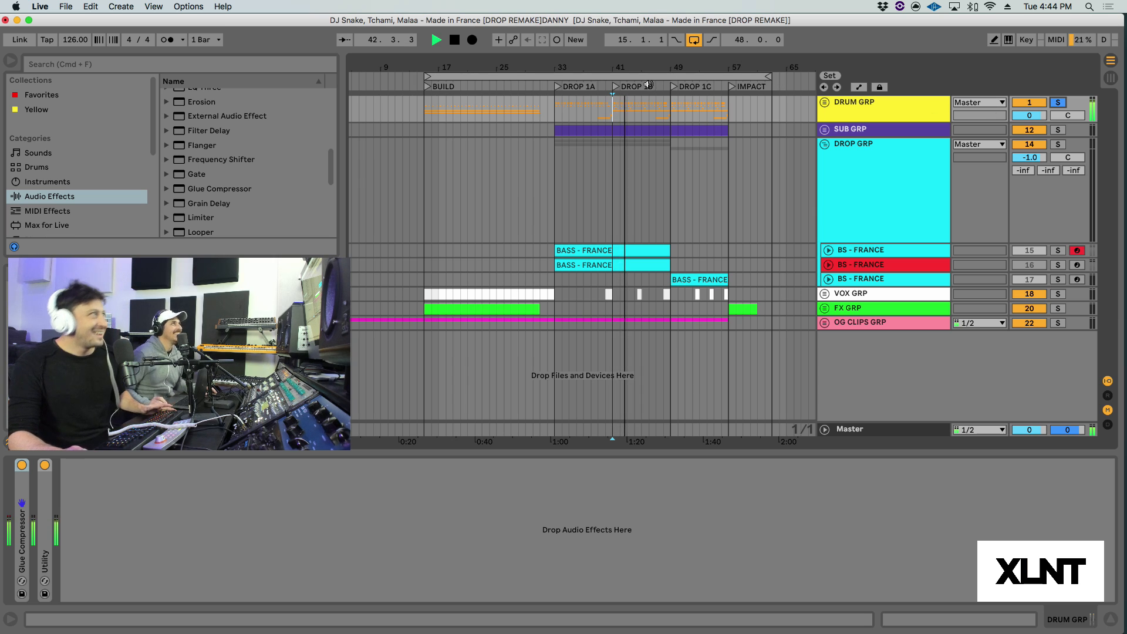
Step: Stop playback, unfold BS - FRANCE track 15 and audition its bass clip soloed from bar 33
key(space)
key(plus)
key(plus)
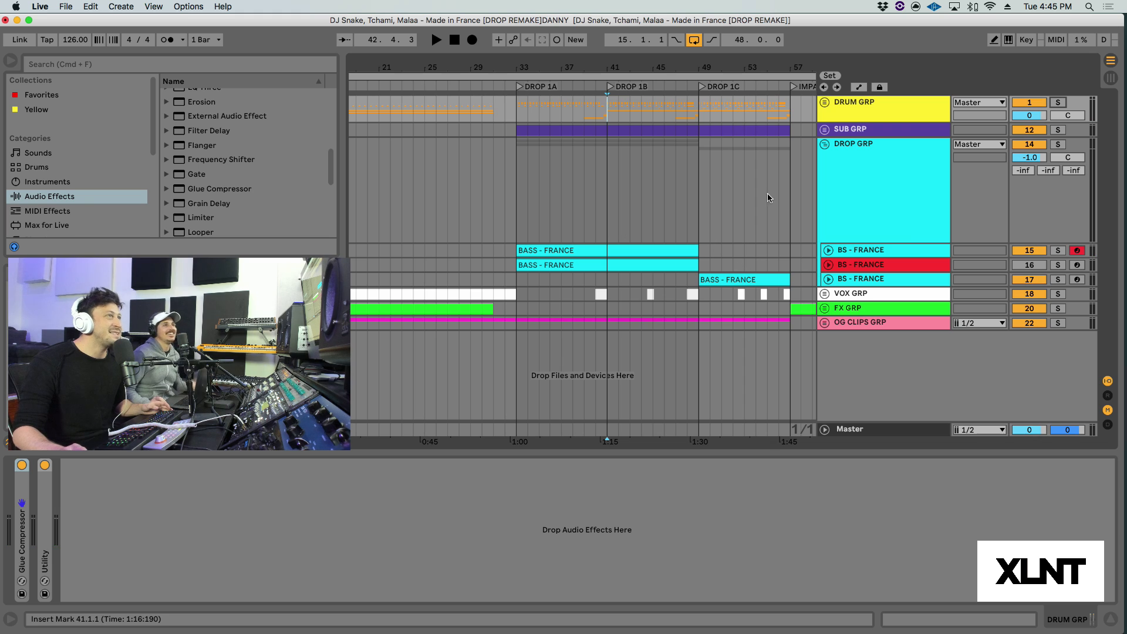
click(828, 250)
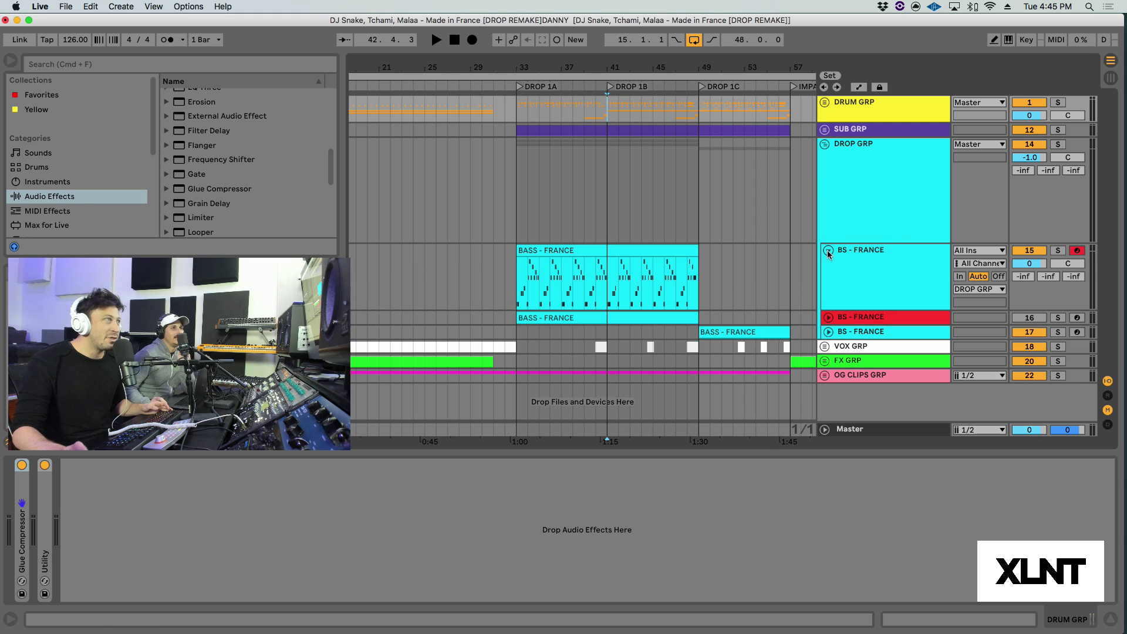
click(527, 294)
click(1057, 250)
key(space)
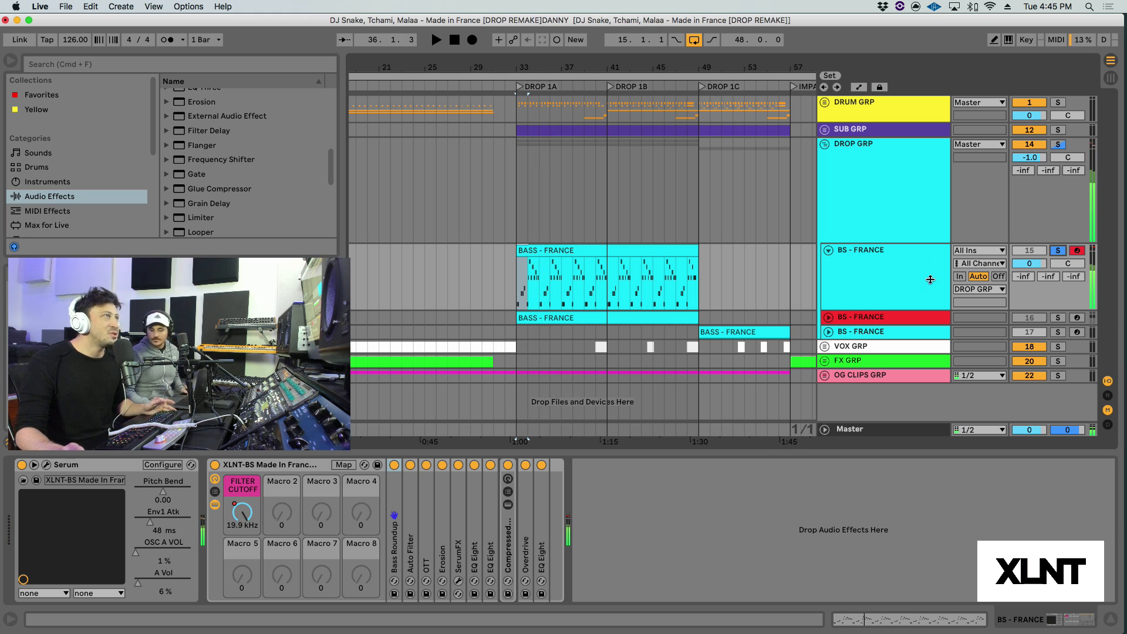
Step: Fold BS - FRANCE track 15 back up and turn off its solo
scroll(763, 263, left, 3)
drag(590, 60, 589, 36)
scroll(648, 176, right, 3)
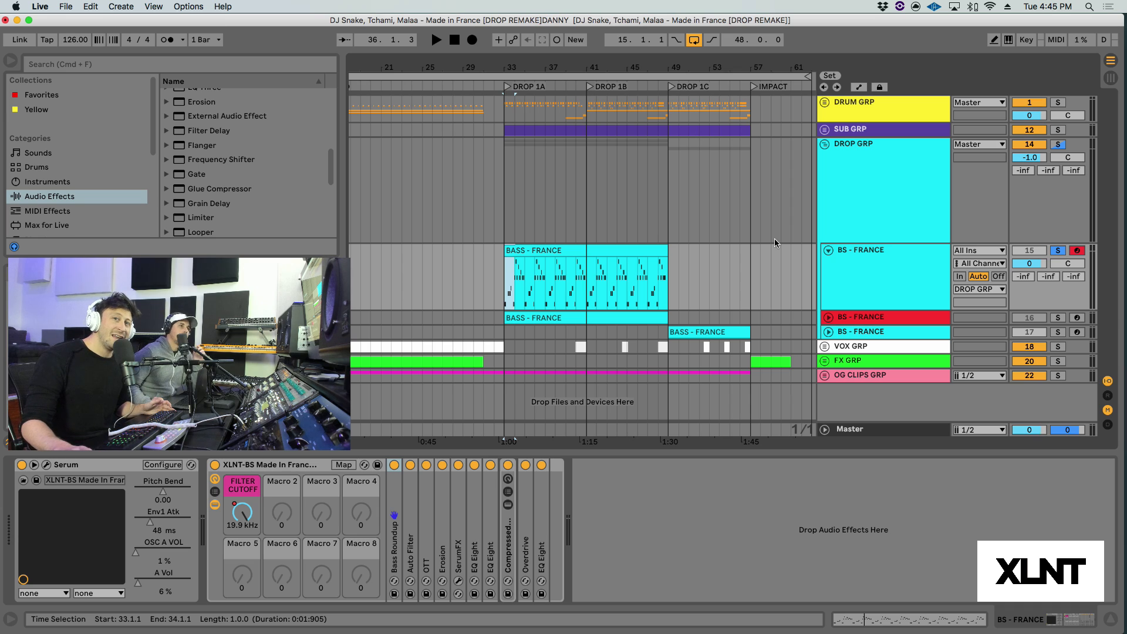
key(minus)
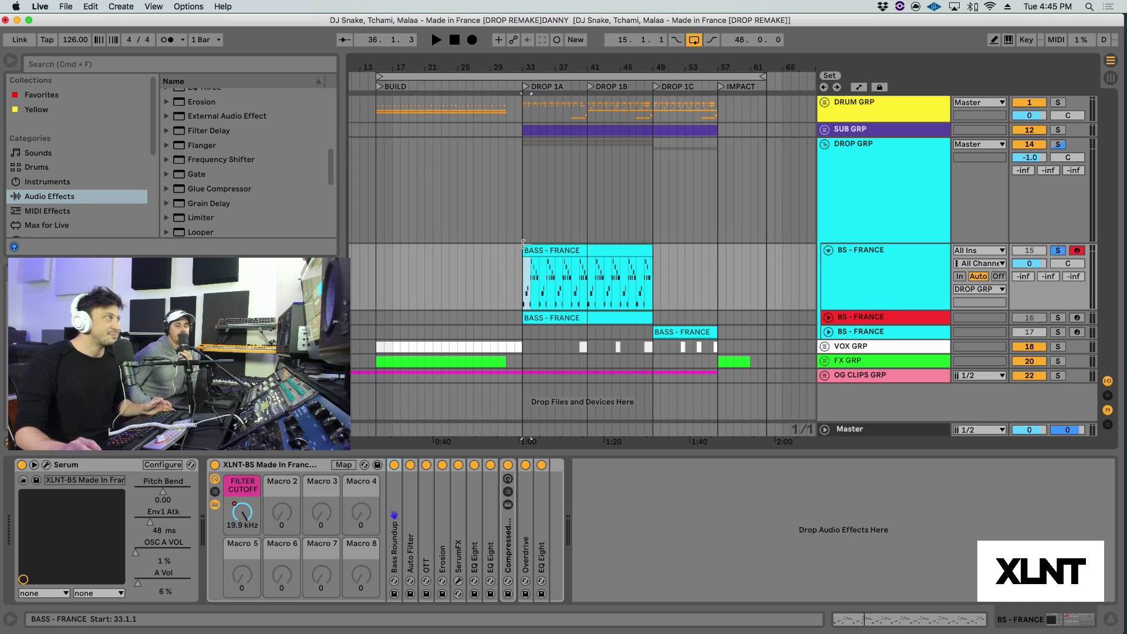
click(523, 286)
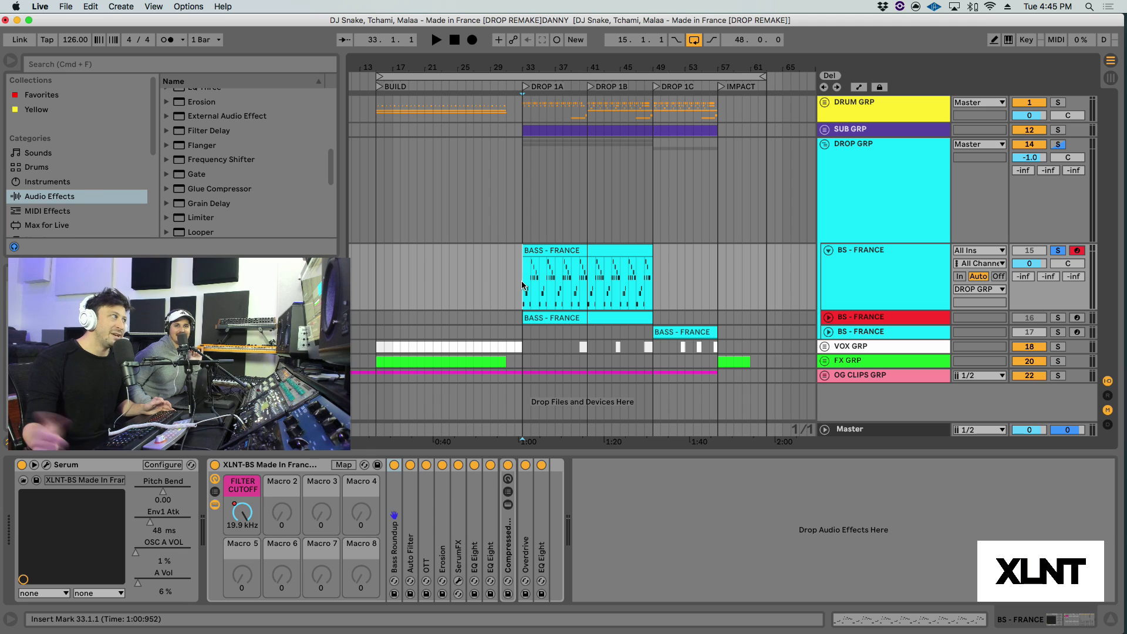
drag(530, 65, 530, 270)
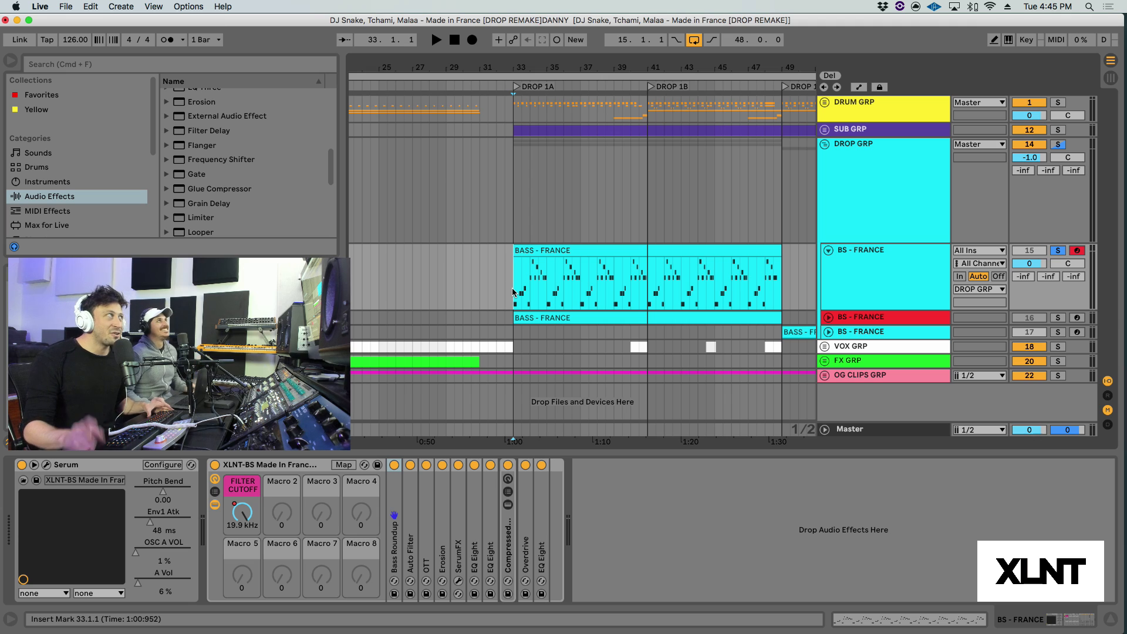
drag(507, 67, 509, 86)
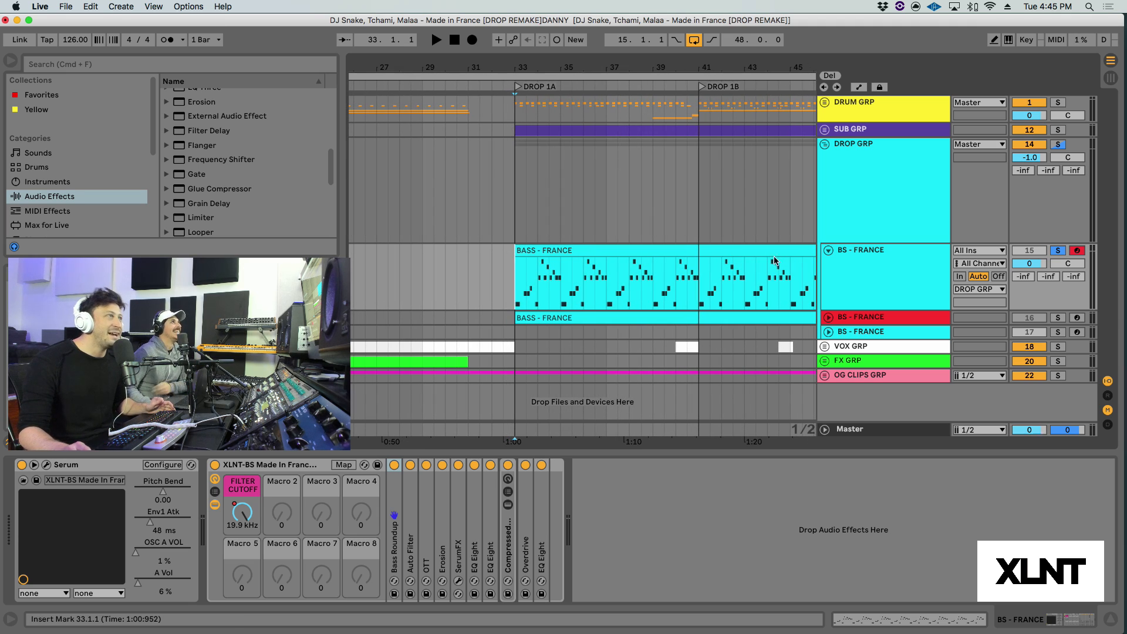
click(827, 251)
click(1058, 251)
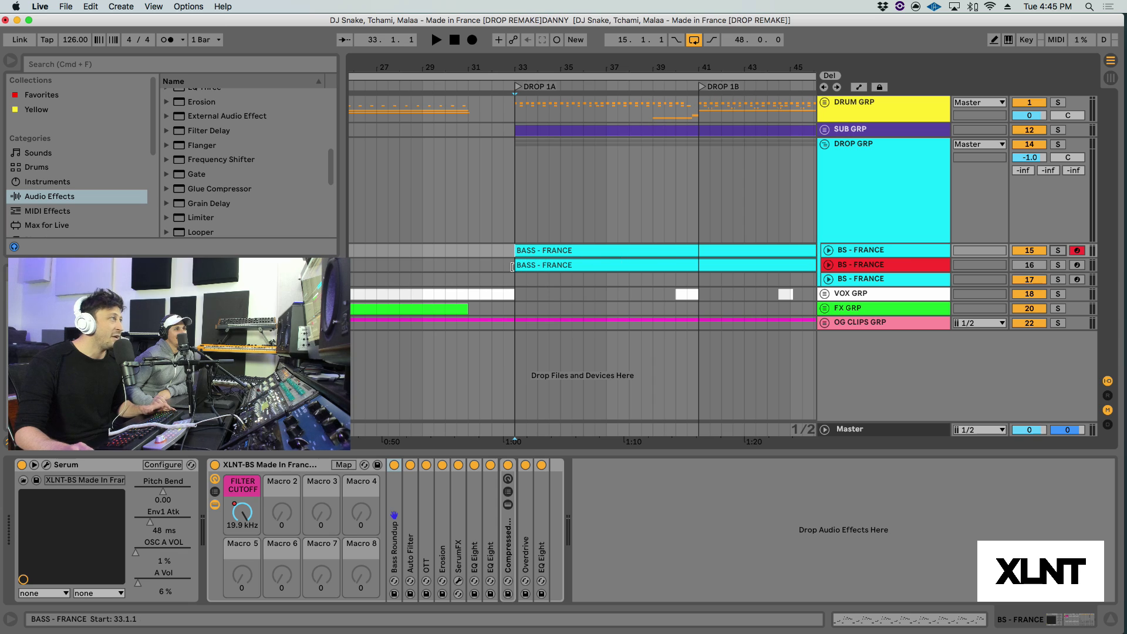
Step: Play the arrangement from bar 31 and swap the active bass by deactivating track 15 and activating track 16
click(467, 267)
key(space)
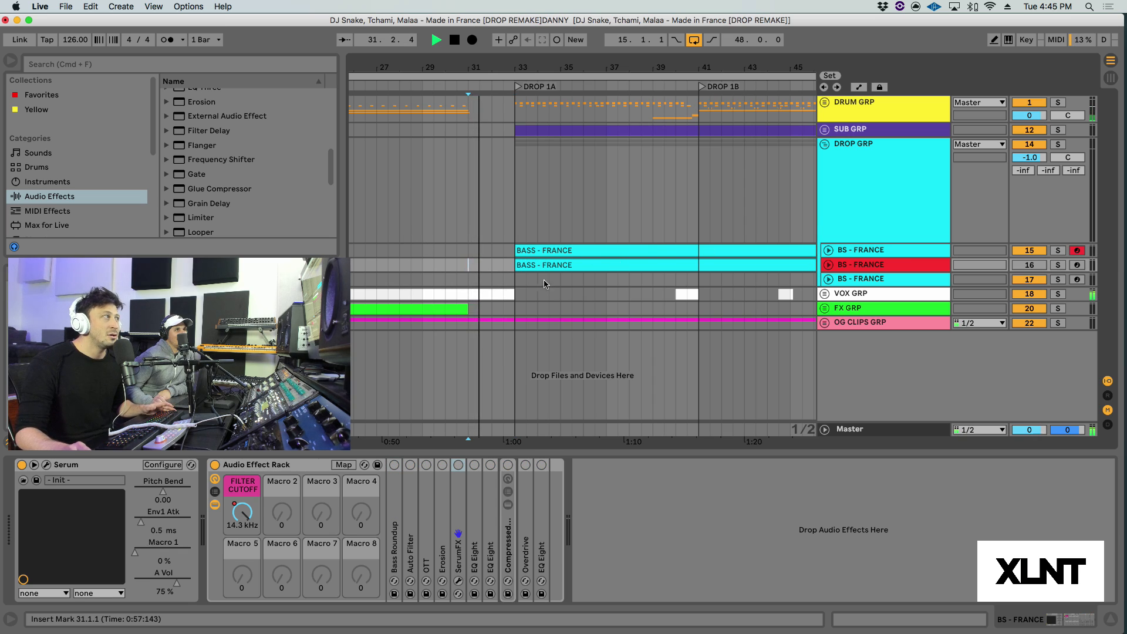
drag(510, 68, 510, 75)
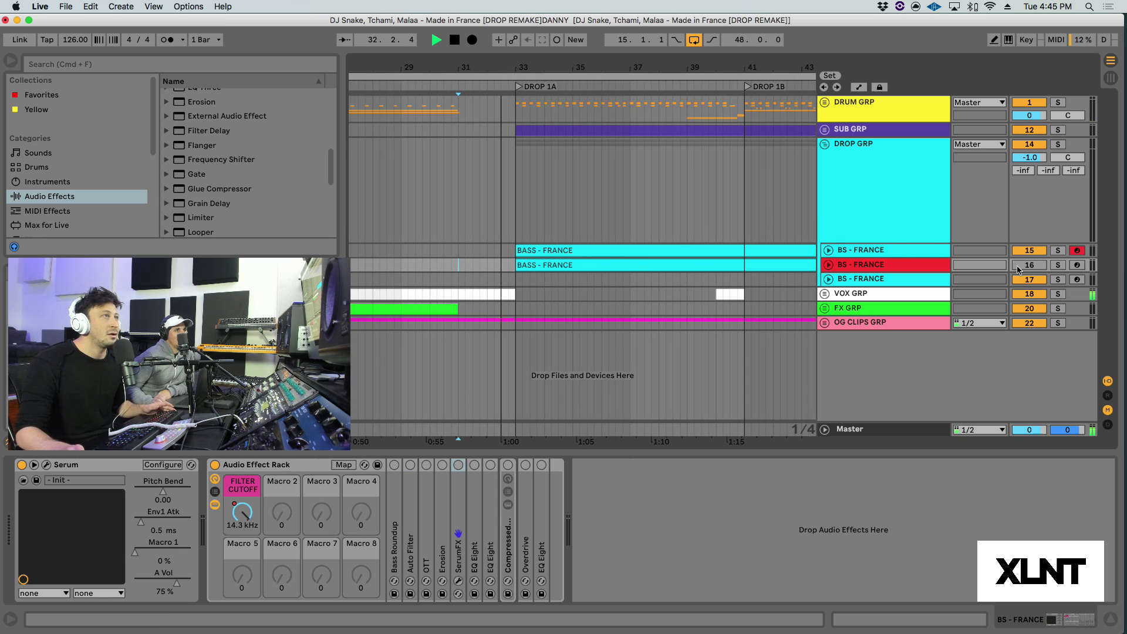
click(1038, 251)
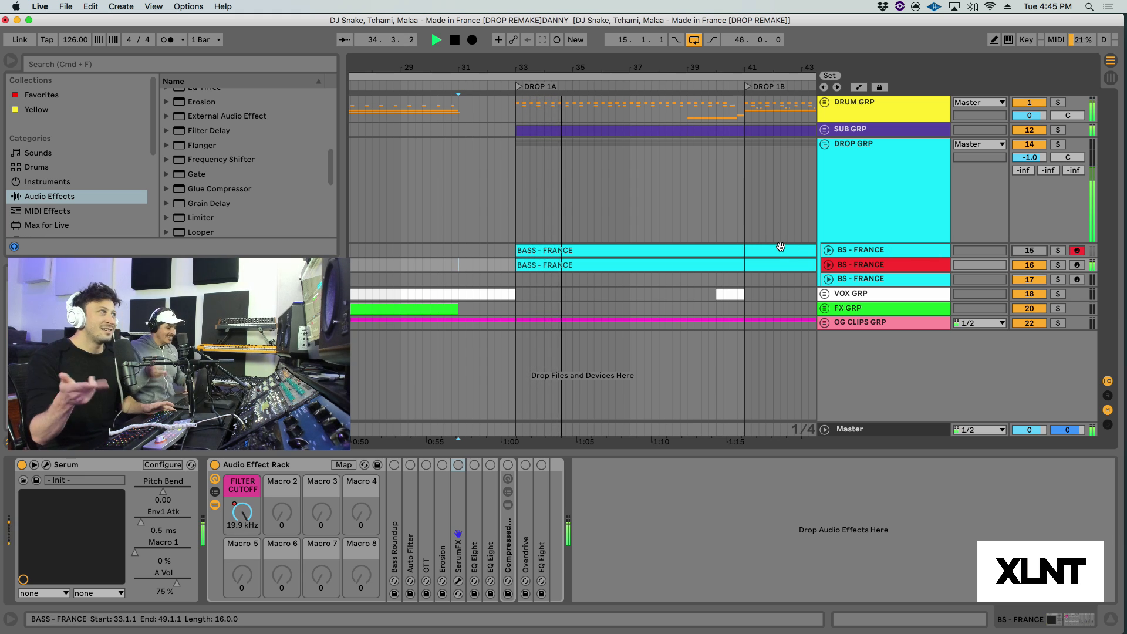
Step: Unfold the red BS - FRANCE track 16, stop playback and place the insert mark at bar 33
click(828, 265)
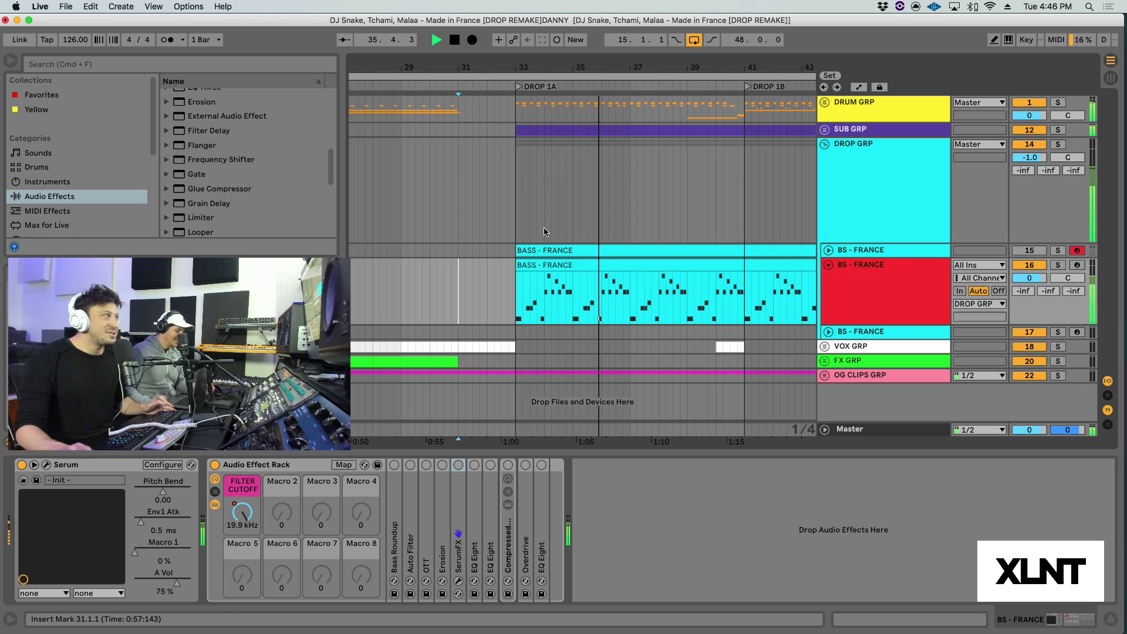
key(space)
click(518, 301)
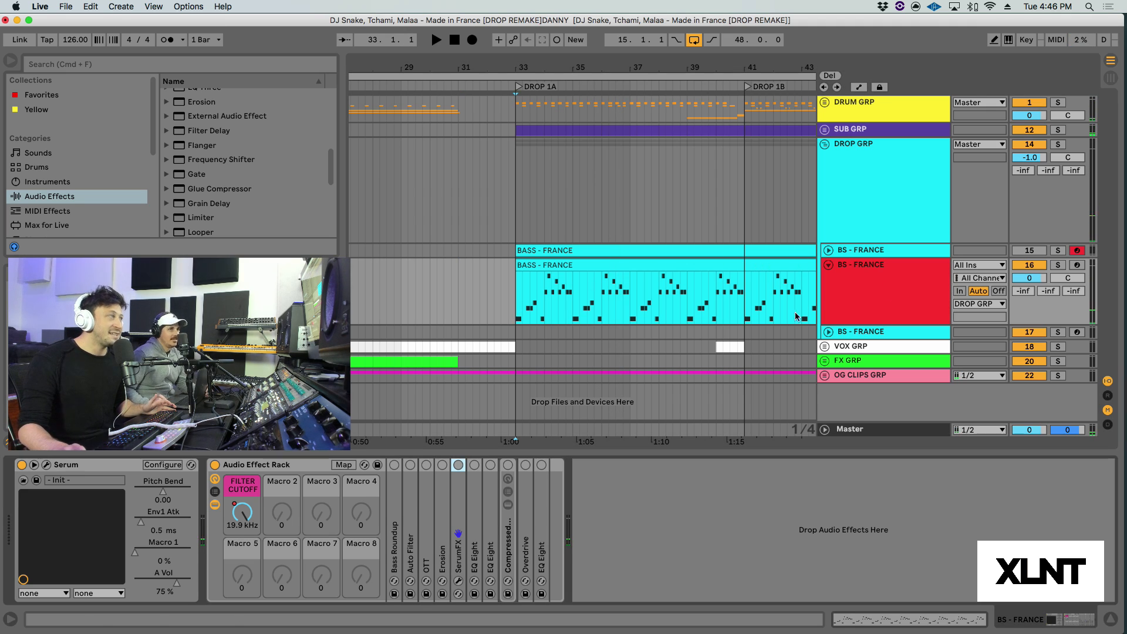
Step: Open the Serum instrument on track 16 and load the BSOD_Square wavetable from the Analog category into oscillator A
click(47, 488)
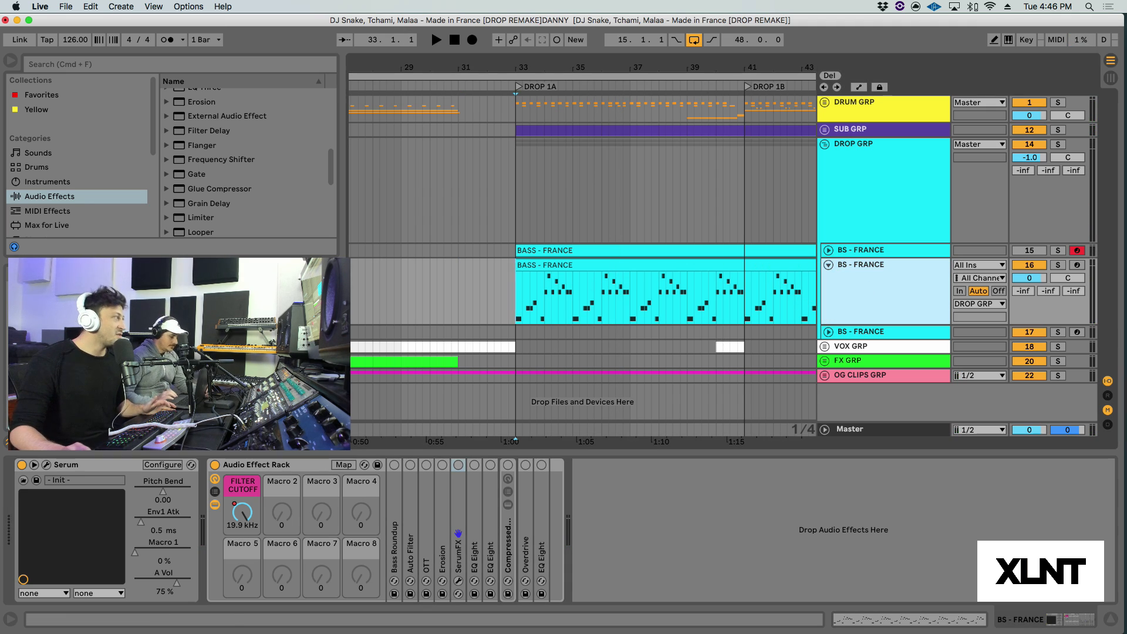
click(46, 464)
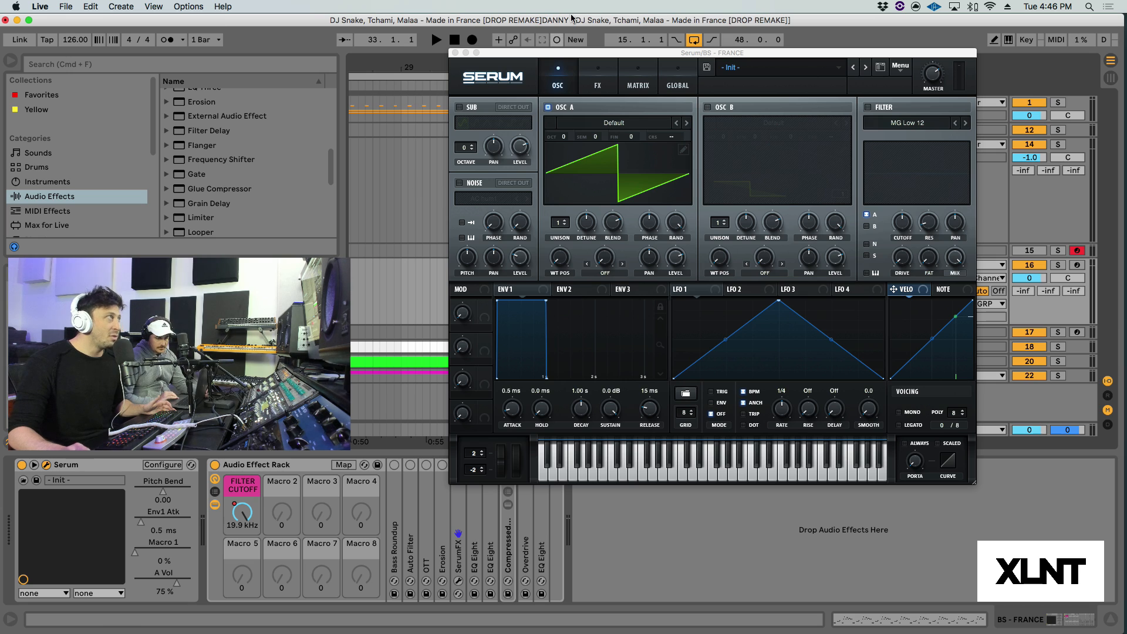
drag(542, 55, 551, 50)
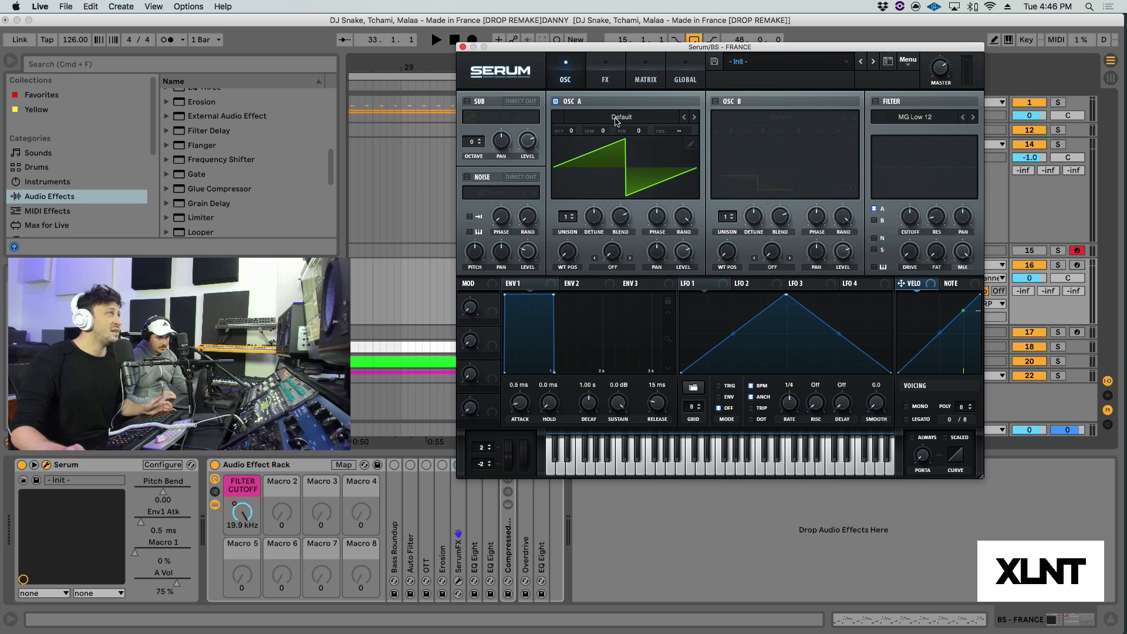
click(616, 121)
mouse_move(769, 129)
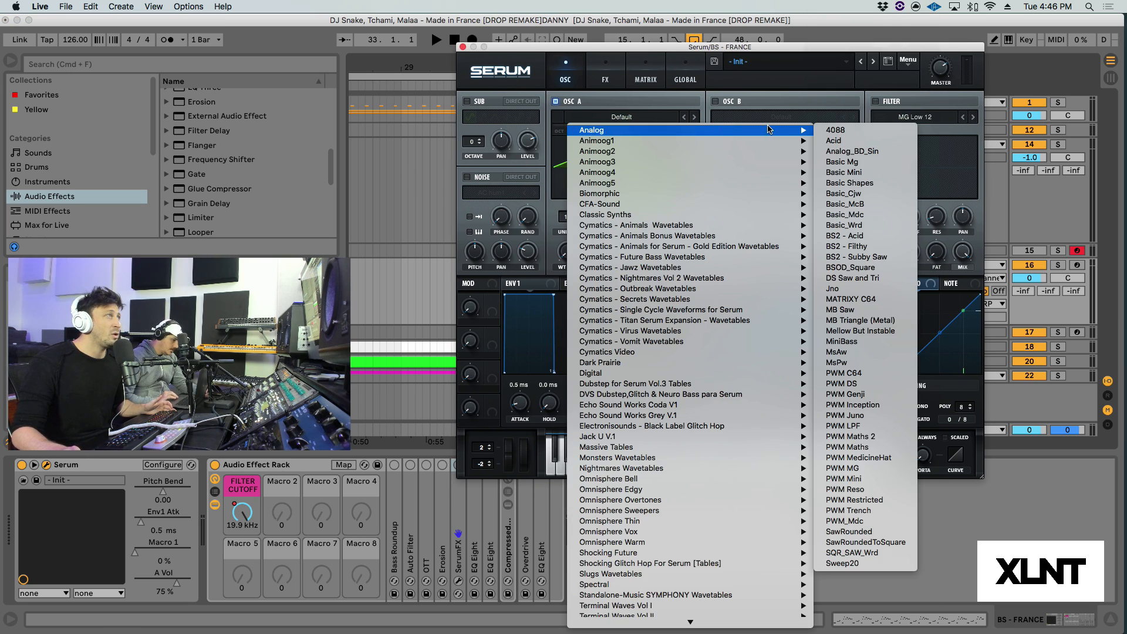
click(878, 268)
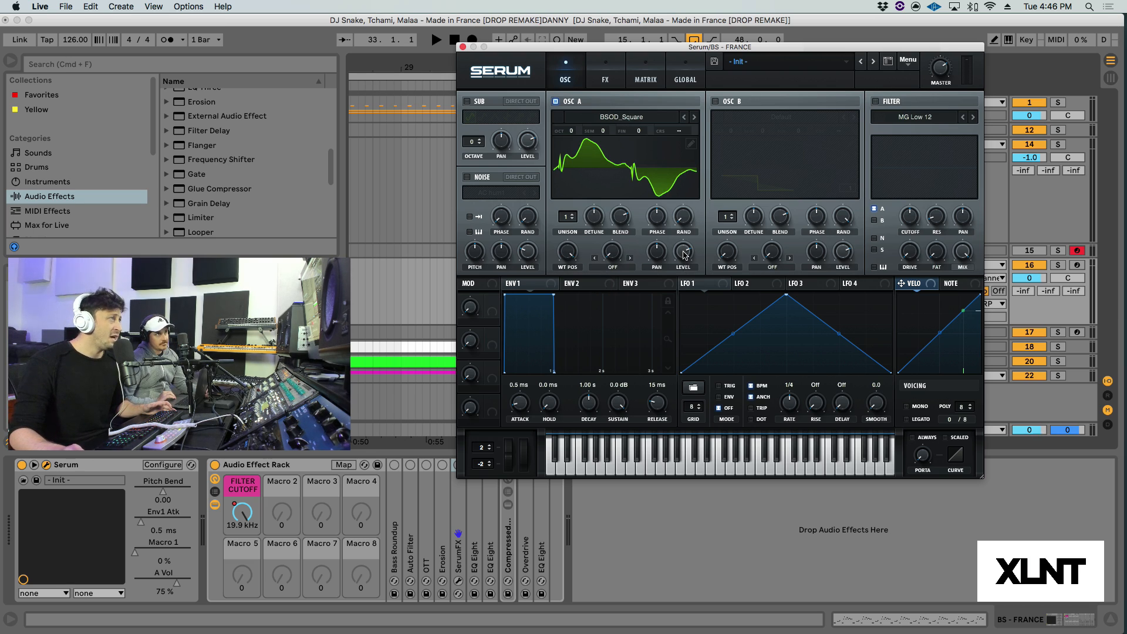
Step: Set oscillator A's warp mode to Bend -
drag(684, 254, 675, 431)
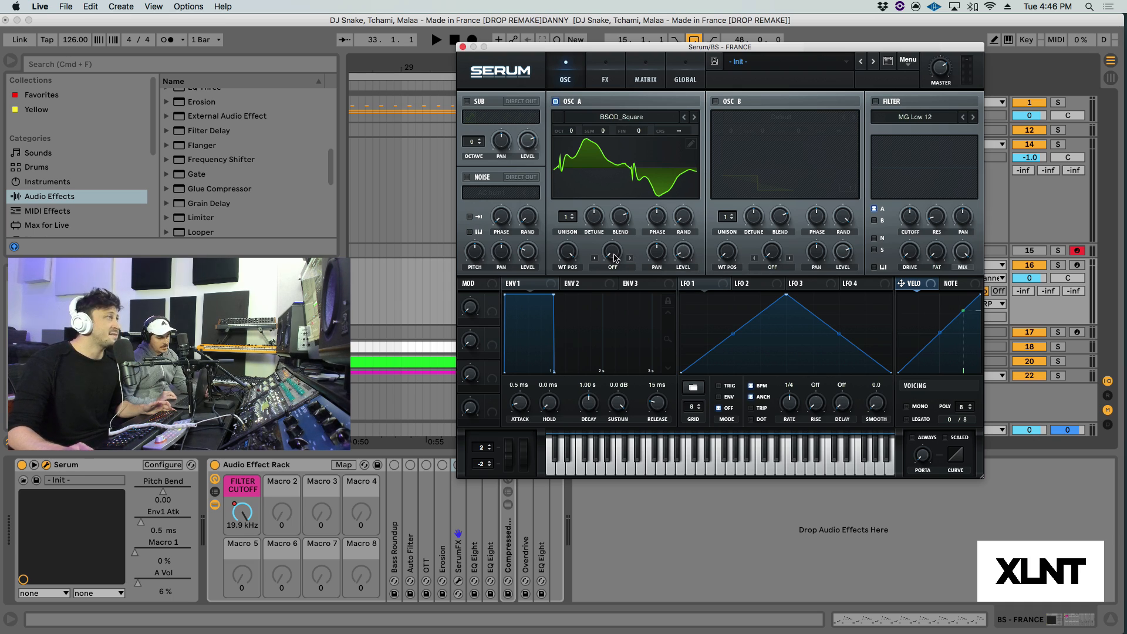
click(618, 269)
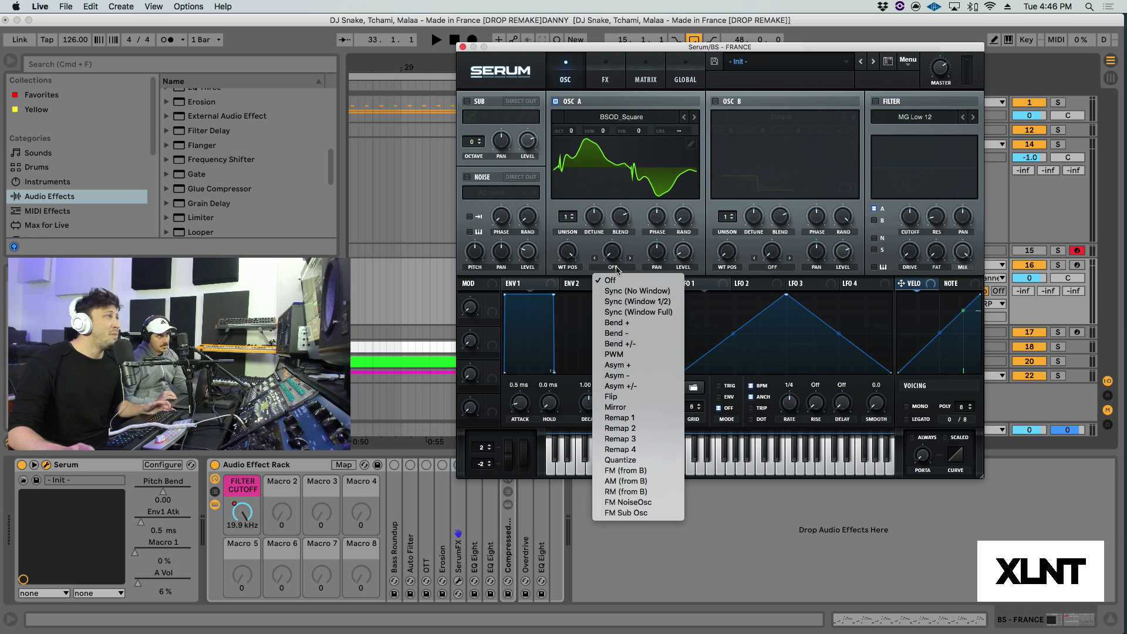
click(653, 338)
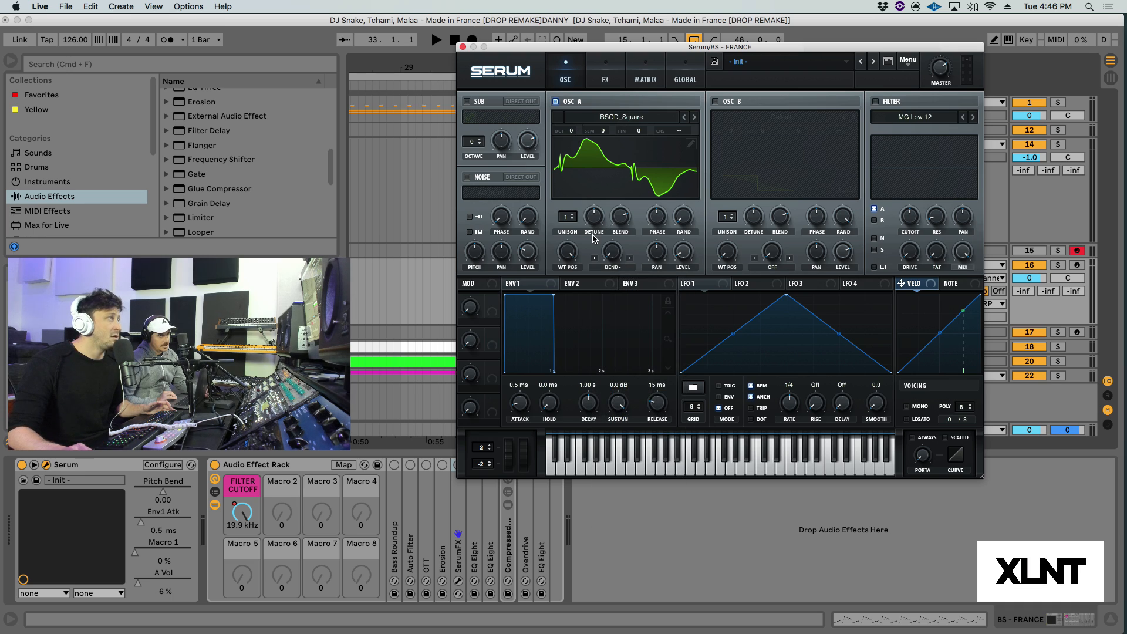
mouse_move(610, 256)
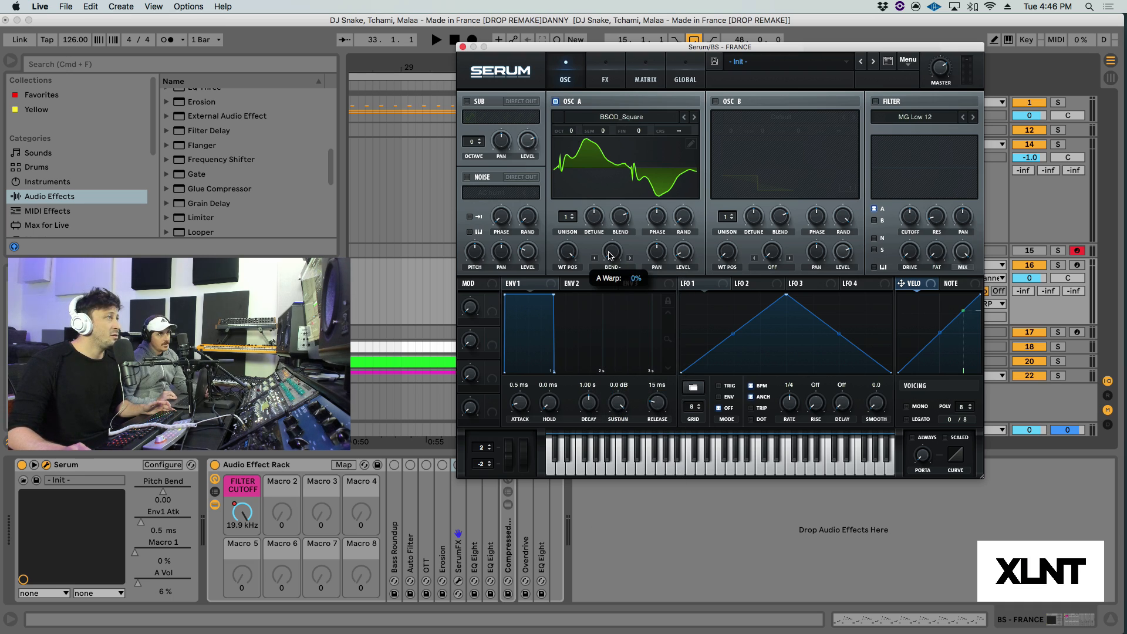
drag(609, 252, 609, 250)
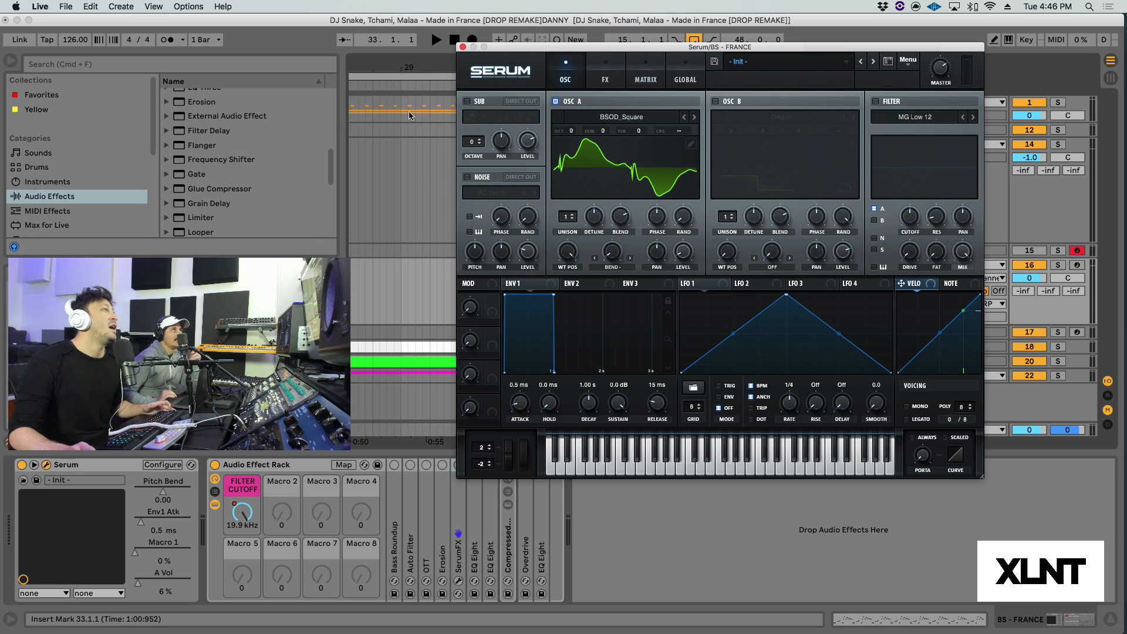
Step: Solo BS - FRANCE track 16 and audition the Serum bass from bar 33
click(1061, 267)
key(space)
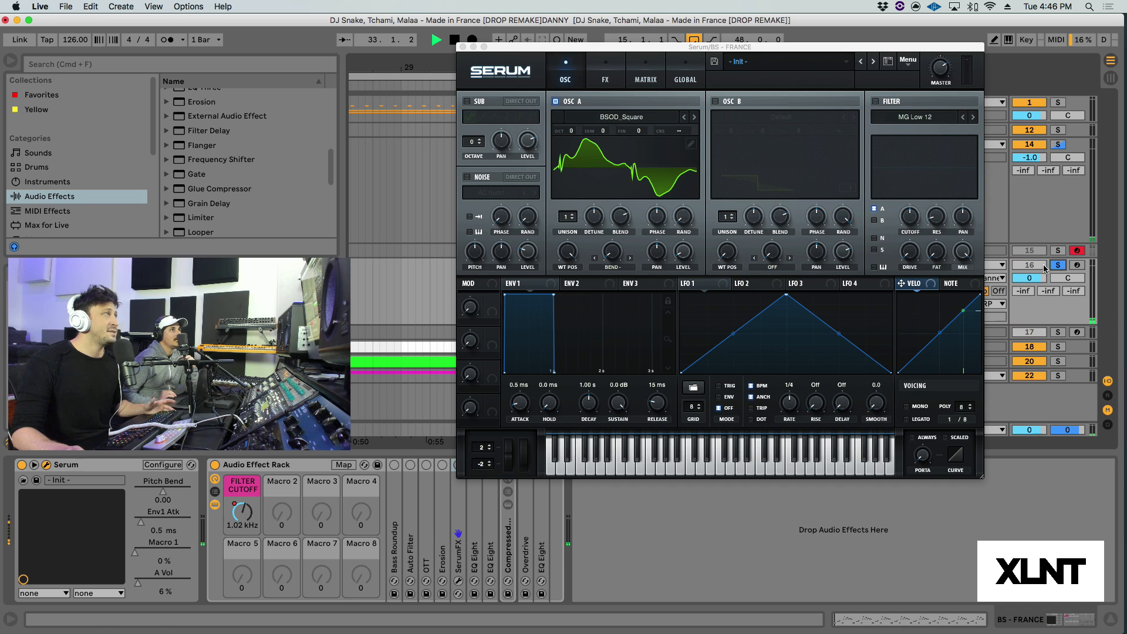
key(space)
drag(638, 48, 797, 259)
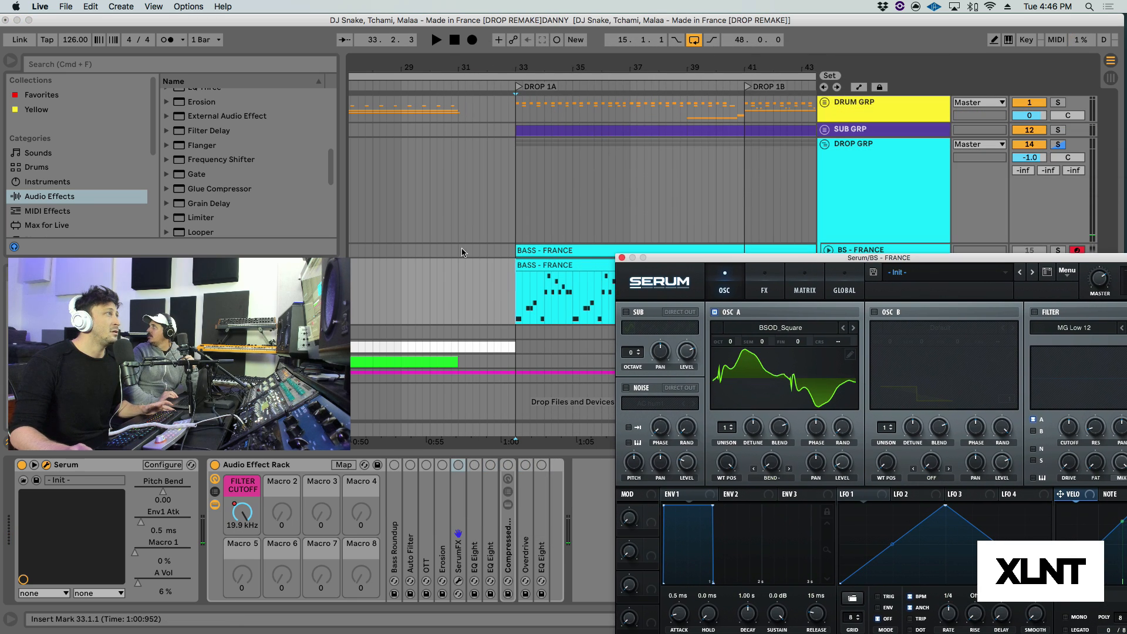
click(521, 302)
key(space)
drag(723, 257, 521, 63)
key(space)
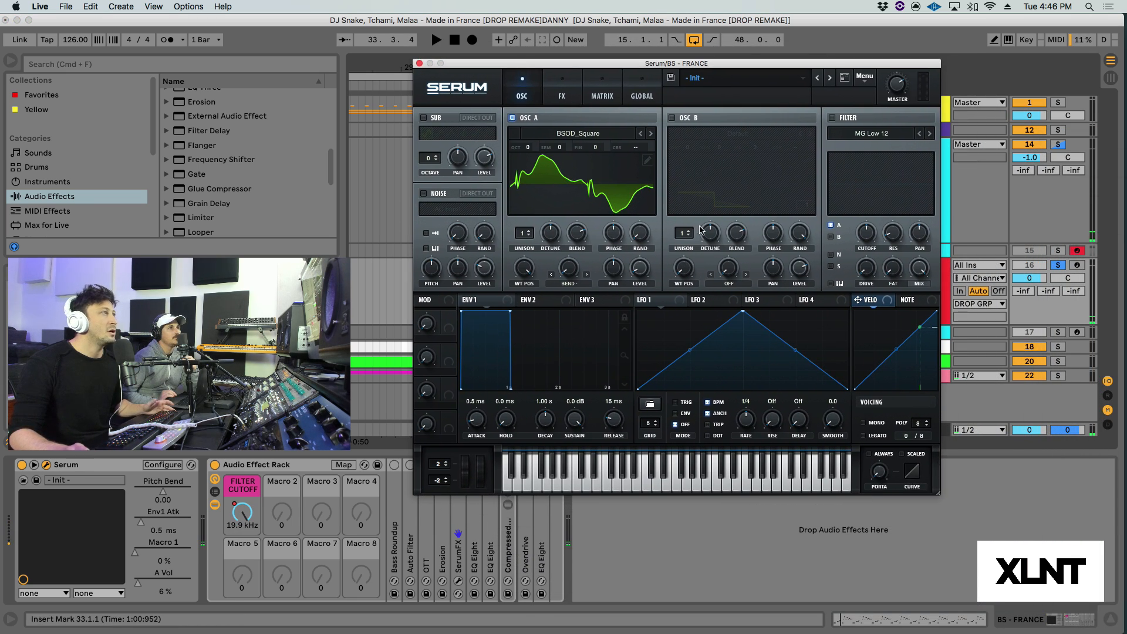
Step: Enable Serum's sub oscillator and turn off the solo on track 16
click(424, 118)
drag(478, 65, 407, 72)
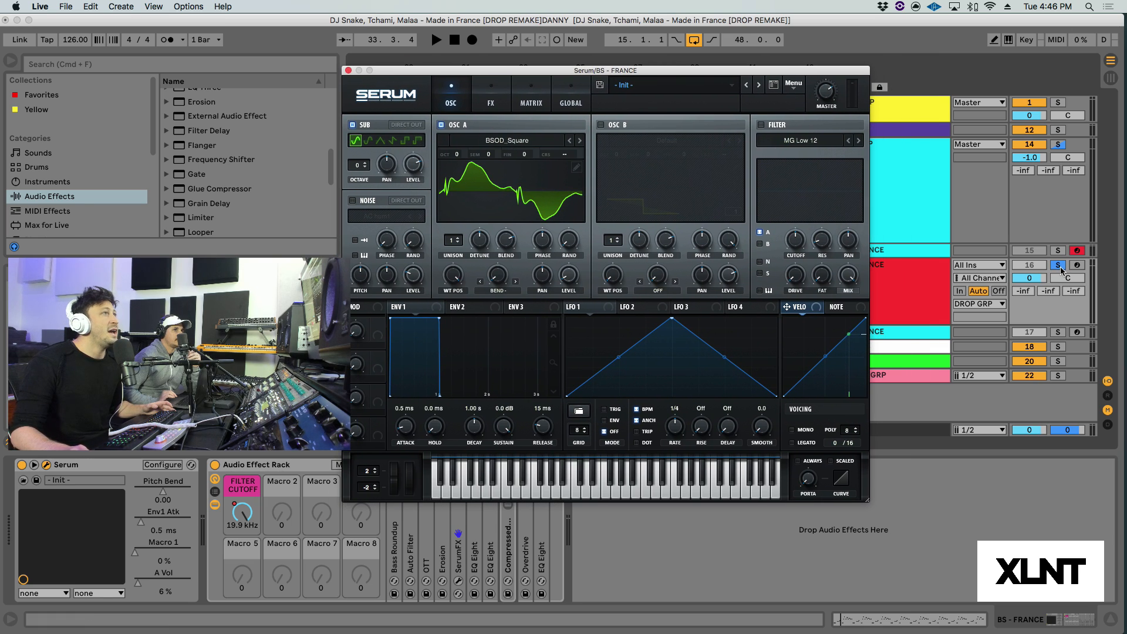
click(1060, 268)
drag(498, 71, 570, 76)
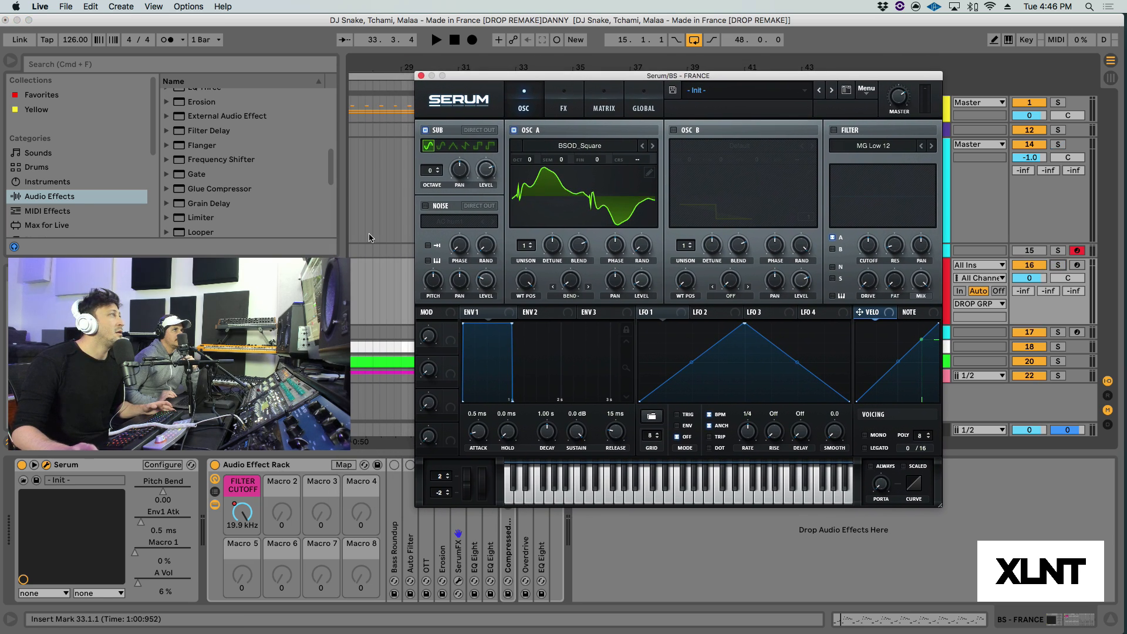
Step: Play the drop from bar 33 to hear the Serum bass in the full mix, then stop playback
key(space)
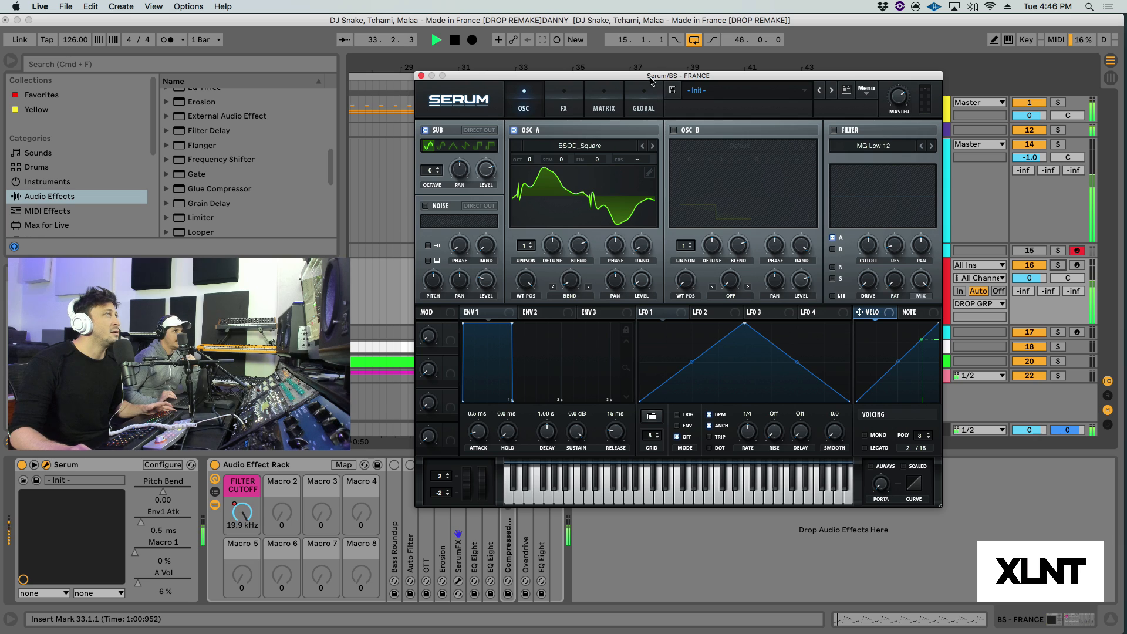
drag(646, 79, 698, 85)
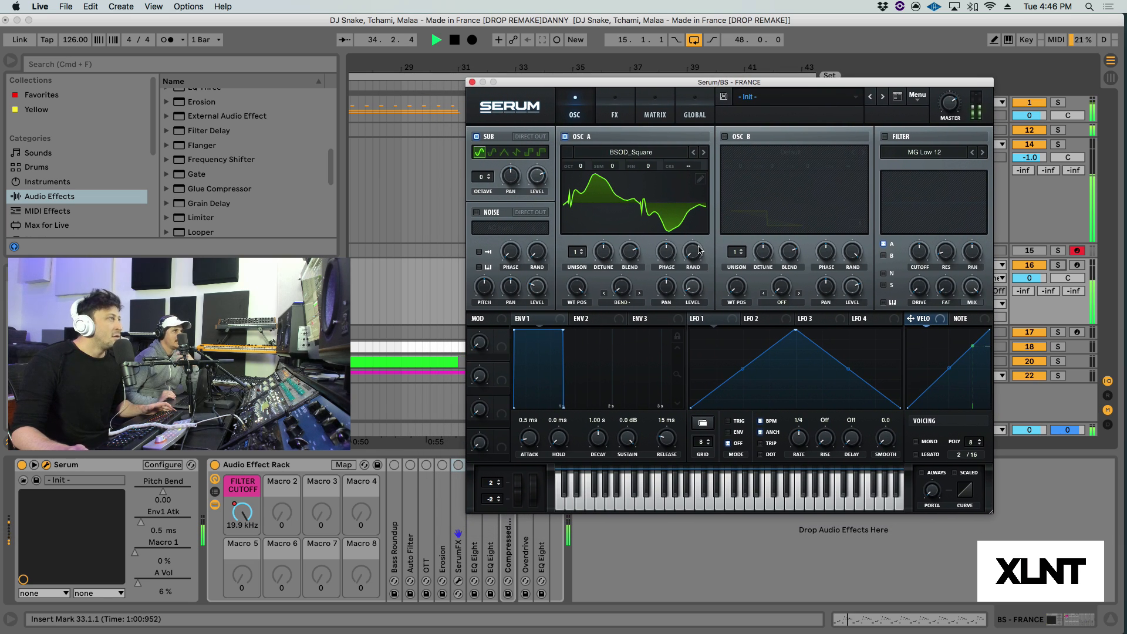
key(space)
drag(608, 87, 602, 68)
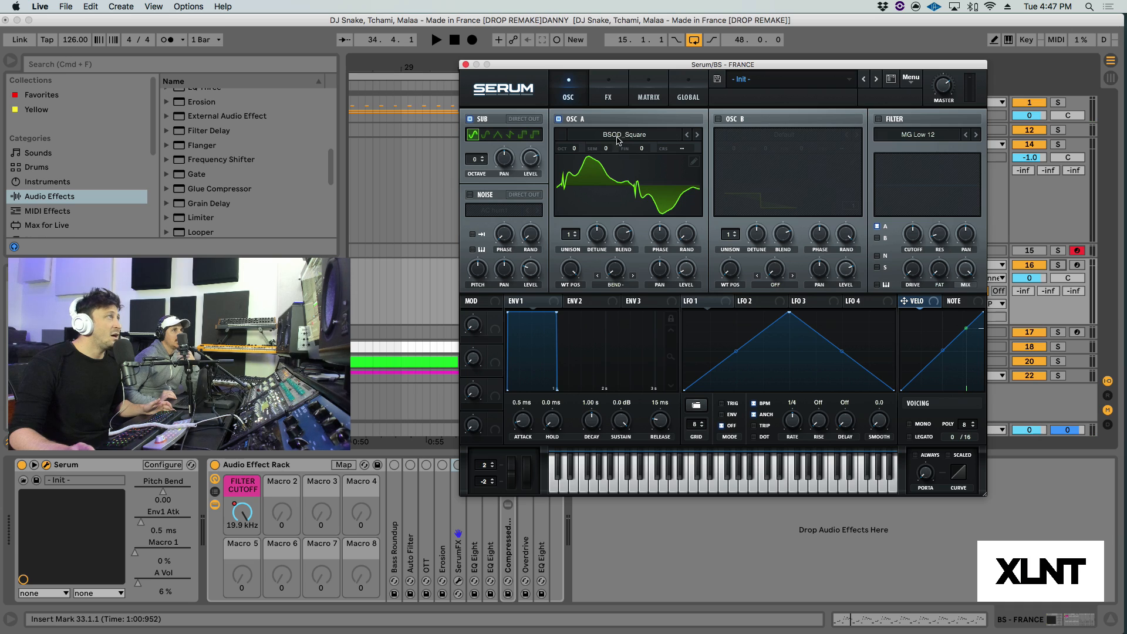
Step: Enable Serum's filter and set its type to PN 12 from the Multi category
click(878, 119)
click(908, 139)
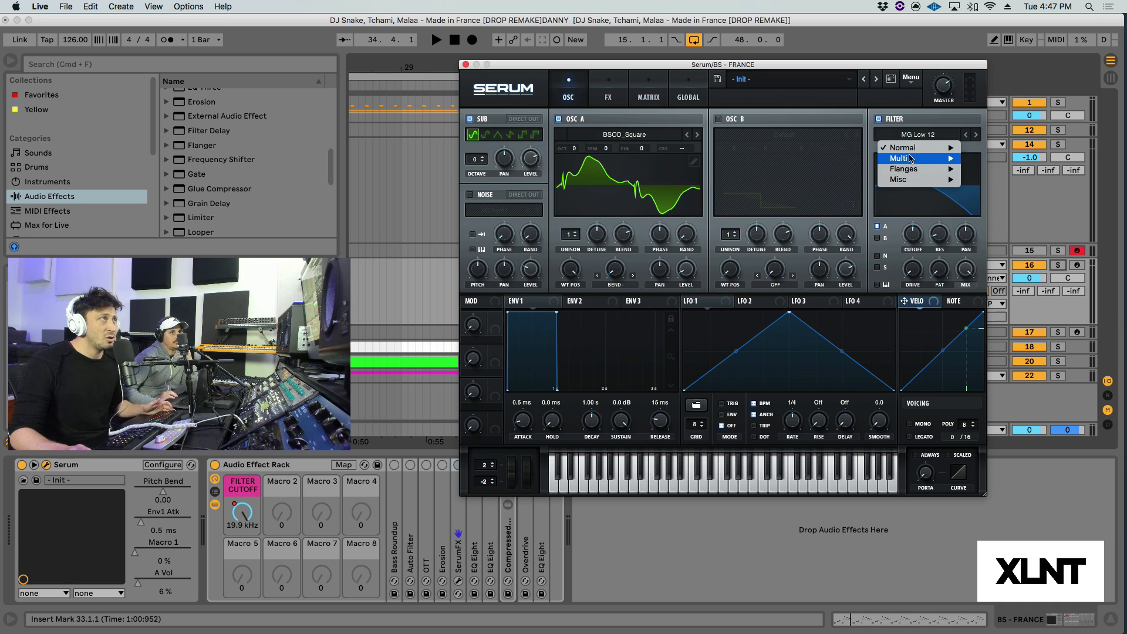
mouse_move(950, 159)
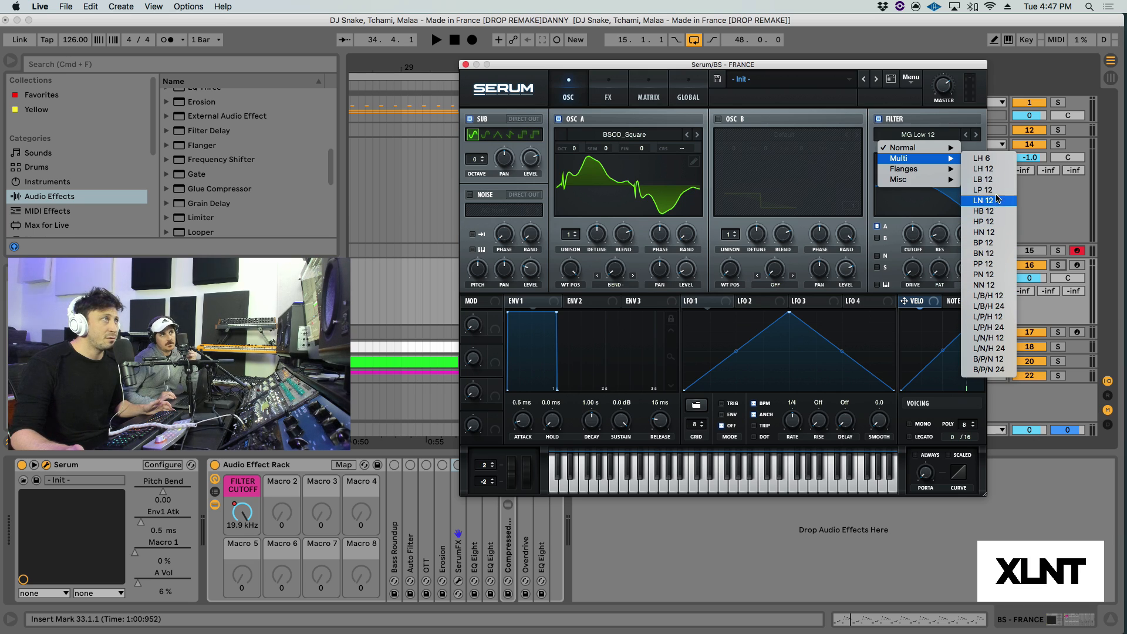
click(987, 275)
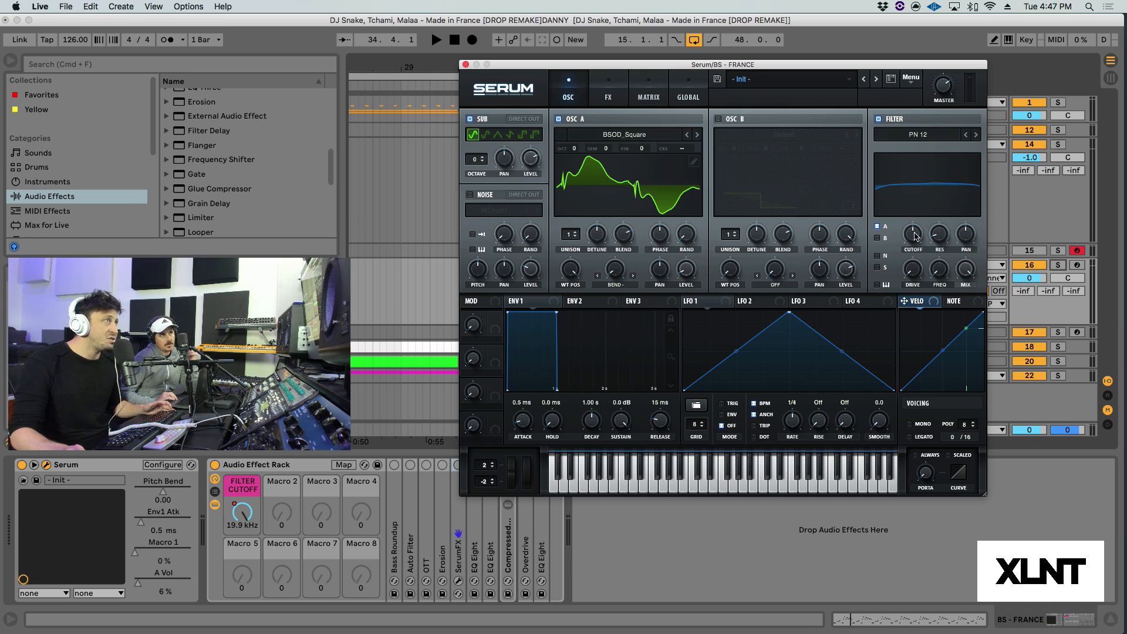
Step: Route the noise and sub oscillators through Serum's PN 12 filter and set the filter cutoff to 138
mouse_move(915, 225)
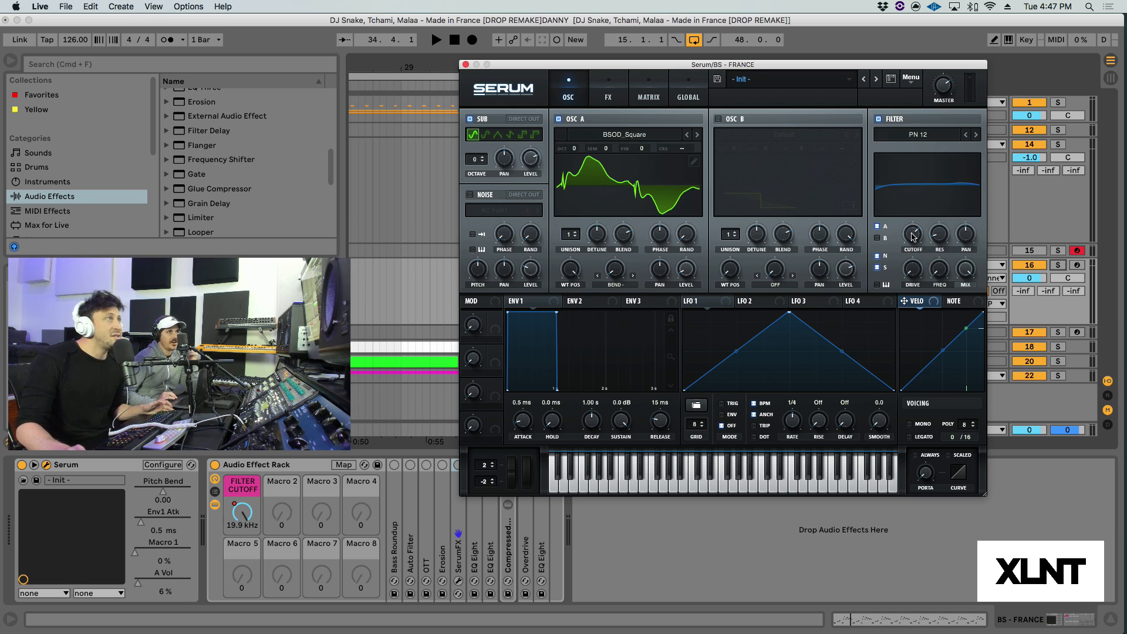
double_click(913, 235)
text(985)
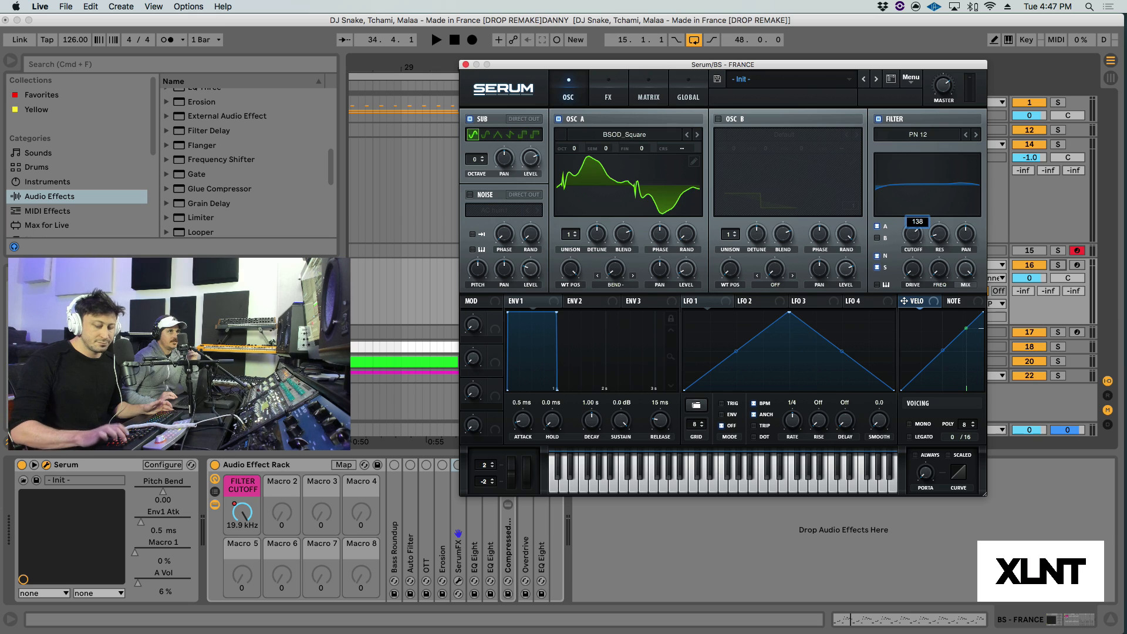
key(Return)
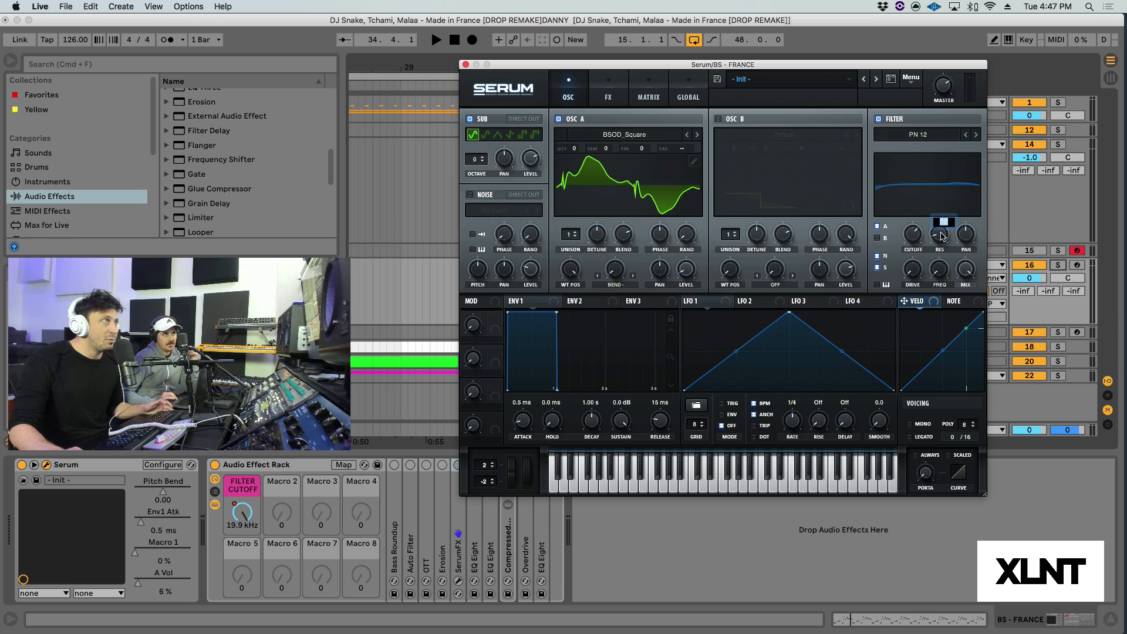
Step: Raise the PN 12 filter's resonance and FREQ amounts, then audition the drop briefly
drag(942, 236, 942, 217)
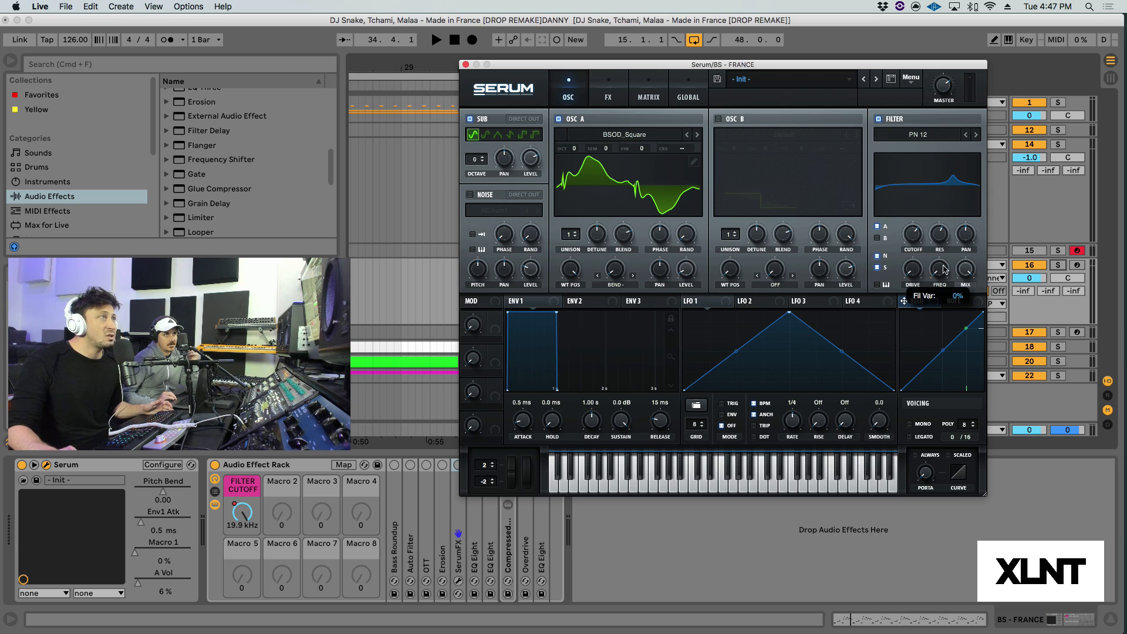
drag(944, 269, 940, 229)
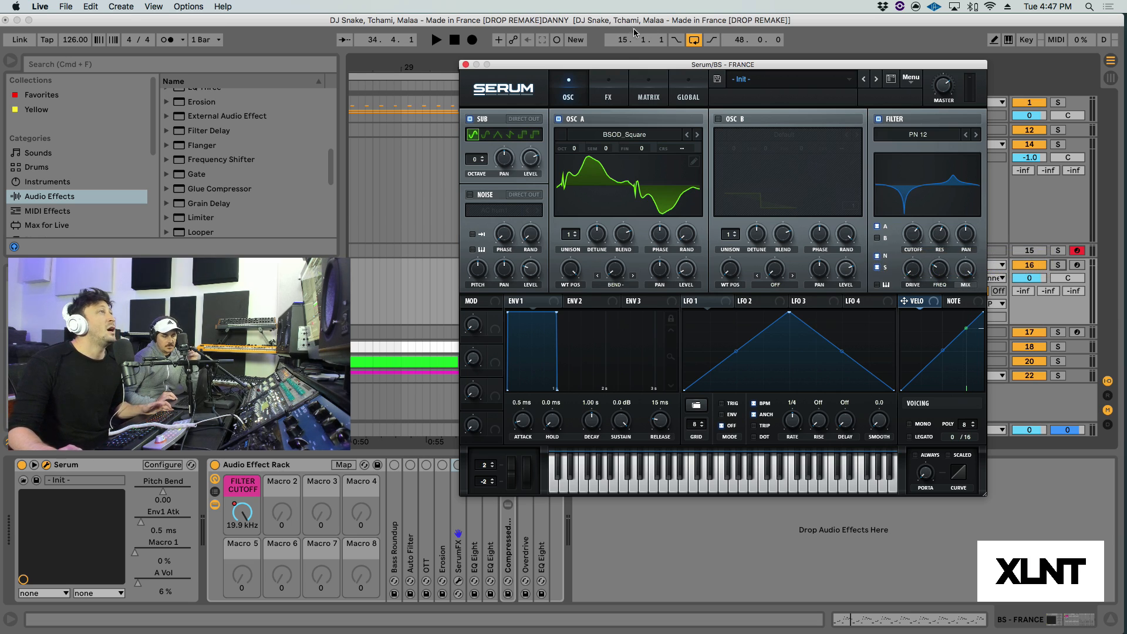
key(space)
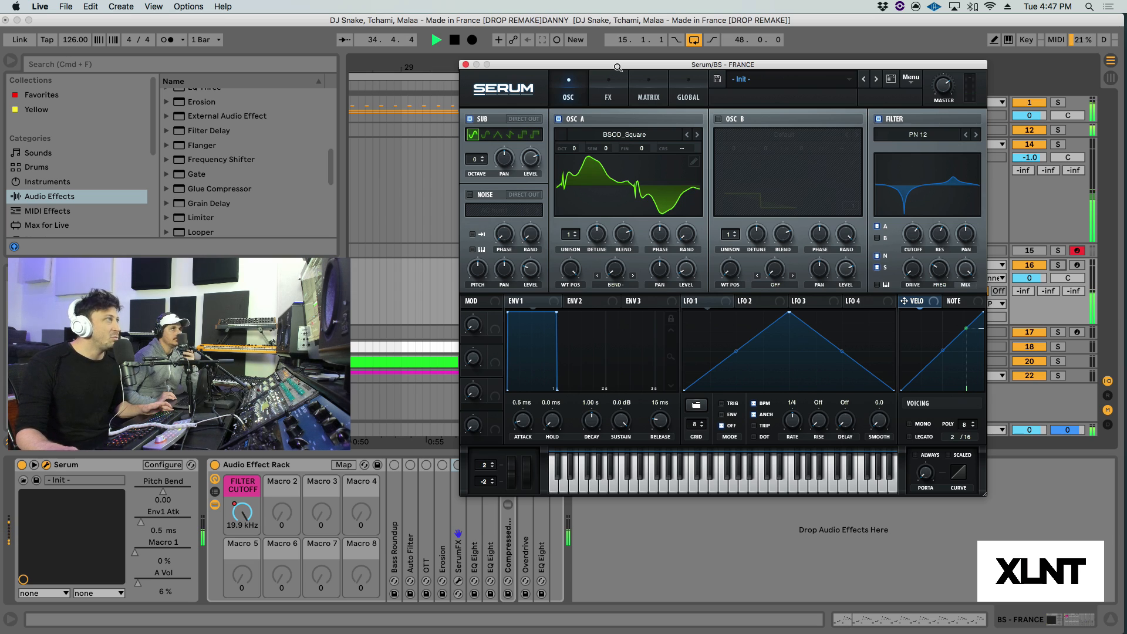
key(space)
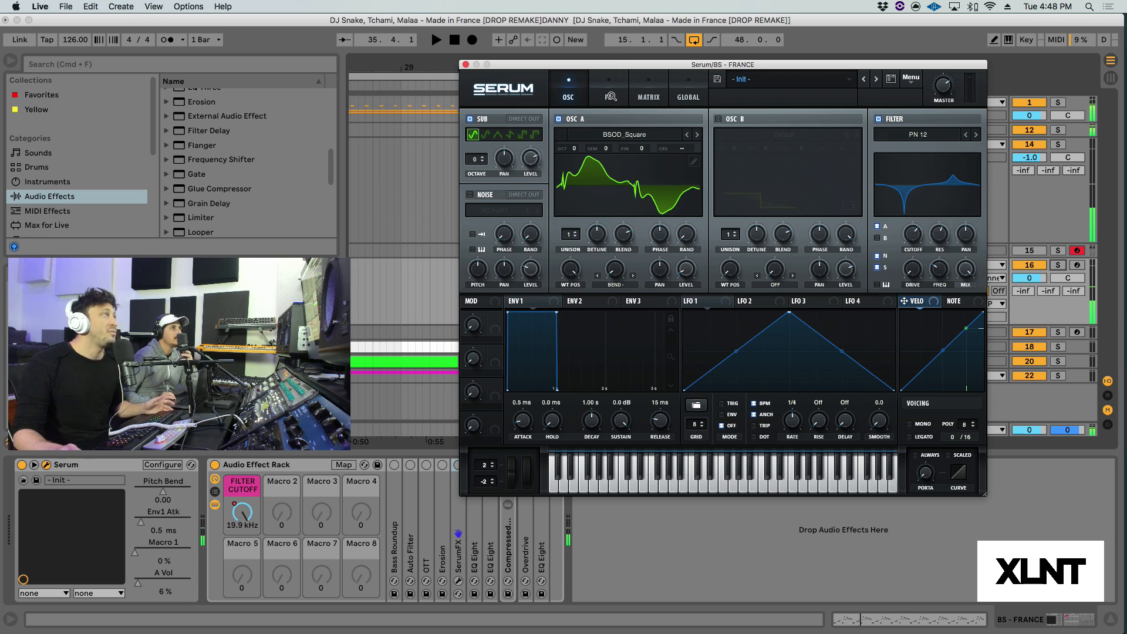
Step: Enable the Diode 1 distortion in Serum's effects rack and audition the drop with it
click(608, 98)
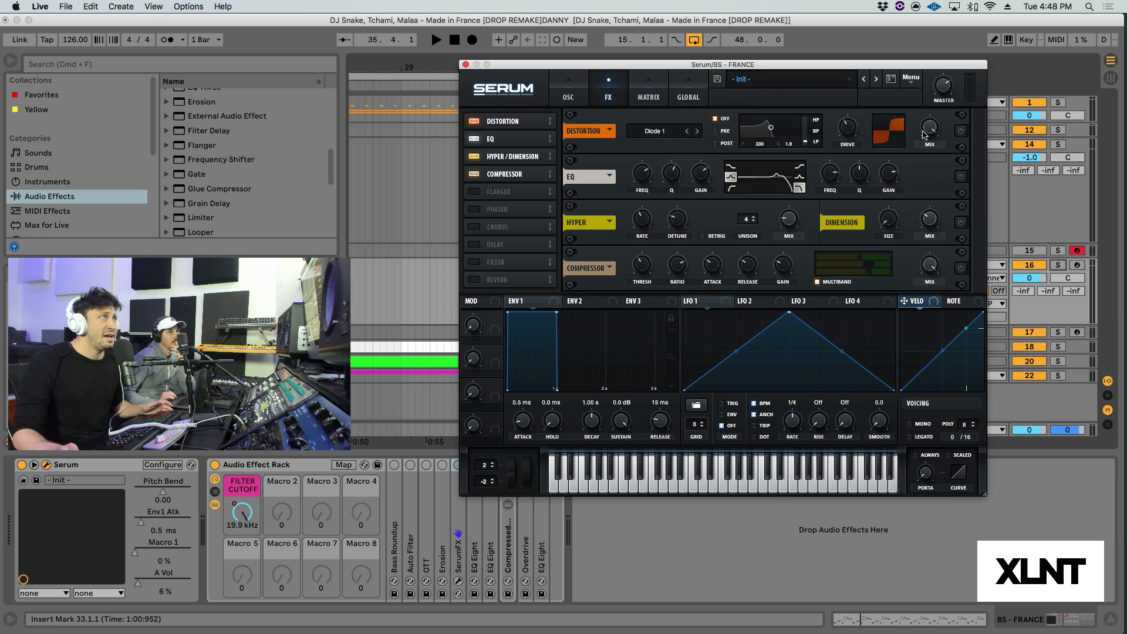
mouse_move(845, 128)
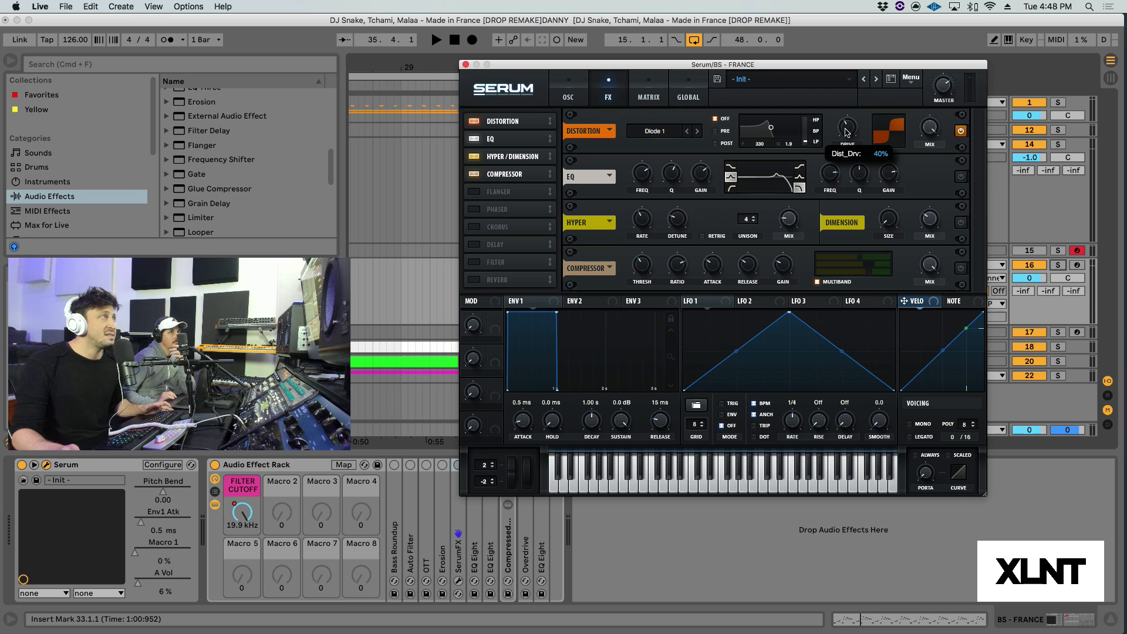
key(space)
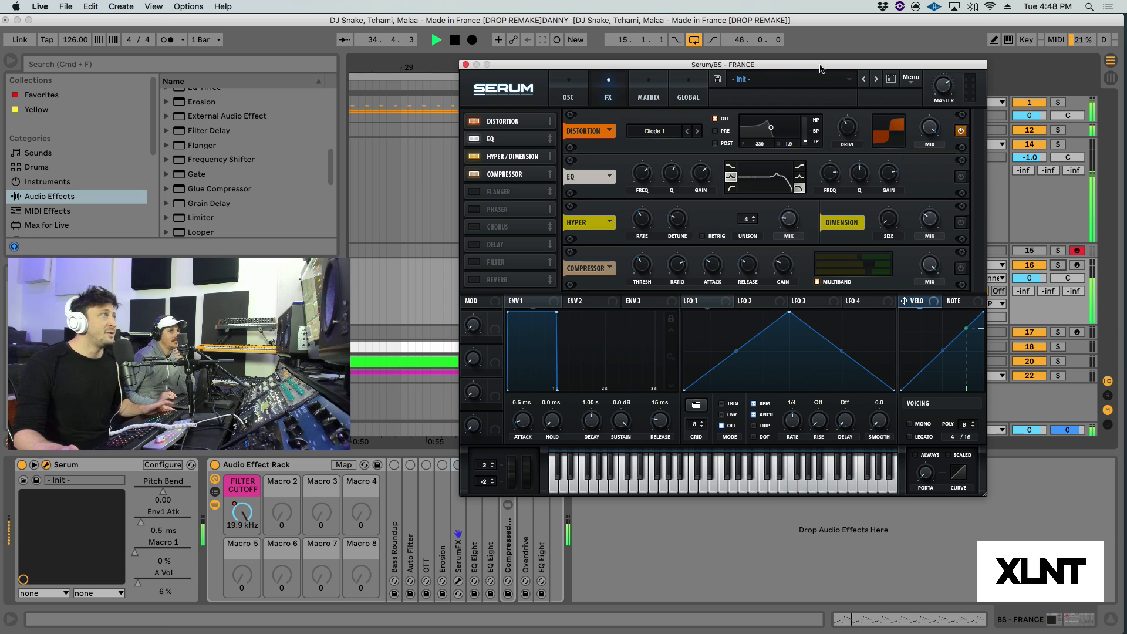
key(space)
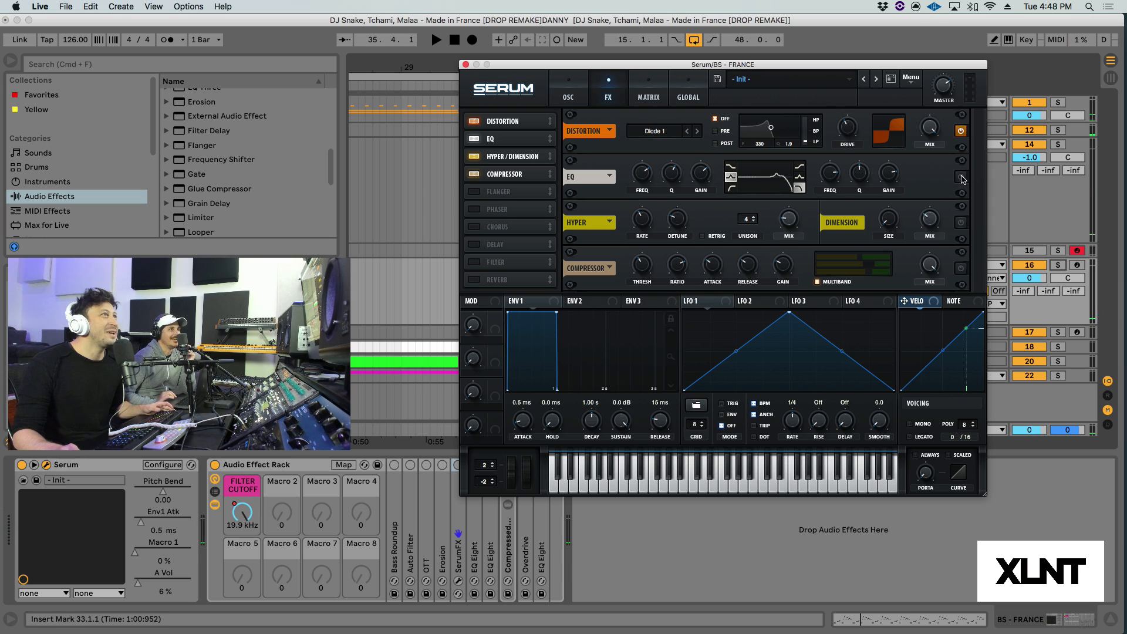
Step: Enable the EQ in Serum's effects rack and play the drop to hear it, then stop playback
mouse_move(645, 177)
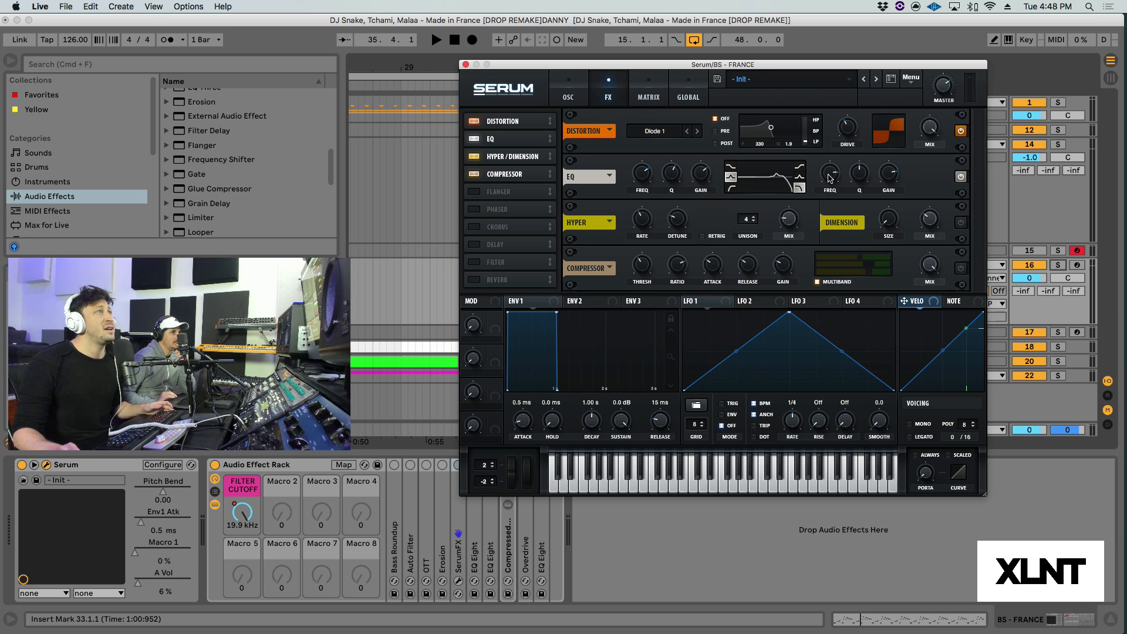
mouse_move(830, 178)
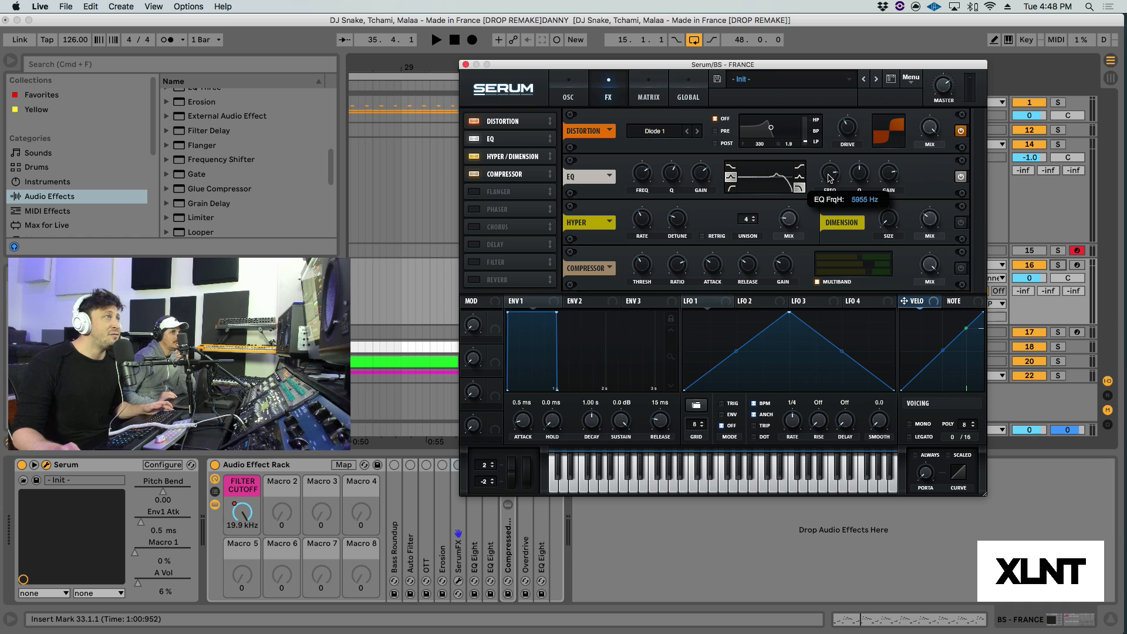
mouse_move(864, 179)
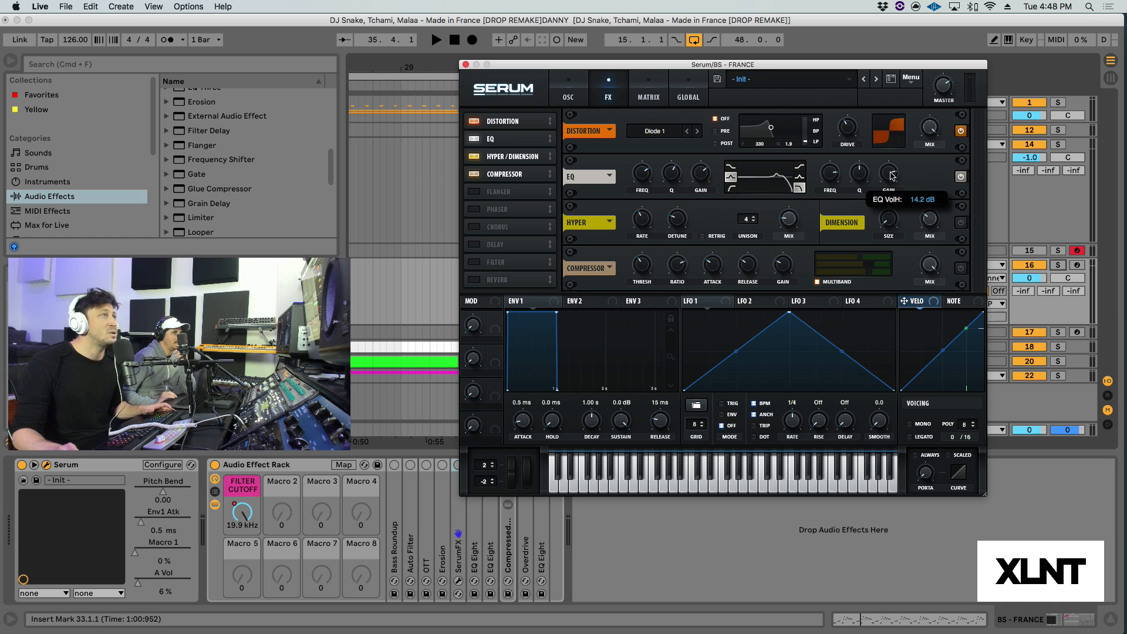
key(space)
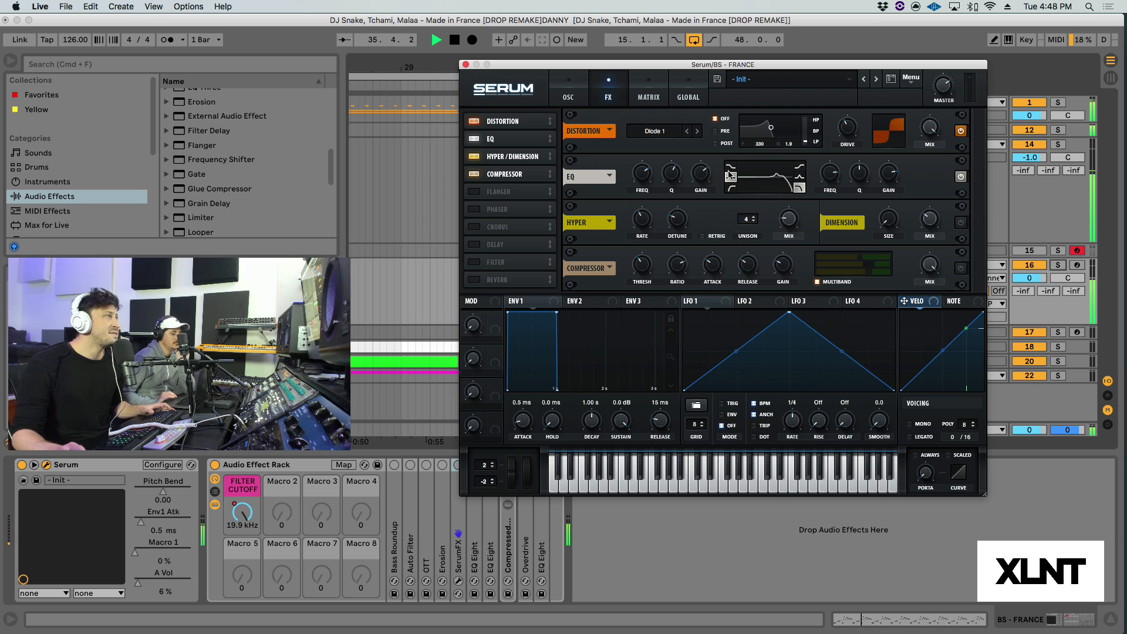
key(space)
Step: Enable the Hyper/Dimension effect in Serum and audition the drop with it
click(960, 222)
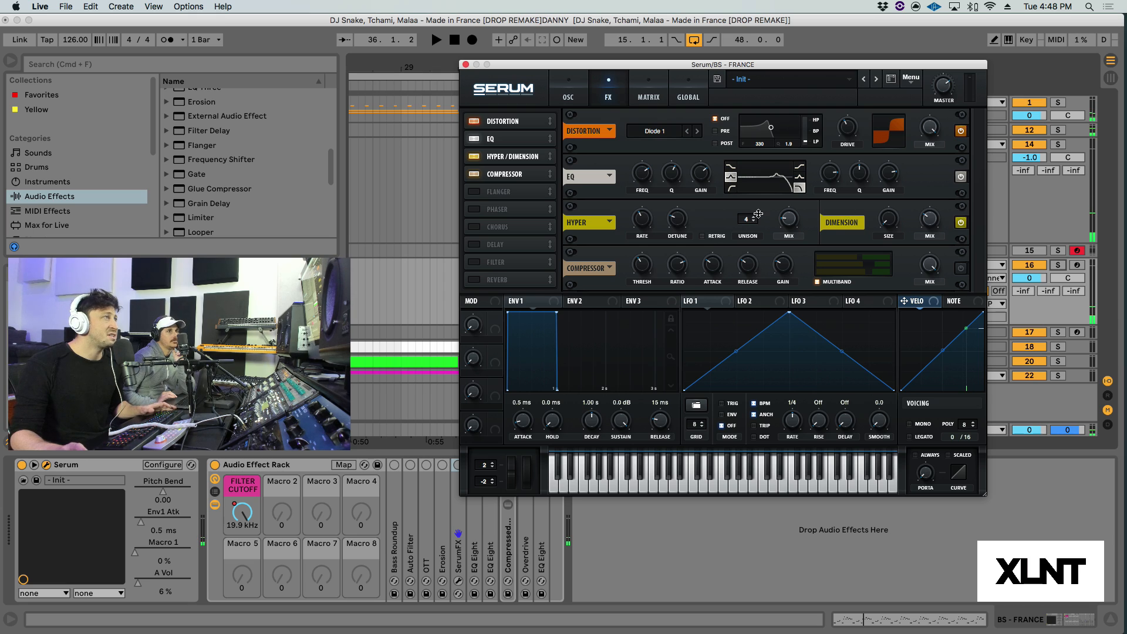
key(space)
mouse_move(789, 218)
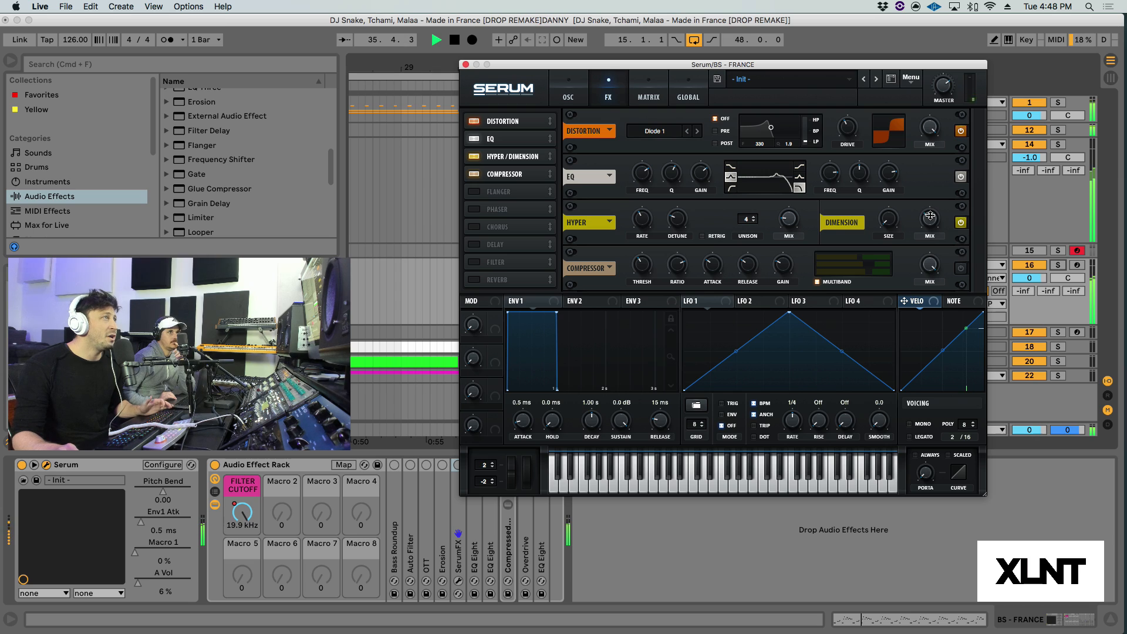
key(space)
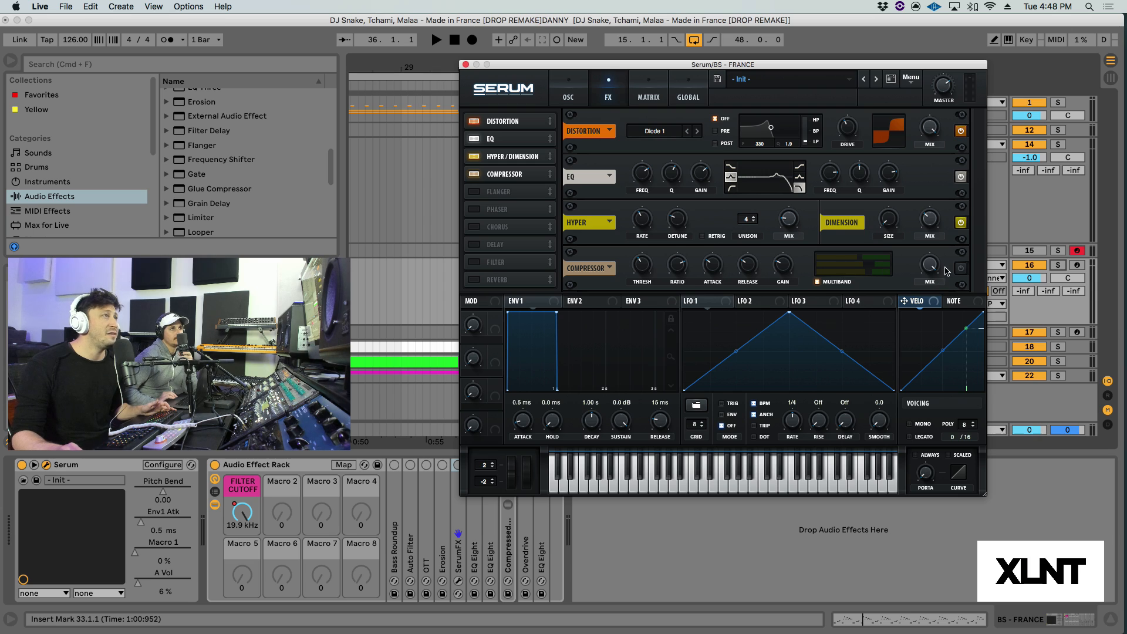
Step: Enable Serum's multiband compressor, review its settings and audition the drop with the full effects chain
key(space)
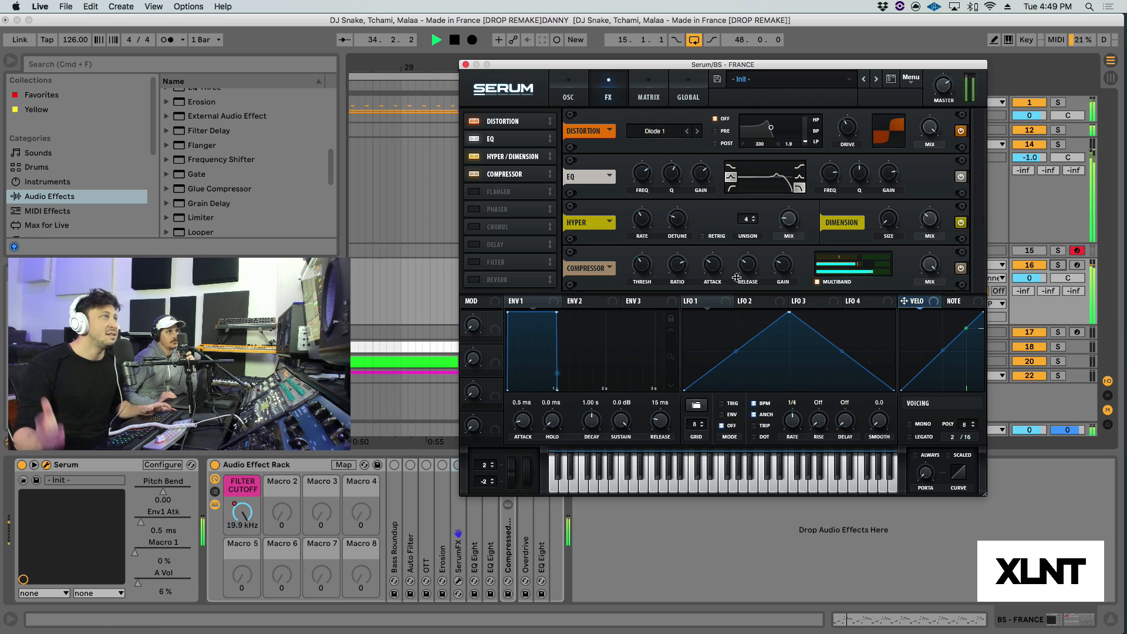
key(space)
mouse_move(648, 272)
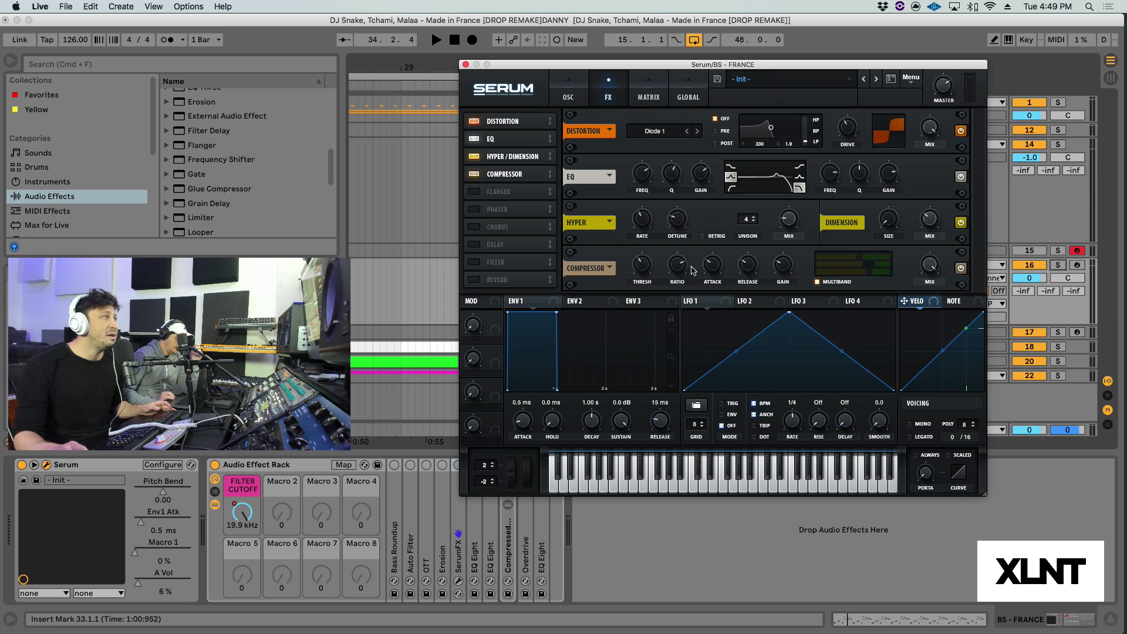
mouse_move(708, 270)
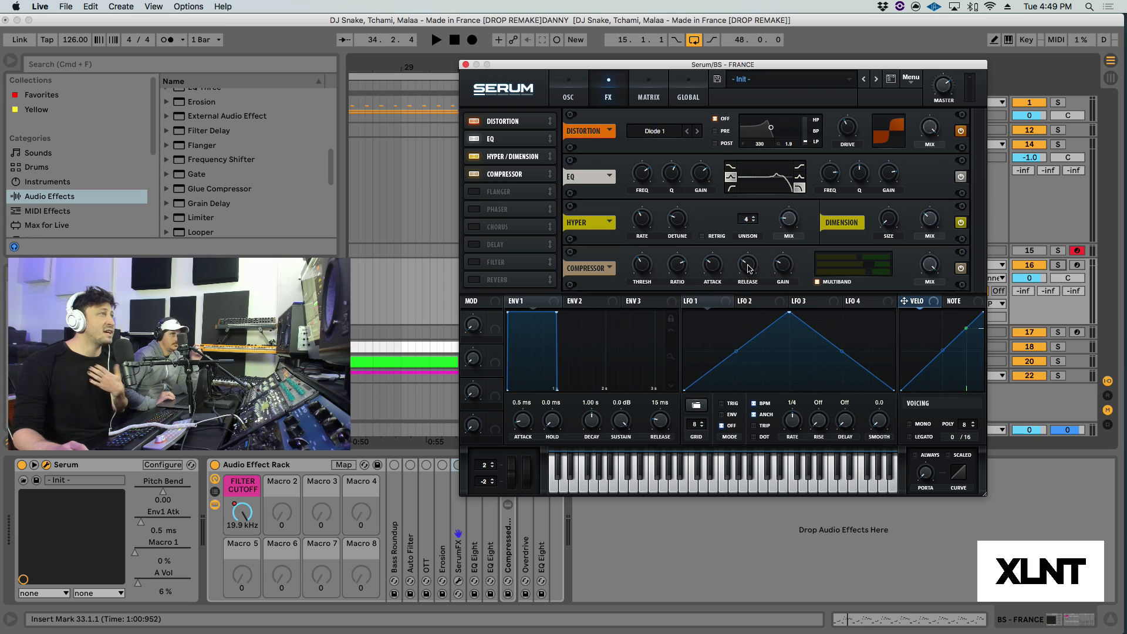
mouse_move(749, 269)
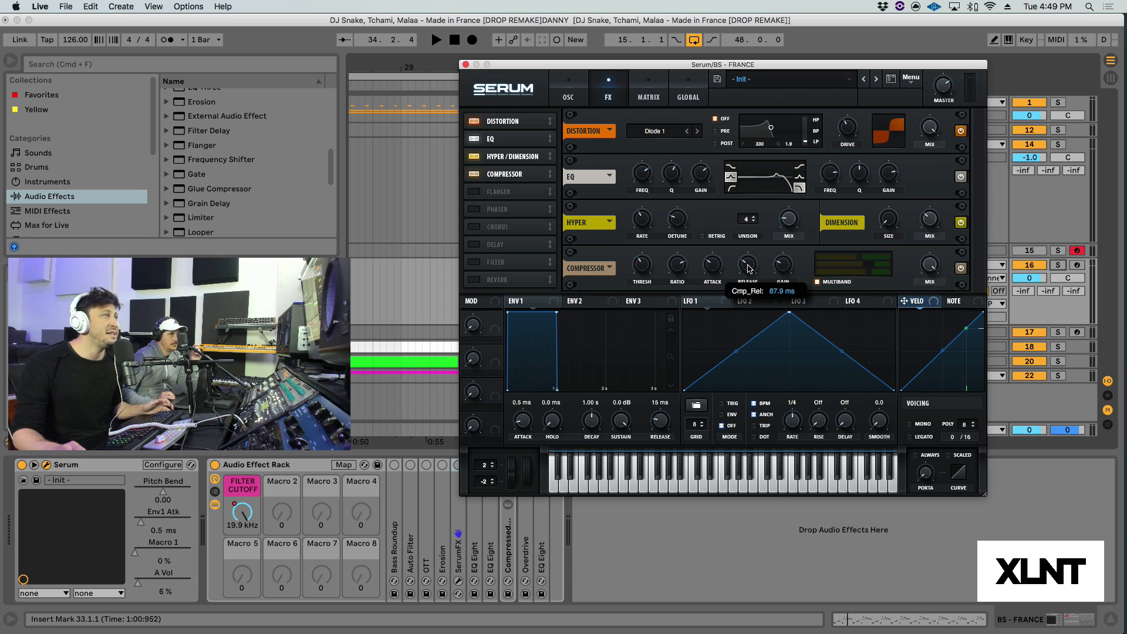
drag(749, 269, 748, 267)
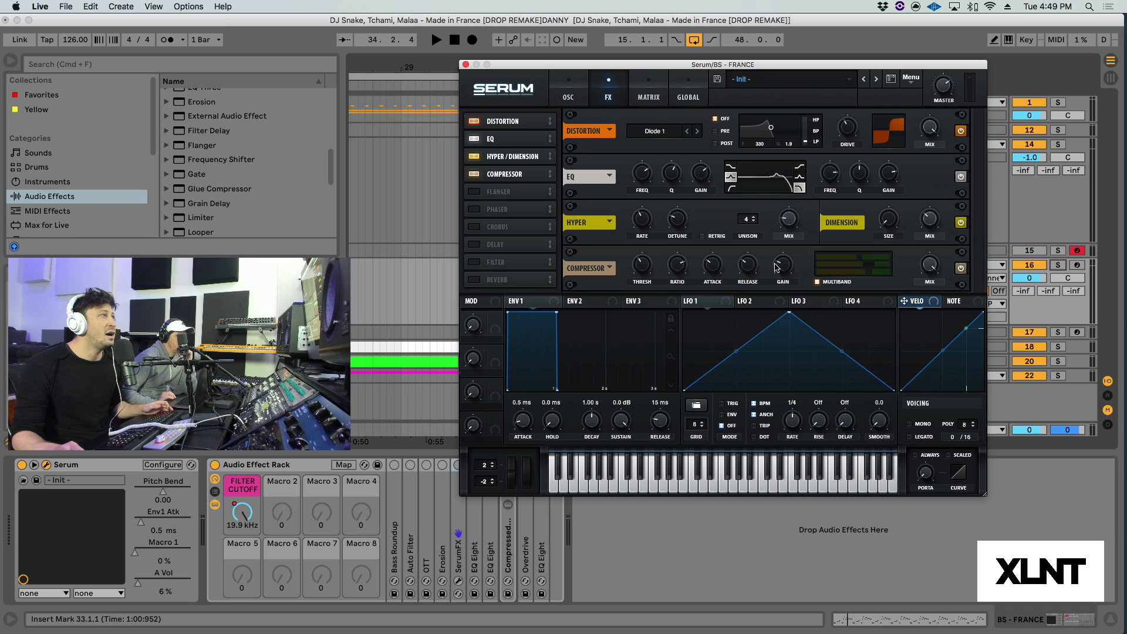
mouse_move(786, 267)
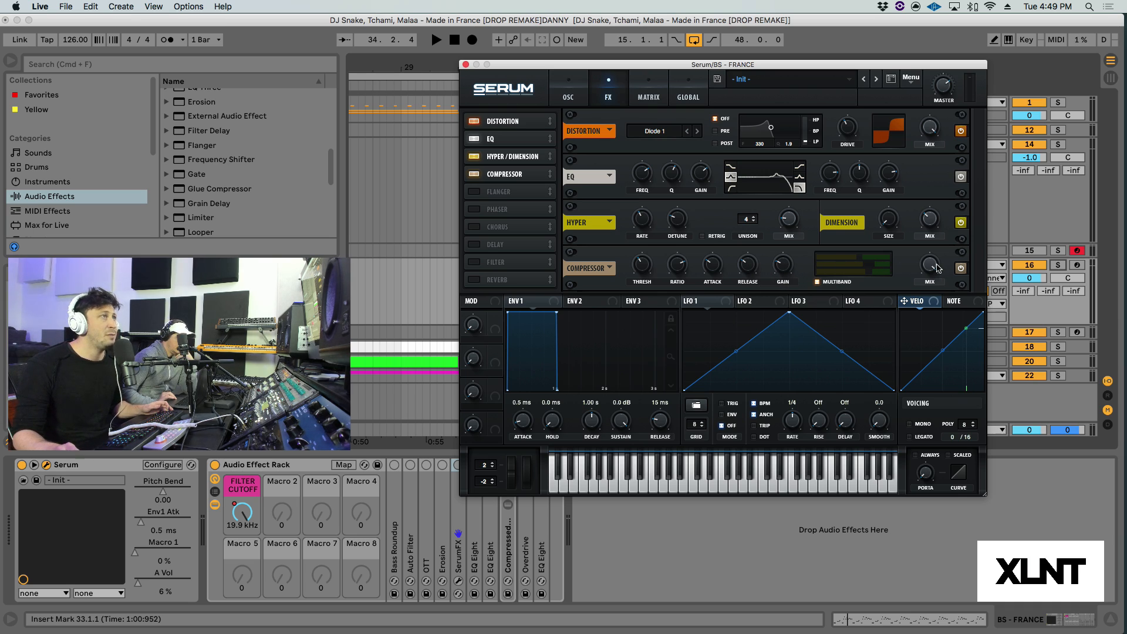
key(space)
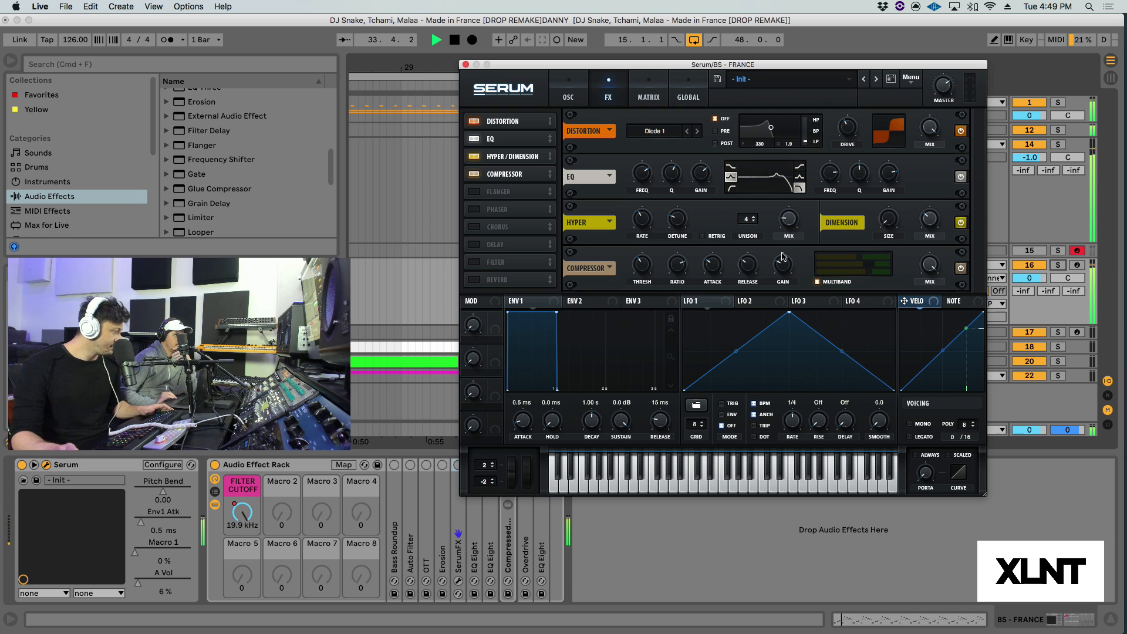
key(space)
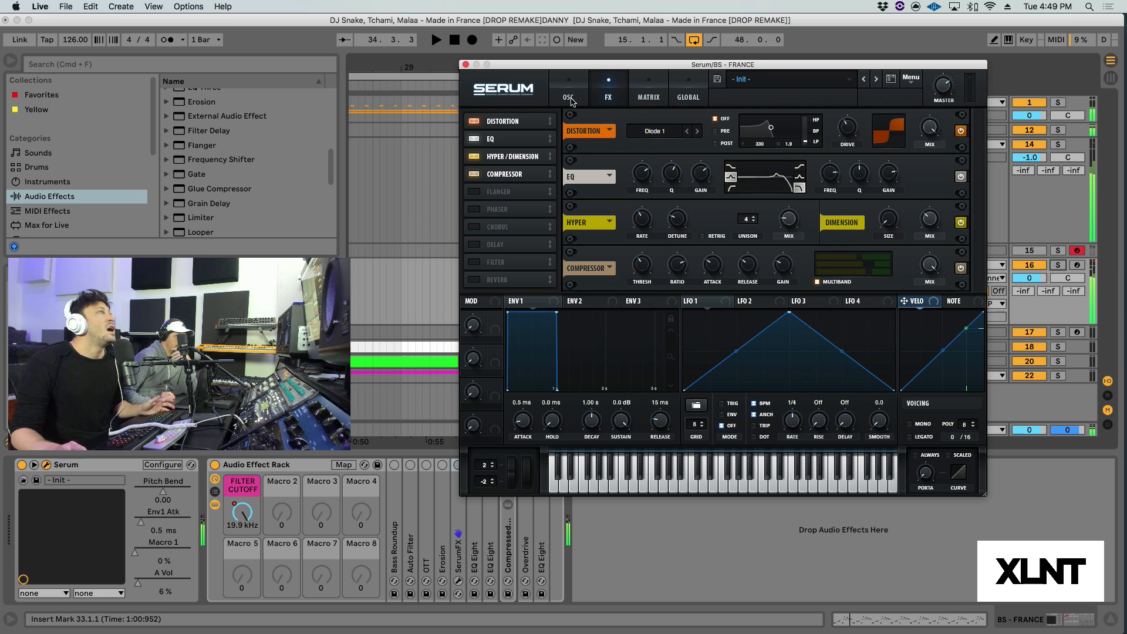
Step: Set the Envelope 1 attack to 48 ms on Serum's oscillator page and audition the drop
click(568, 97)
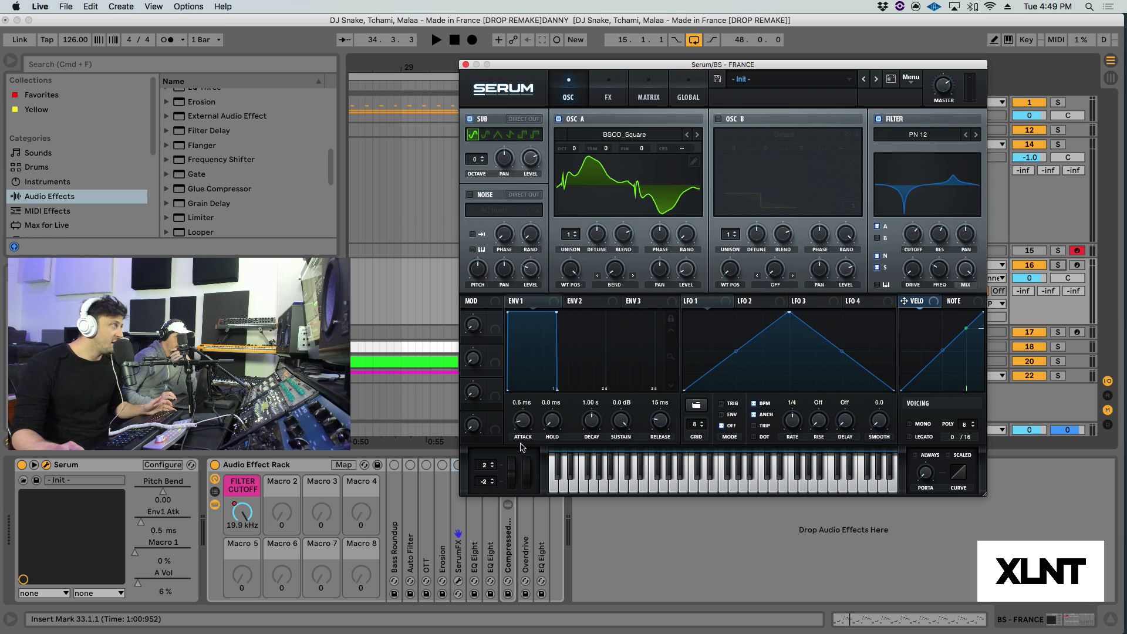
mouse_move(523, 422)
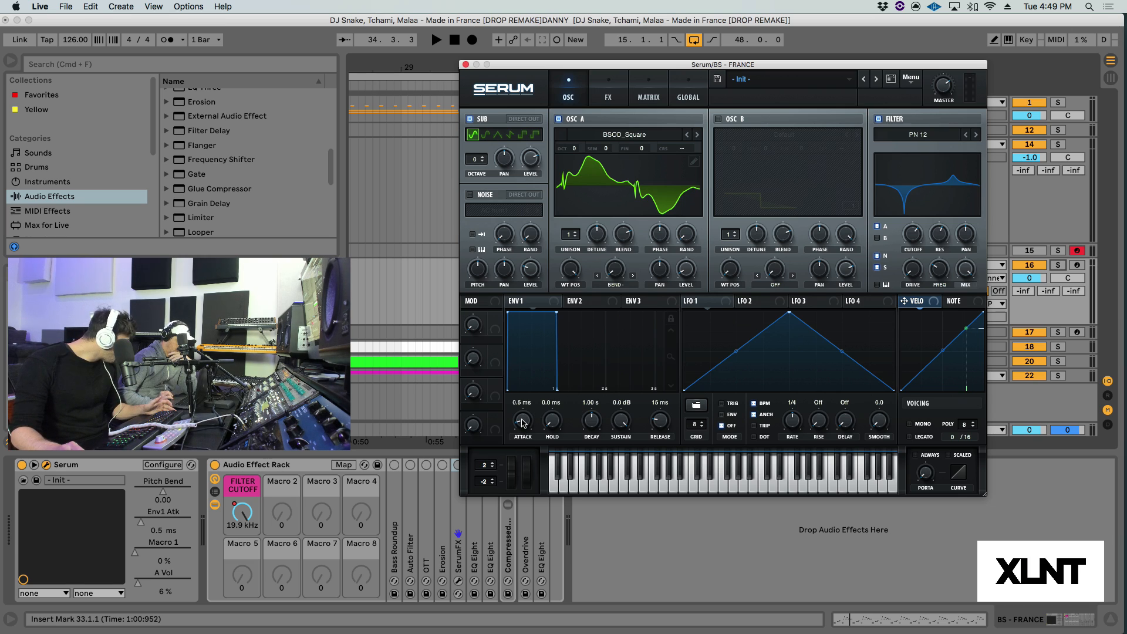
drag(523, 422, 518, 395)
double_click(523, 420)
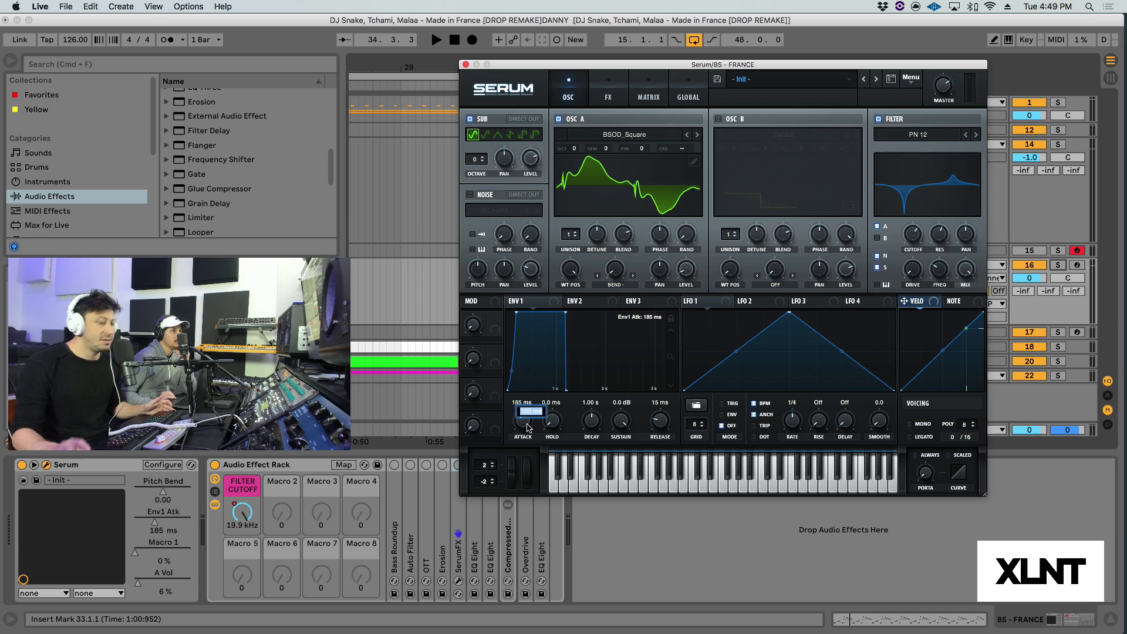
text(48)
key(Return)
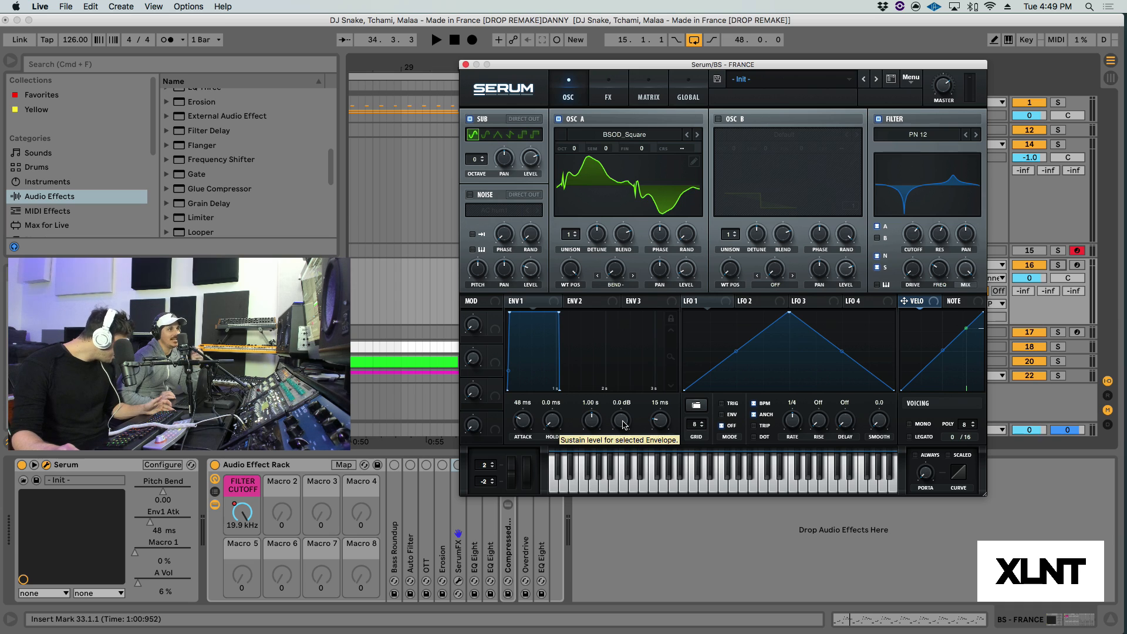
key(space)
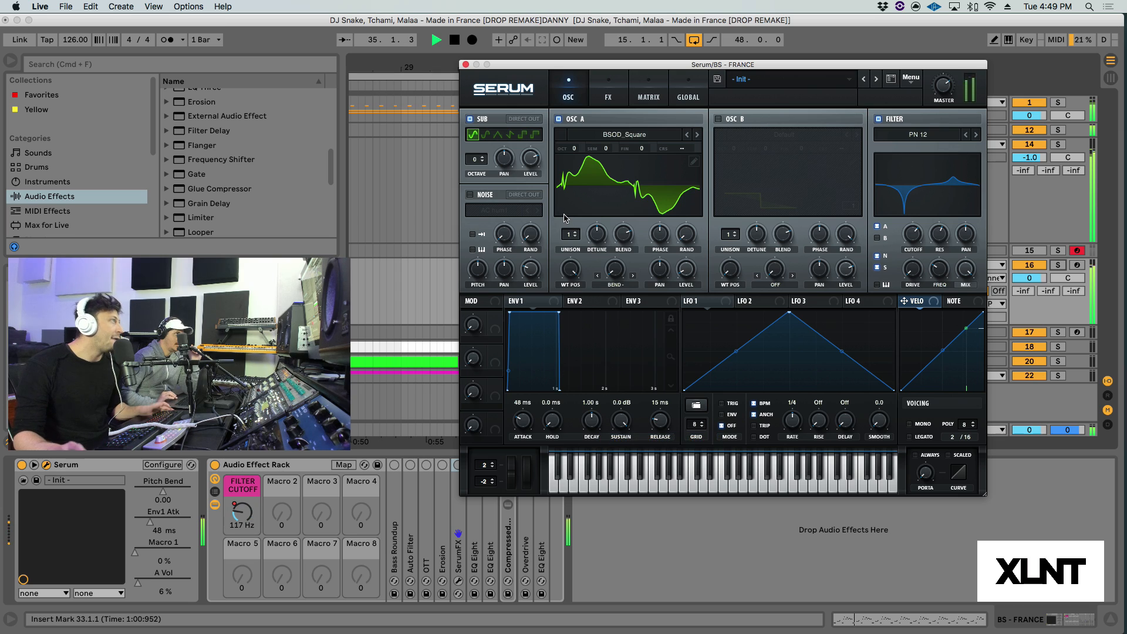
key(space)
Step: Switch the sub oscillator to Direct Out and play the drop to hear the bass, then stop playback
click(535, 119)
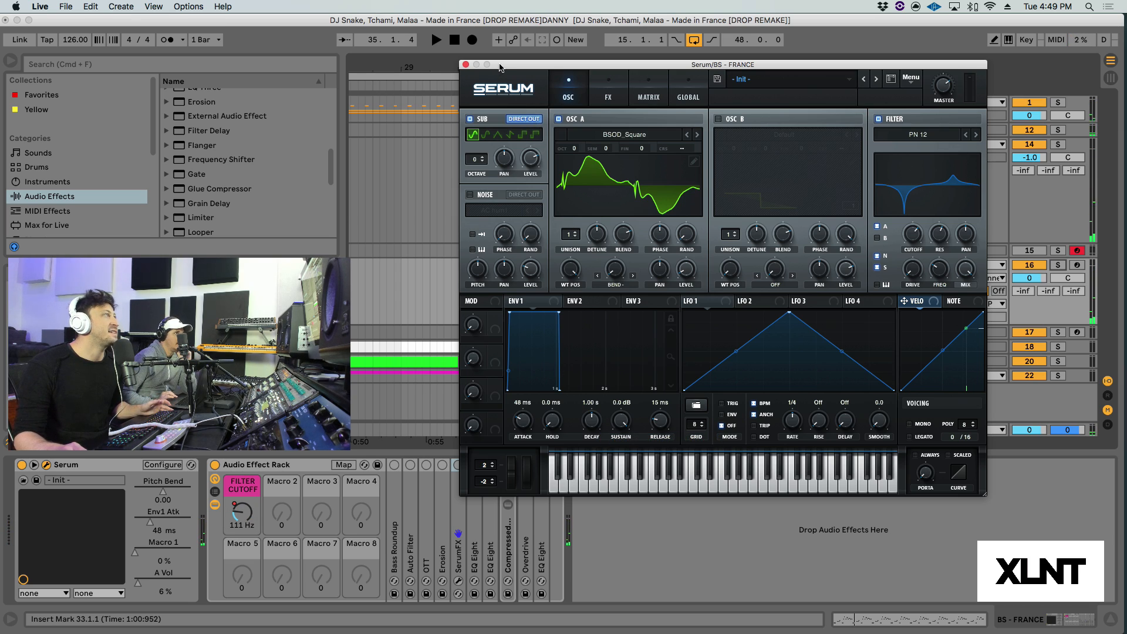
drag(500, 66, 509, 67)
key(space)
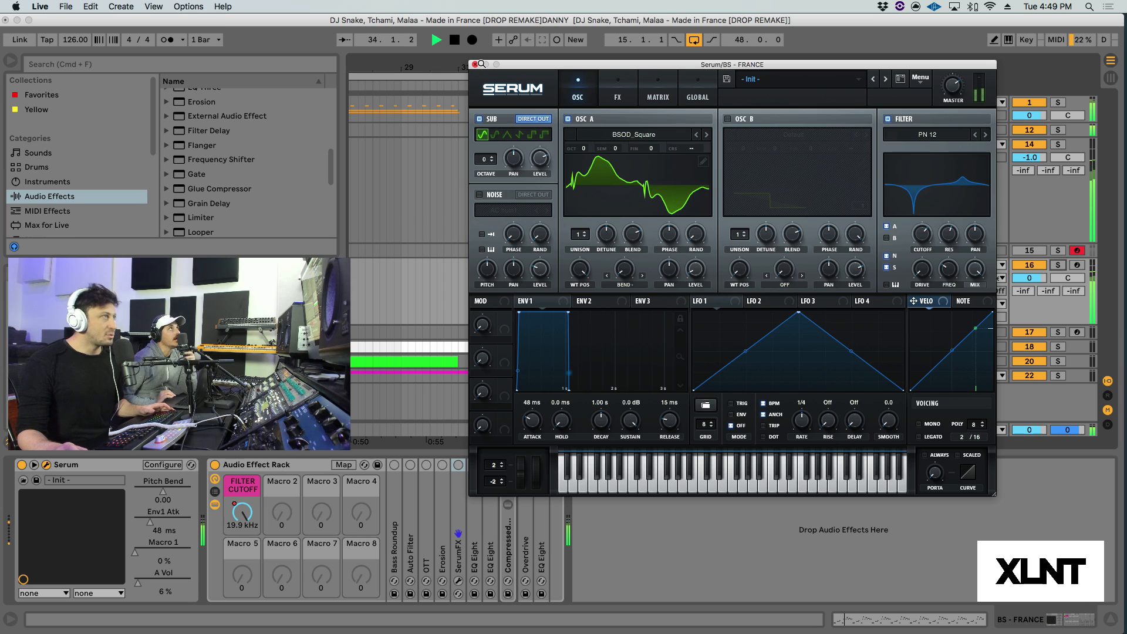
key(space)
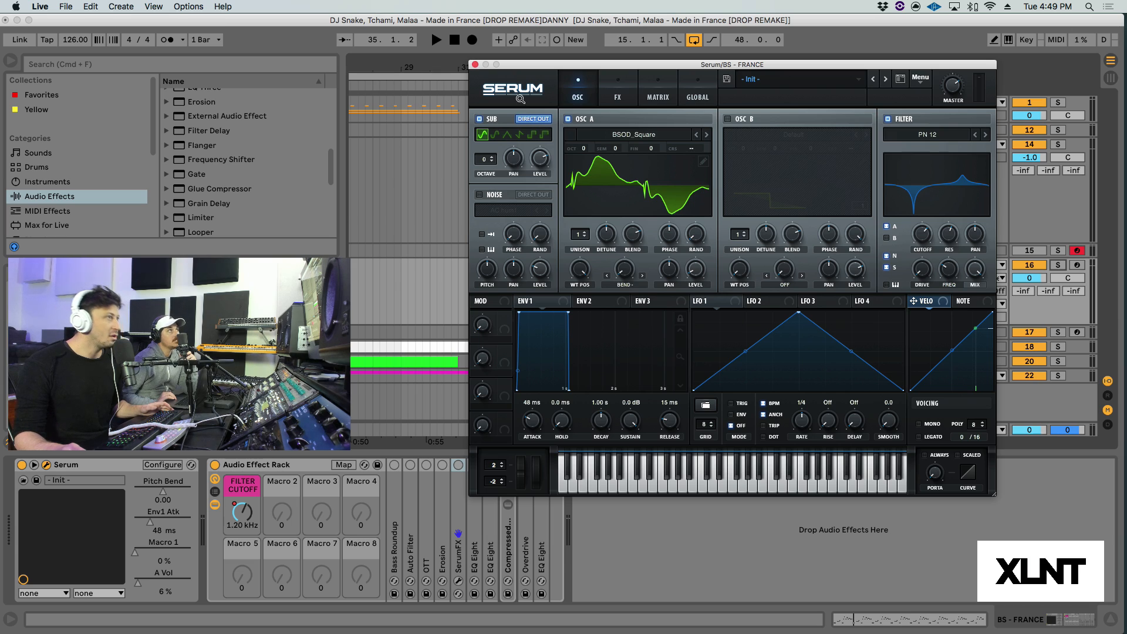
Step: Switch Serum's voicing to Mono
click(919, 424)
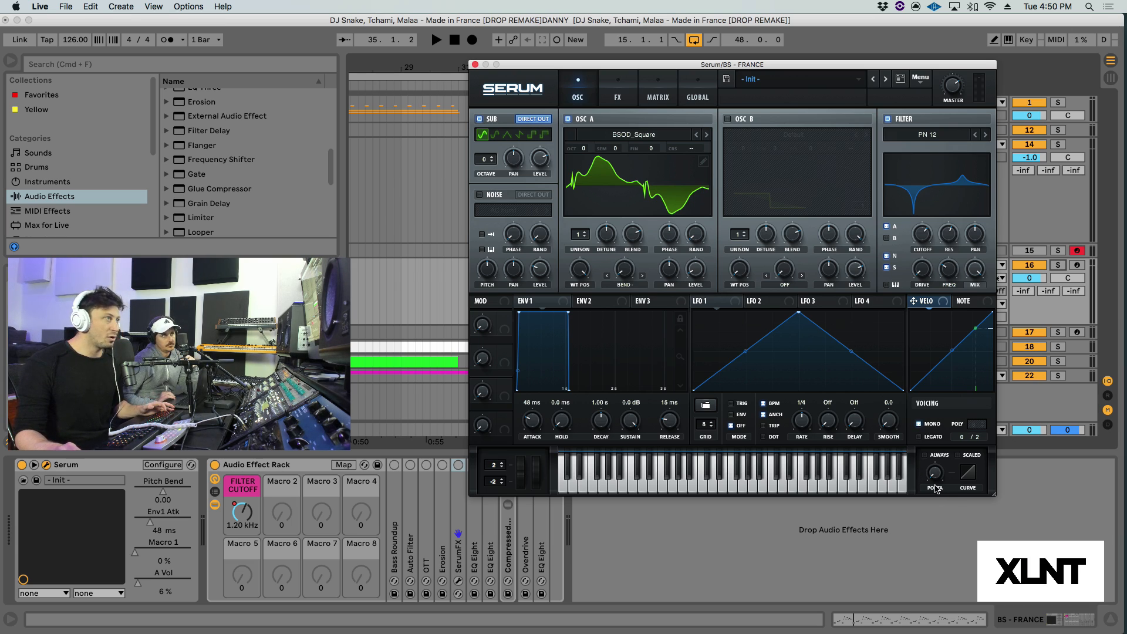
Step: Set Serum's portamento time to 7 ms and play the drop
mouse_move(936, 471)
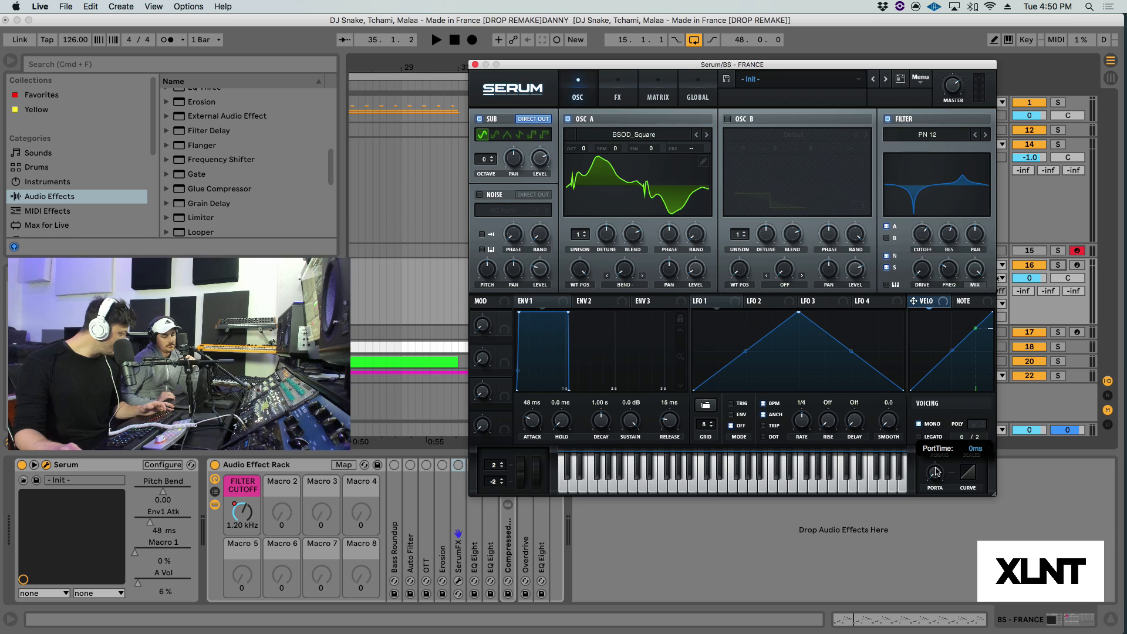
drag(936, 467, 932, 434)
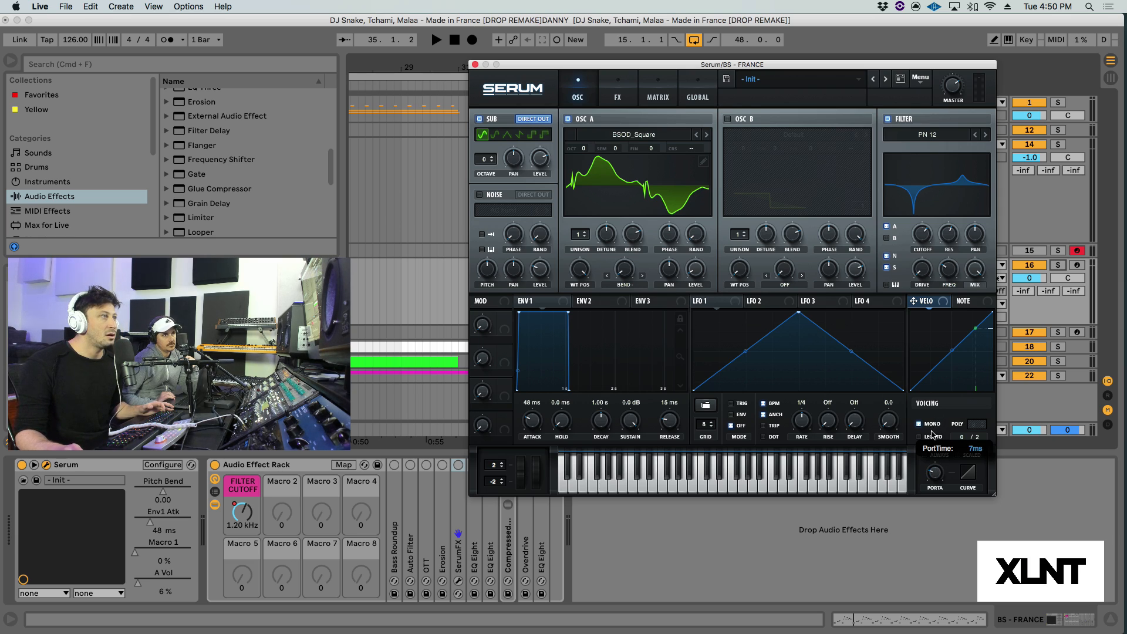
key(space)
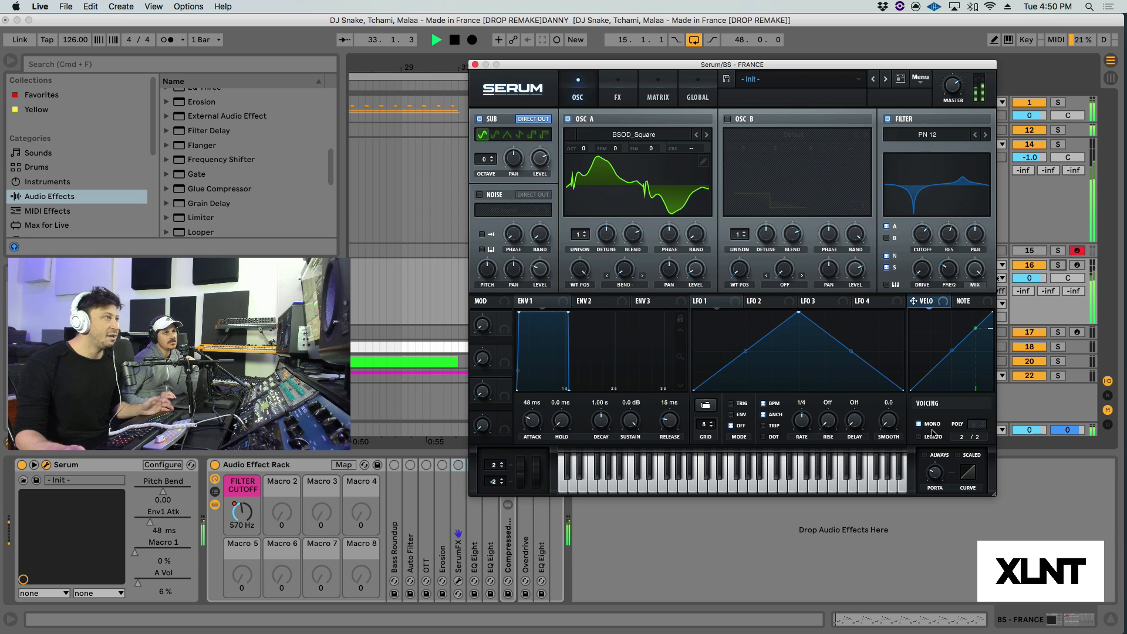
Step: Reposition the Serum window while listening to the drop, stop playback and close the plugin window
drag(617, 67, 685, 79)
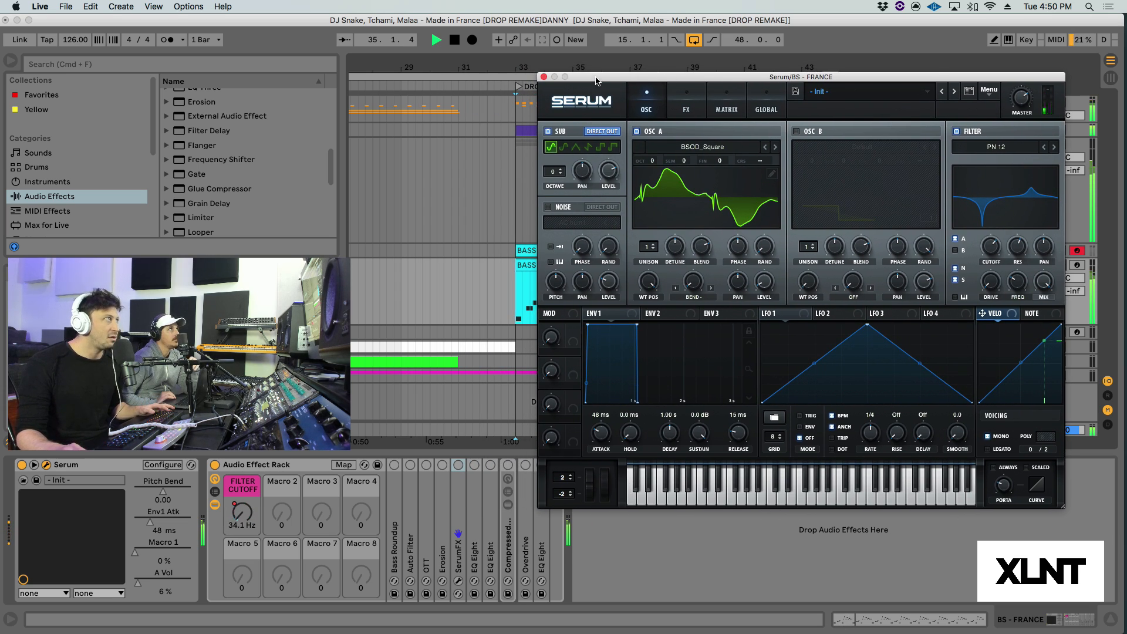
drag(595, 78, 582, 47)
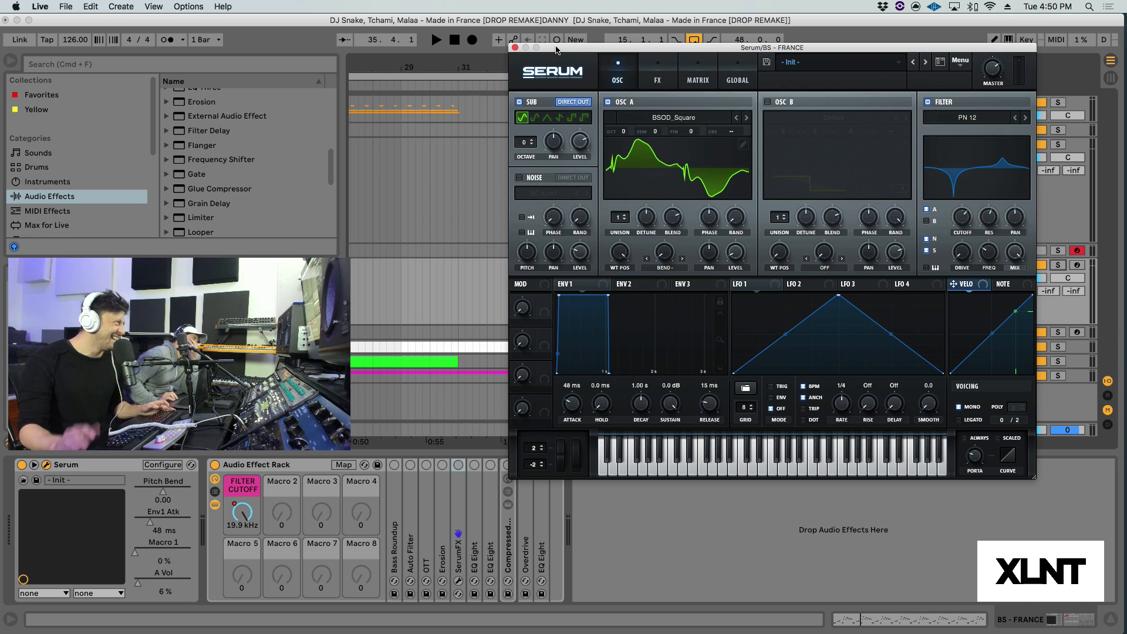
drag(557, 51, 575, 46)
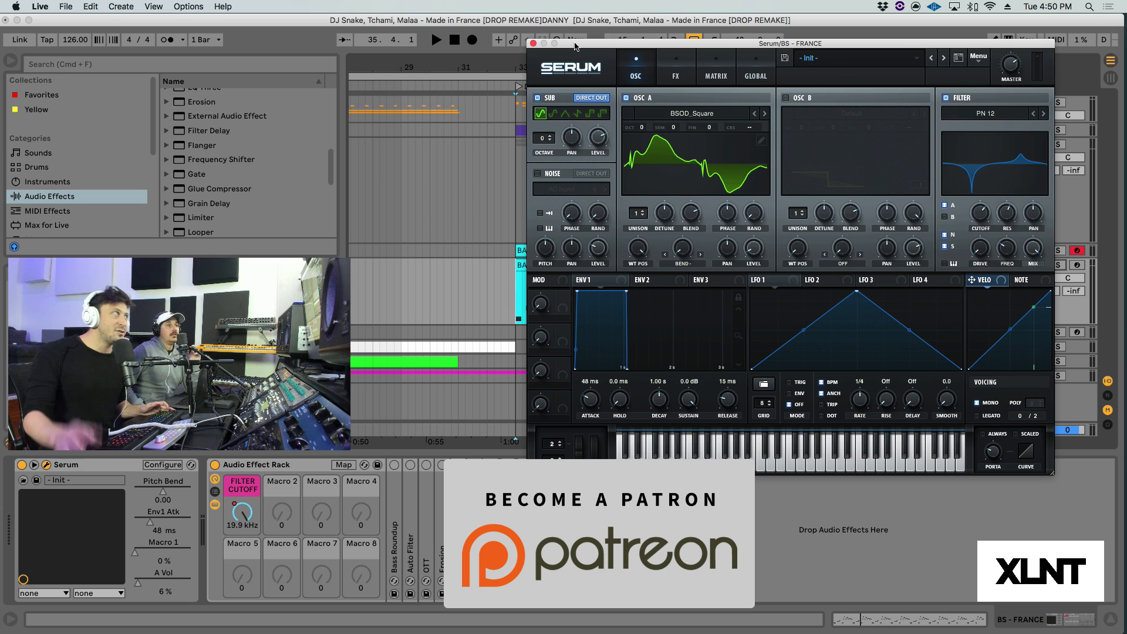
drag(575, 46, 585, 35)
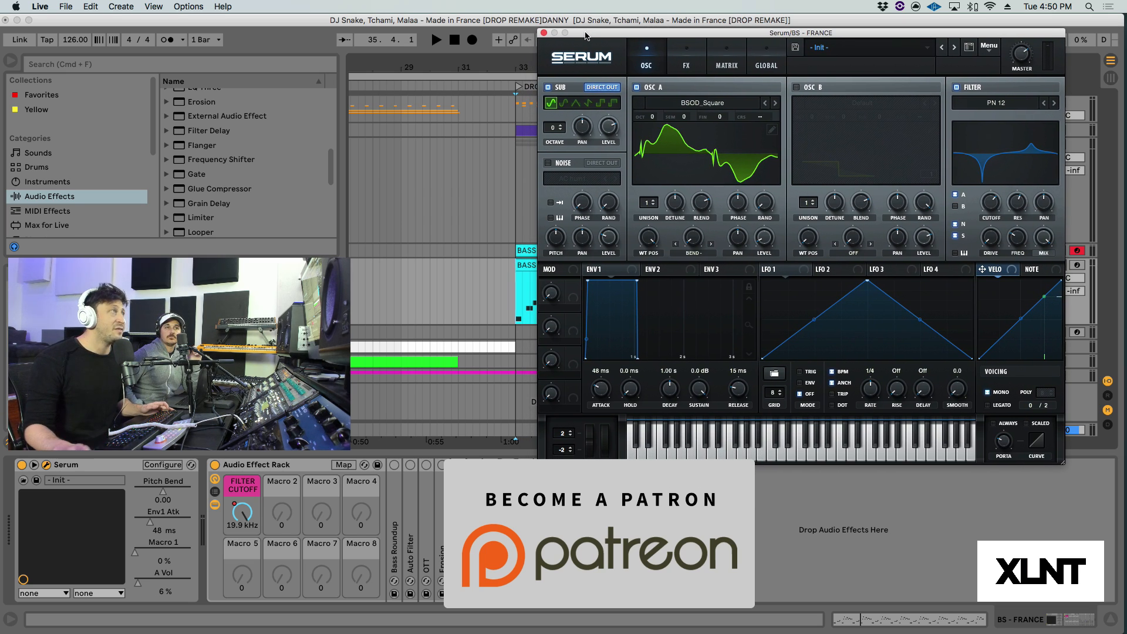
drag(586, 36, 595, 34)
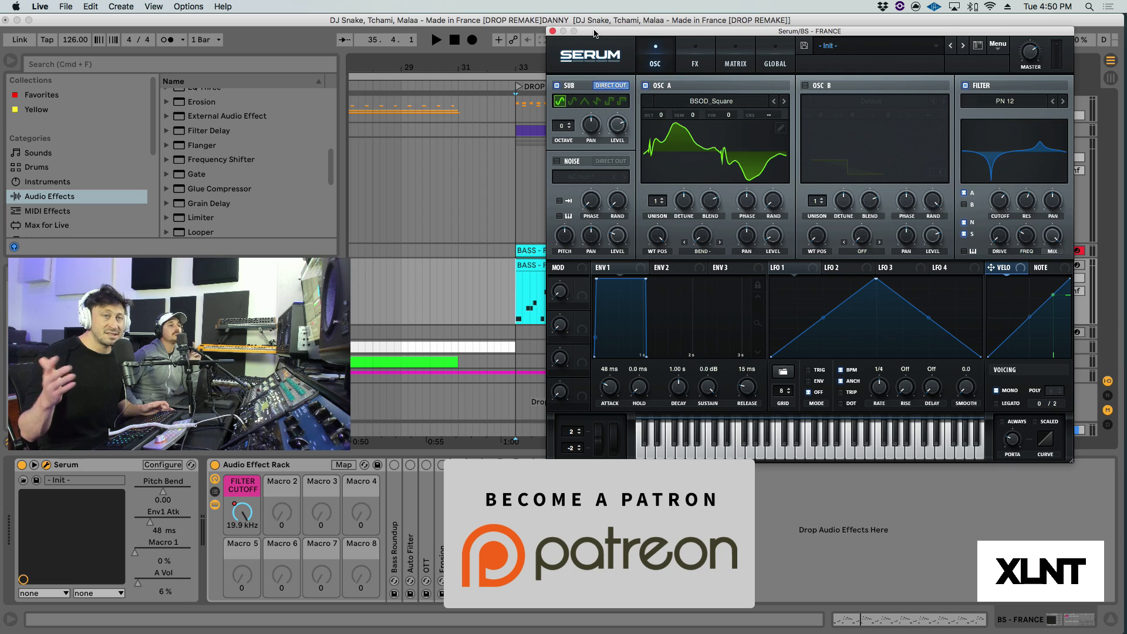
mouse_move(594, 33)
mouse_down()
mouse_move(614, 36)
mouse_move(601, 35)
mouse_up()
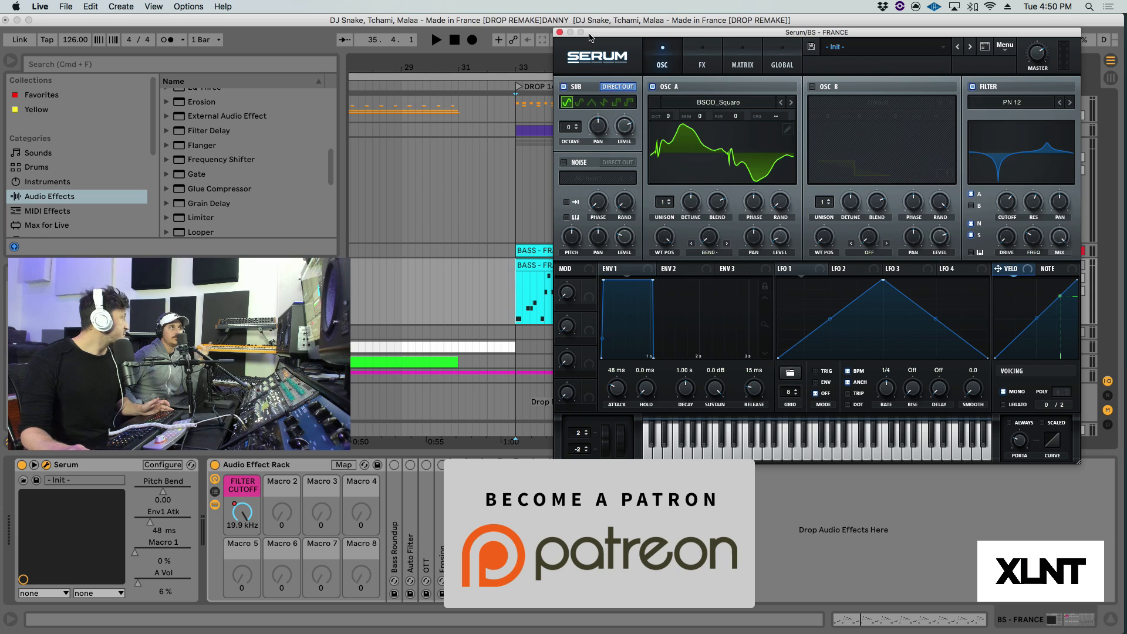
click(558, 34)
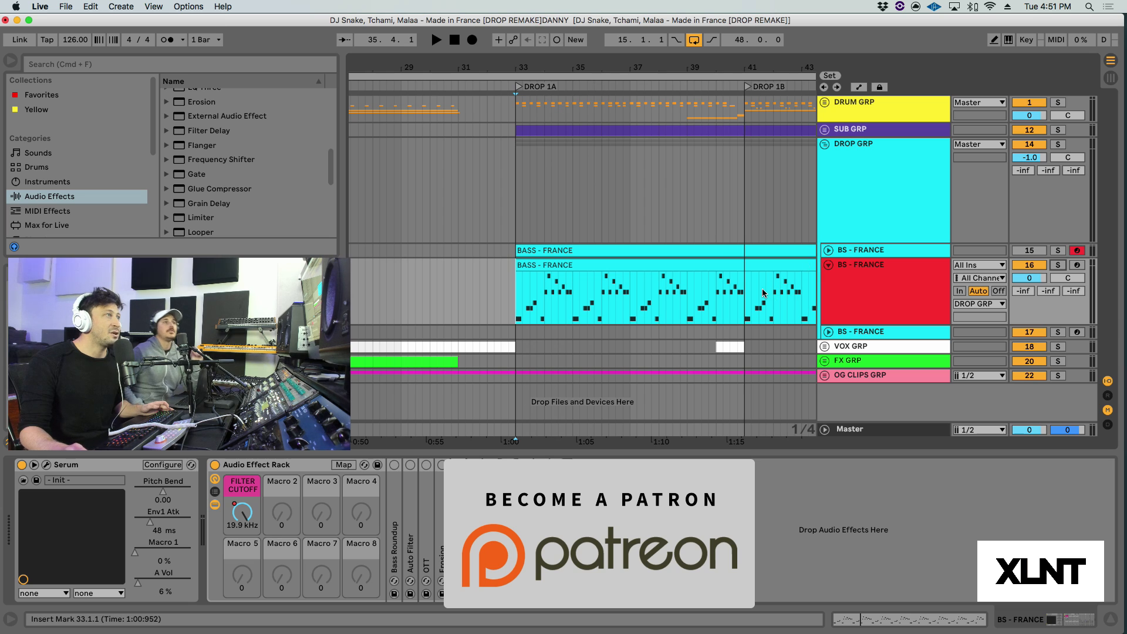
Step: Look over the BASS - FRANCE clips through DROP 1C and view the device chain of bass track 17
scroll(712, 82, right, 5)
drag(715, 68, 715, 51)
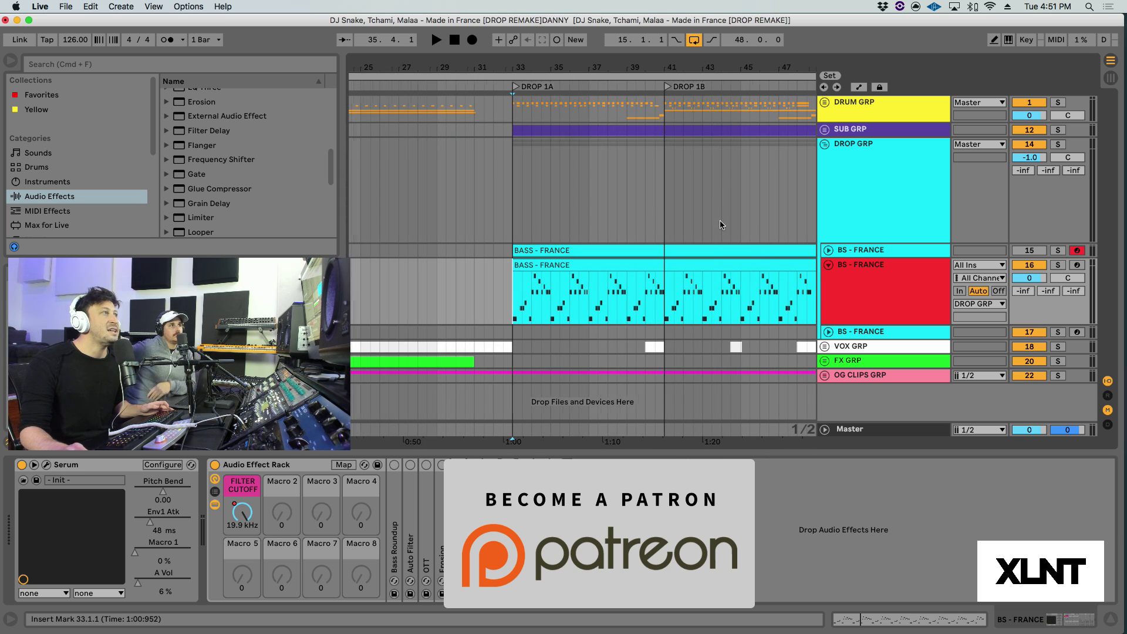
scroll(728, 258, right, 5)
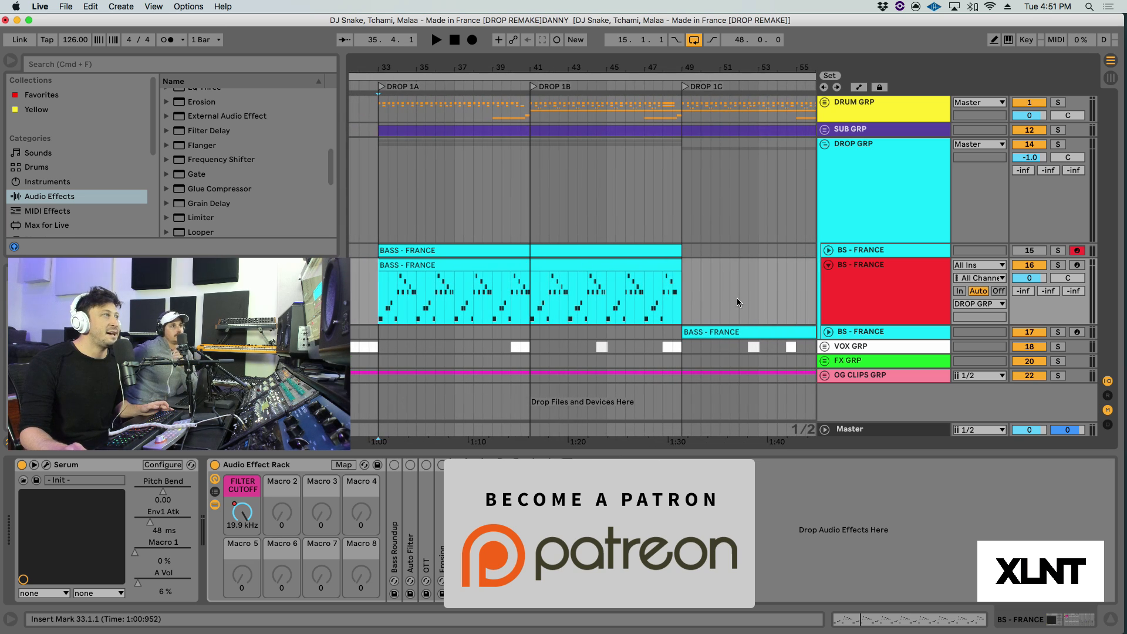
click(857, 333)
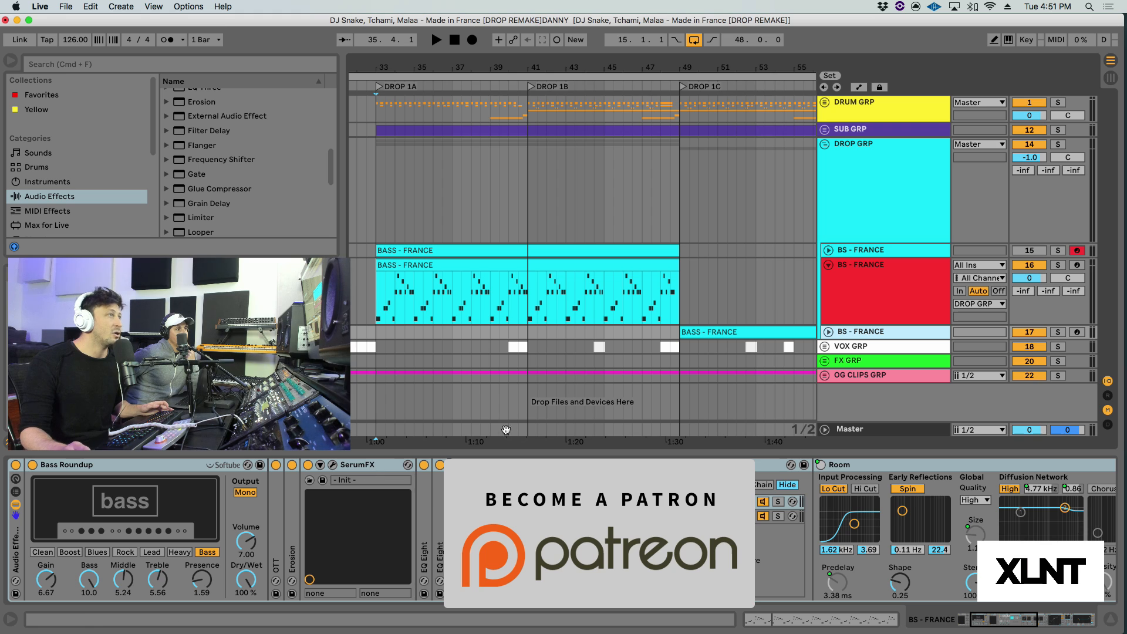
click(871, 284)
scroll(534, 288, left, 4)
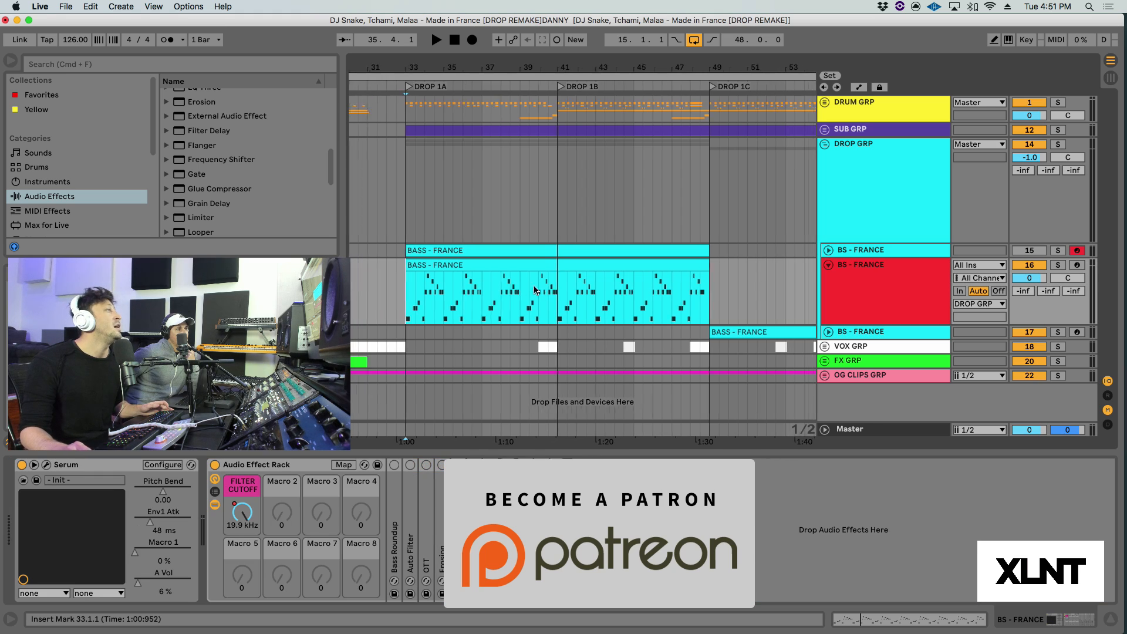
Step: Set the playback position to bar 33 at DROP 1A and solo the BS - FRANCE bass on track 16
click(486, 309)
drag(502, 69, 502, 97)
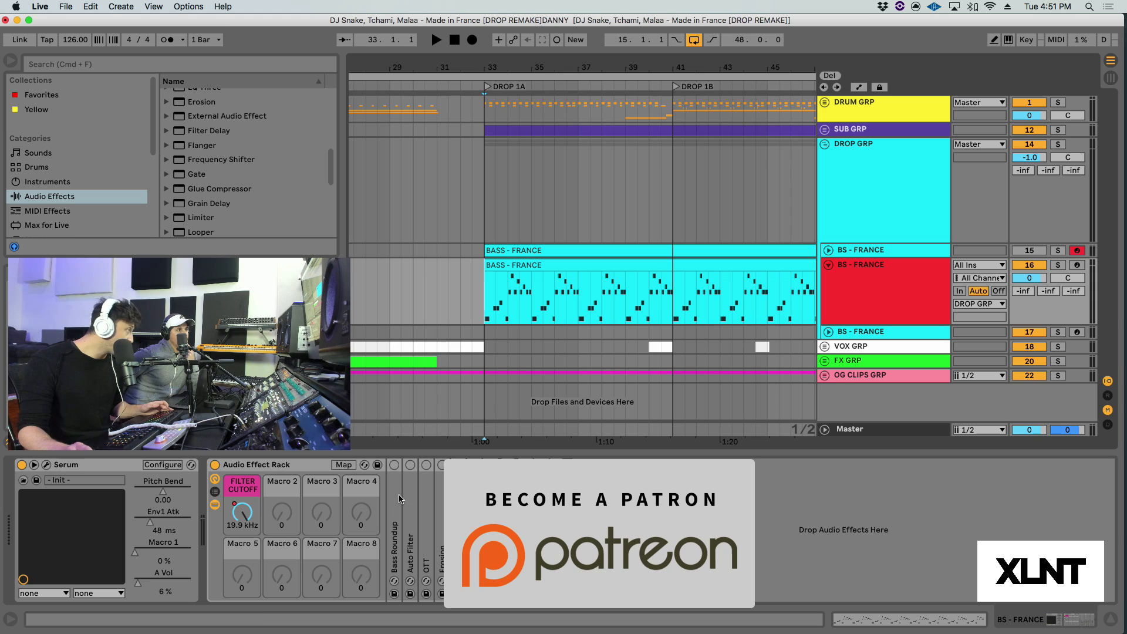
click(917, 274)
click(1058, 265)
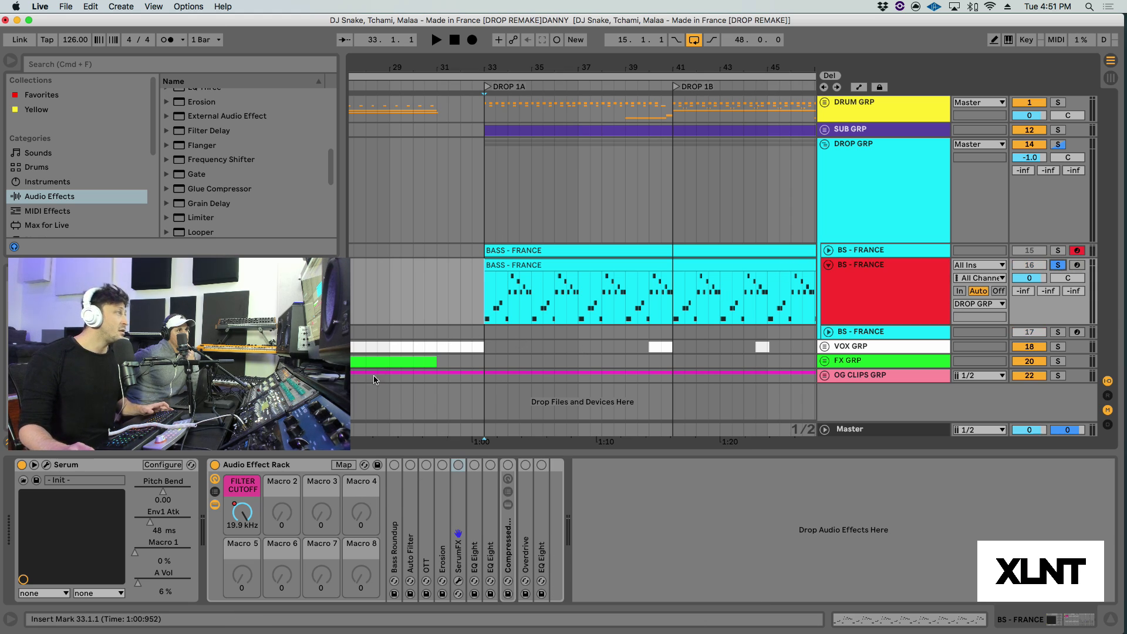
Step: Enable the Bass Roundup amp in the bass effect rack and audition the soloed bass
double_click(395, 501)
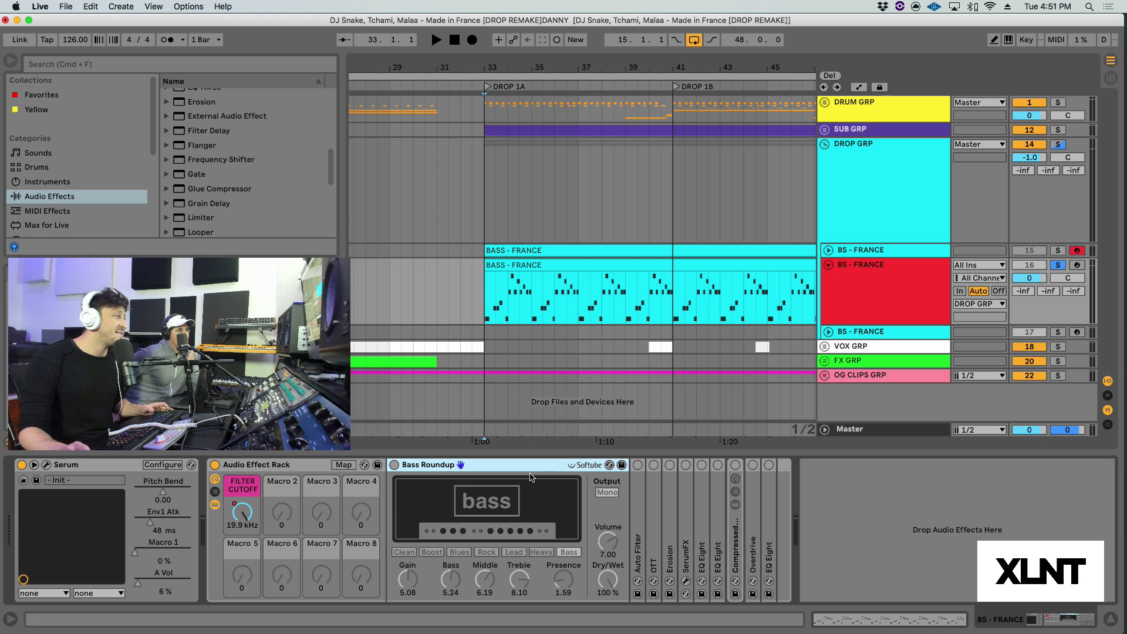
click(394, 465)
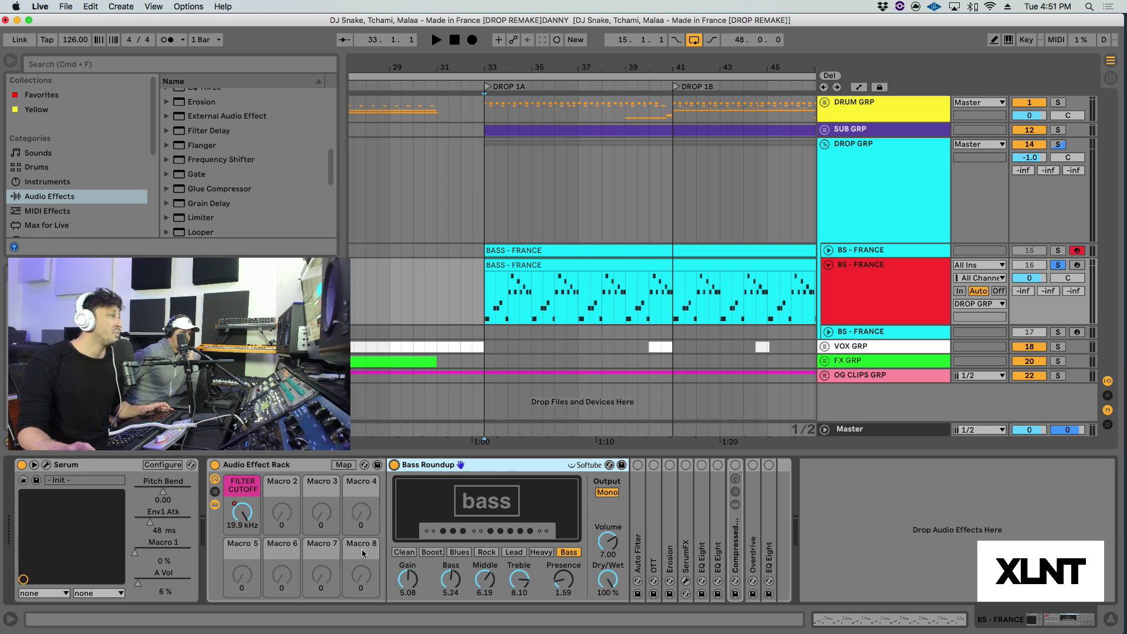
key(space)
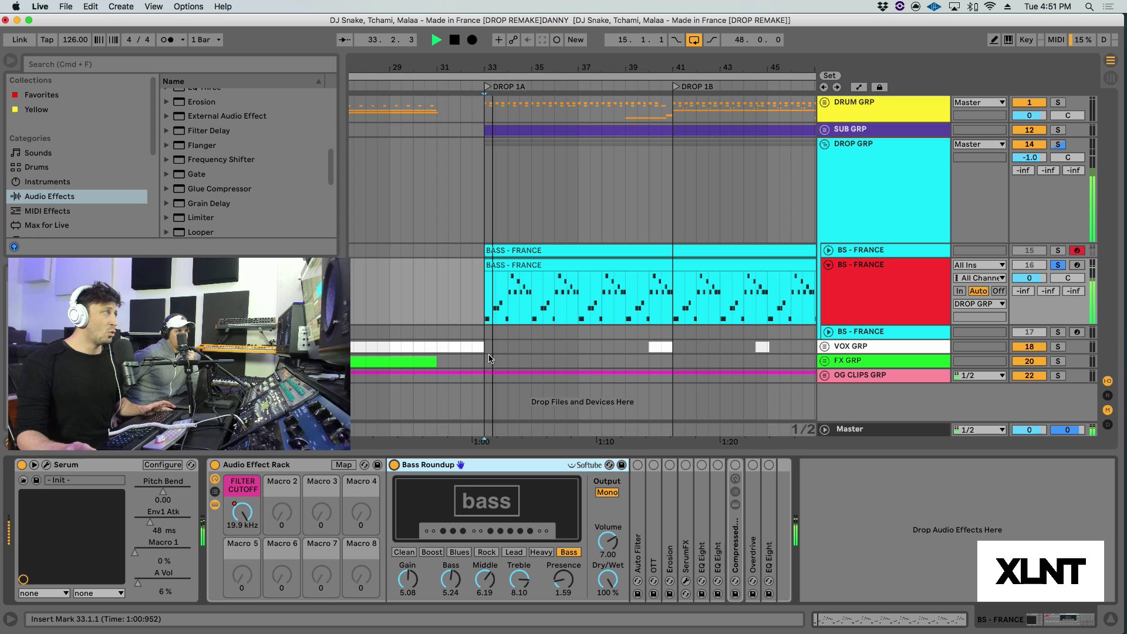
key(space)
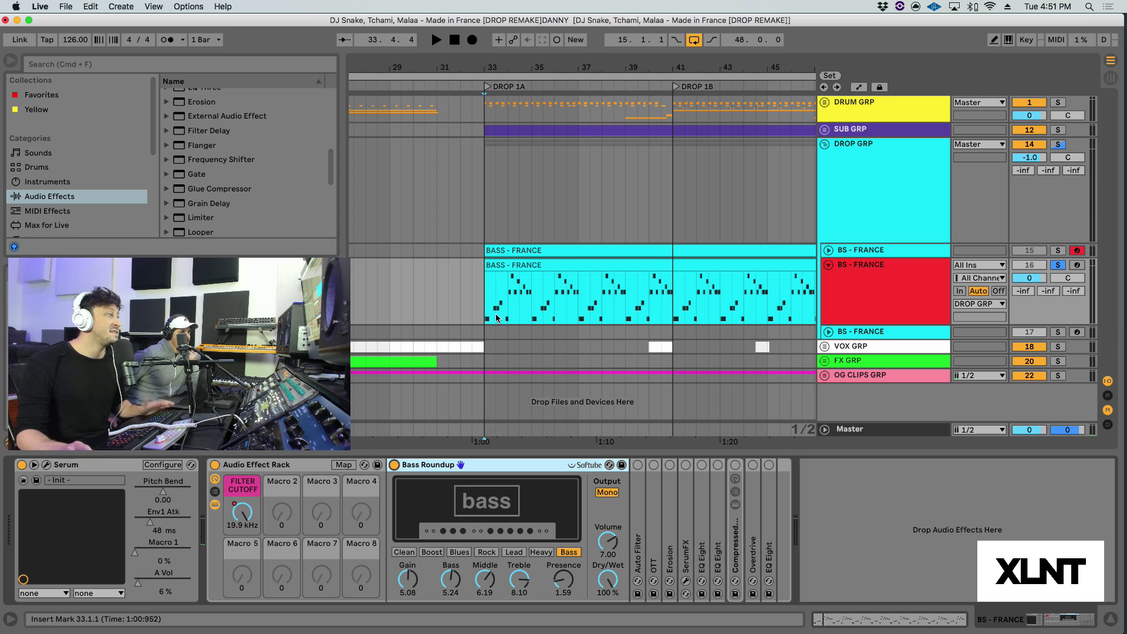
key(space)
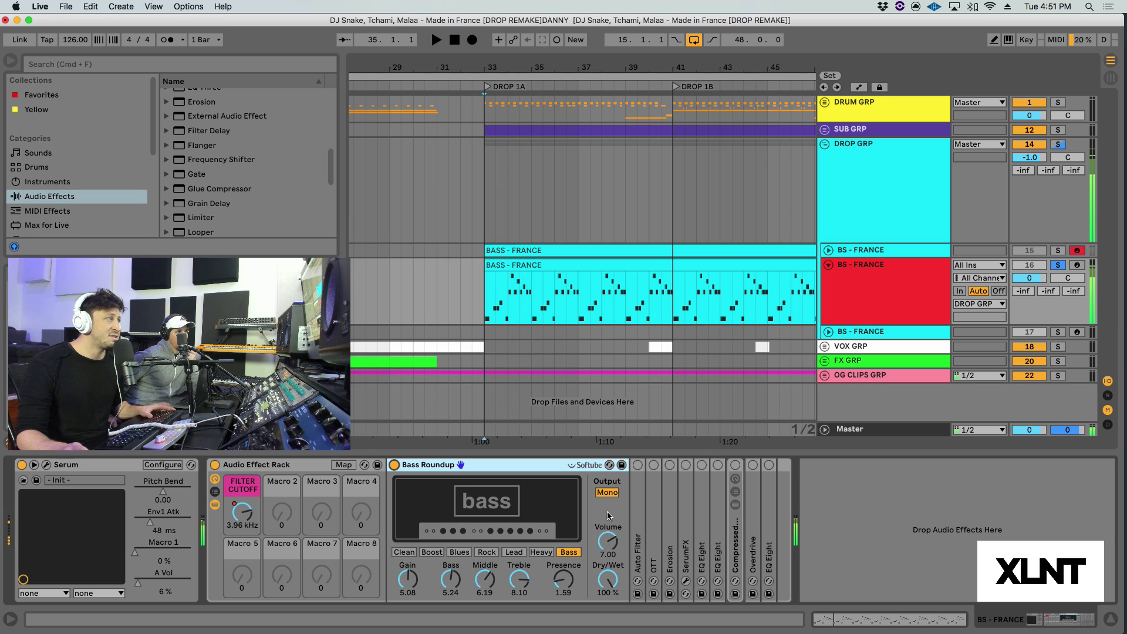
key(space)
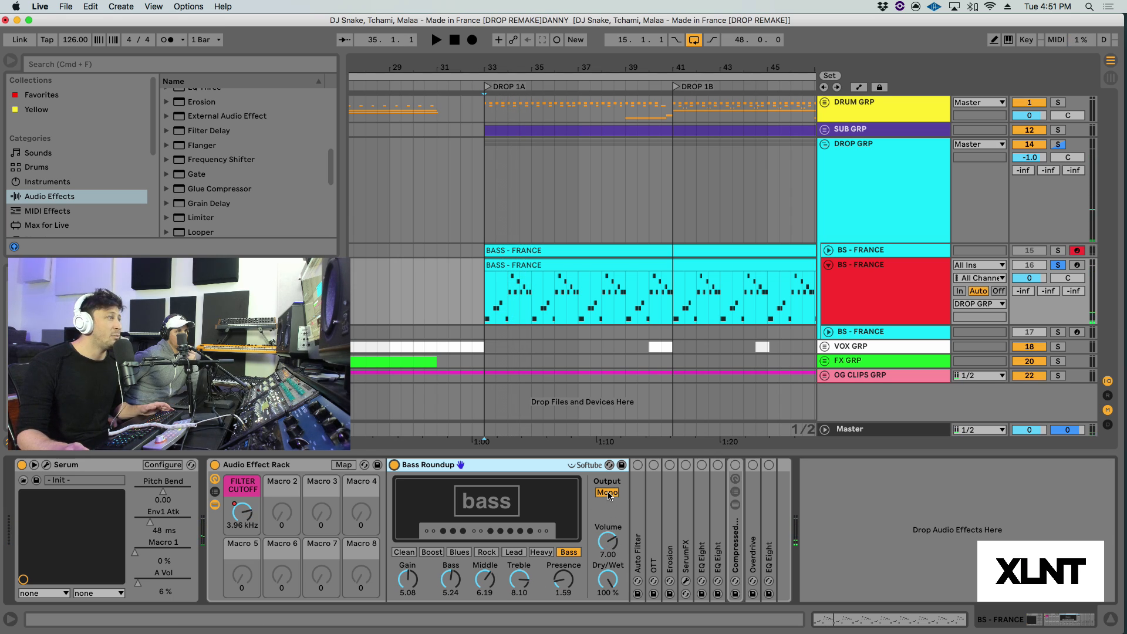
Step: Try Bass Roundup's Dual output during playback, then return the output to Mono
key(space)
click(607, 492)
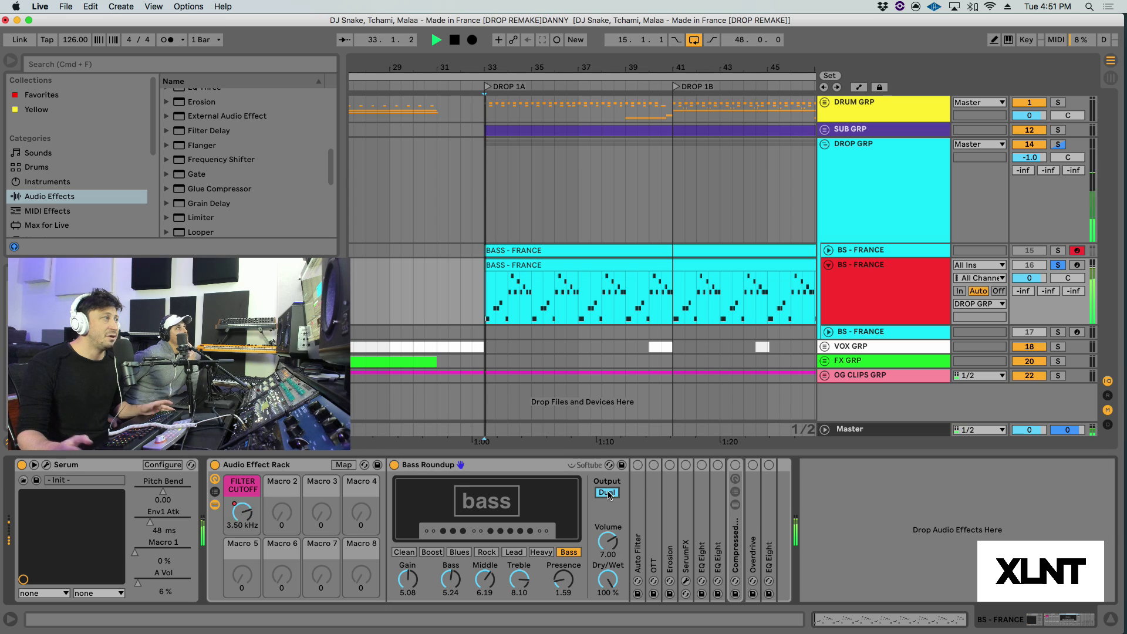
key(space)
click(607, 492)
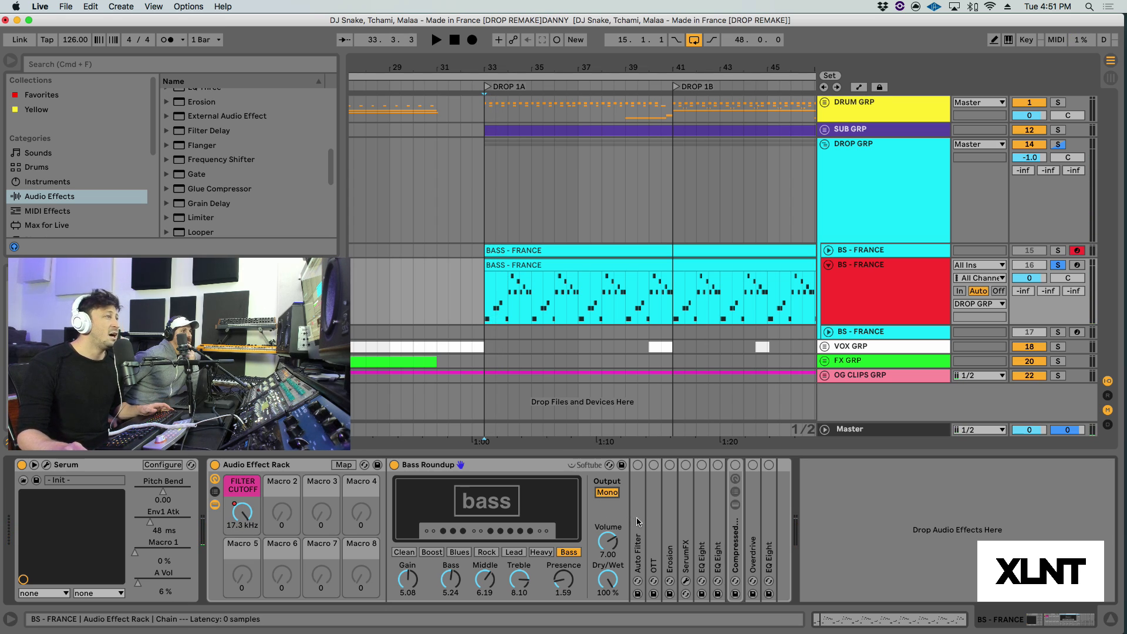
Step: Fold Bass Roundup, unfold and enable the rack's Auto Filter, and audition its cutoff automation on the soloed bass
double_click(494, 468)
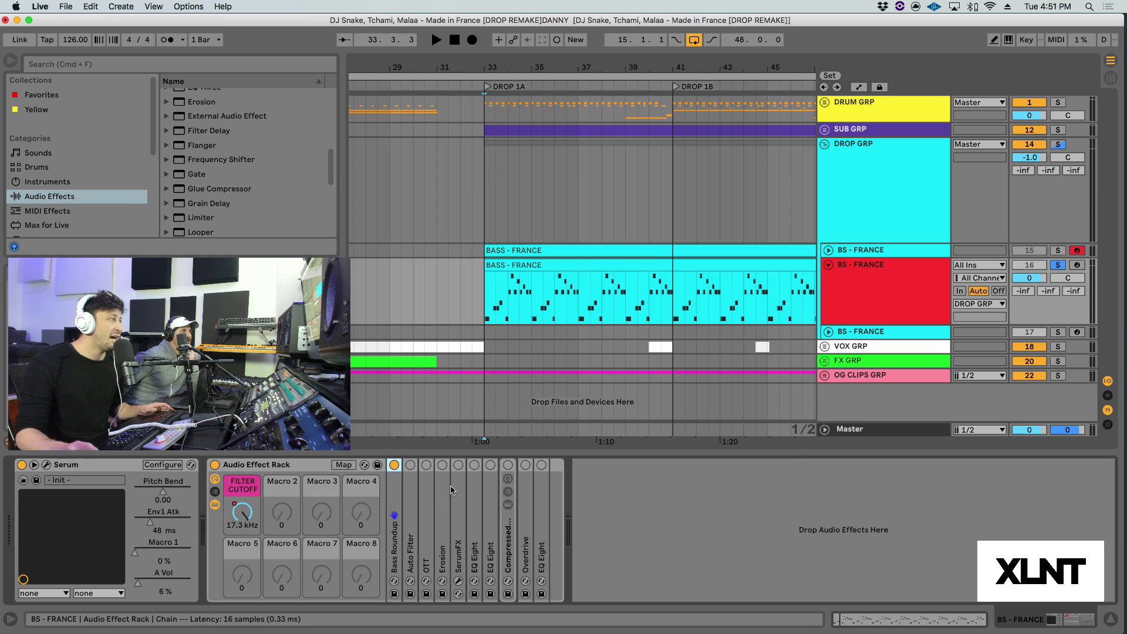
double_click(412, 517)
key(space)
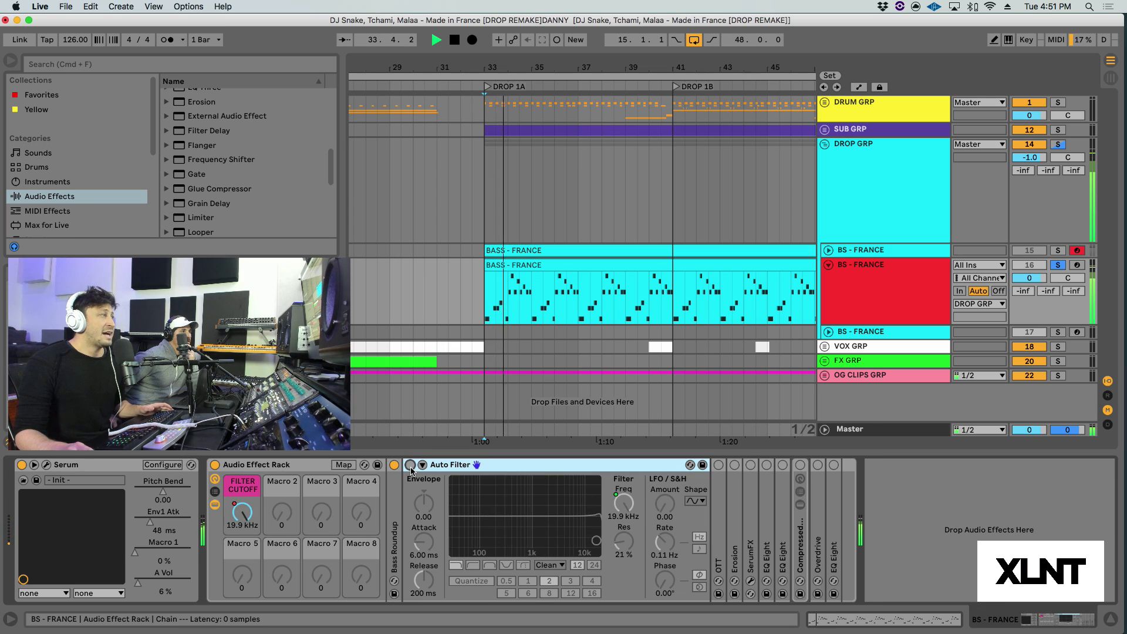
click(410, 465)
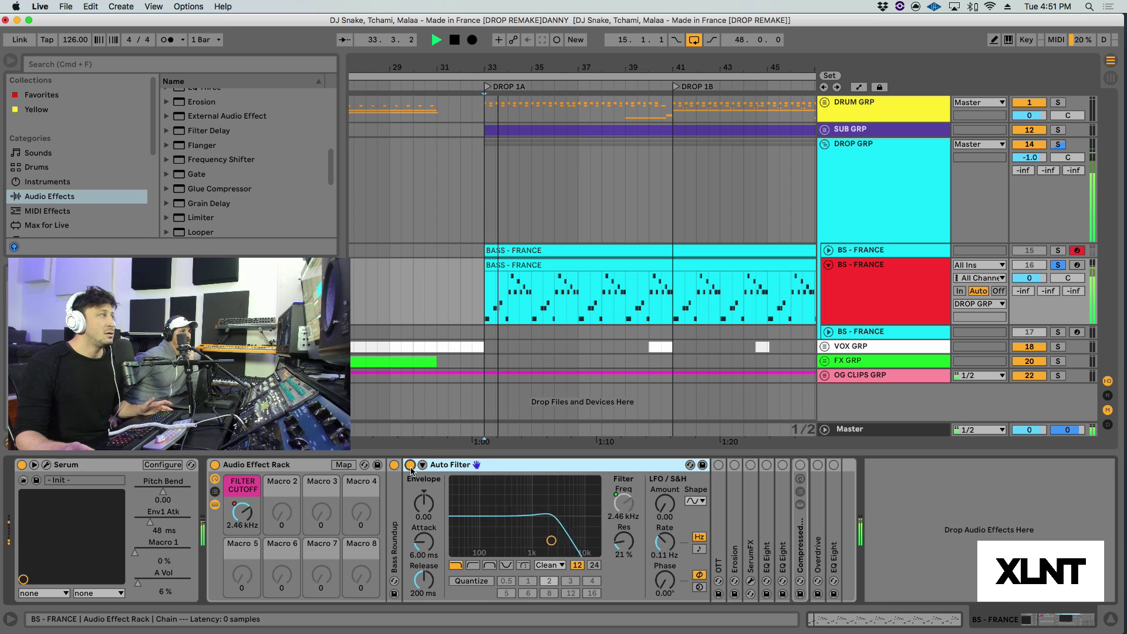
key(space)
click(624, 499)
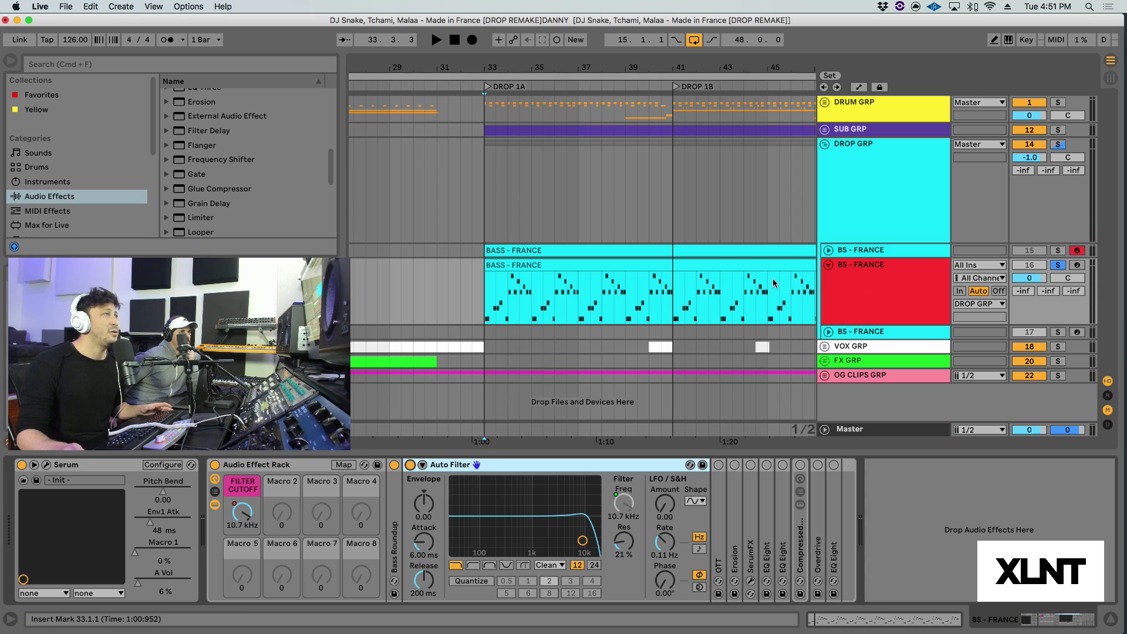
scroll(737, 286, right, 1)
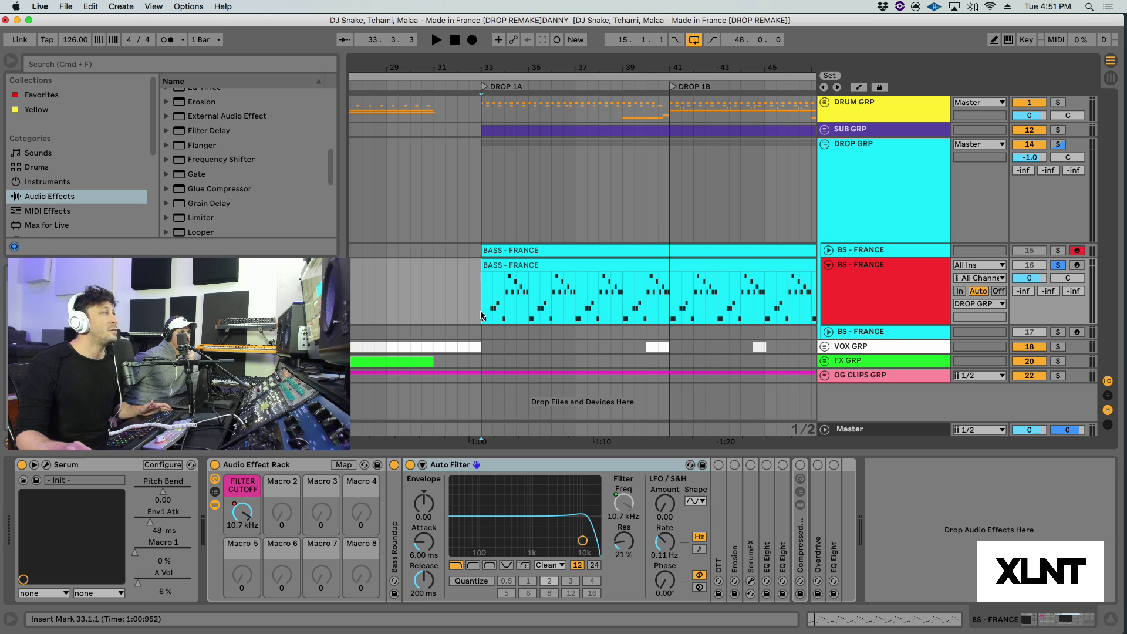
key(space)
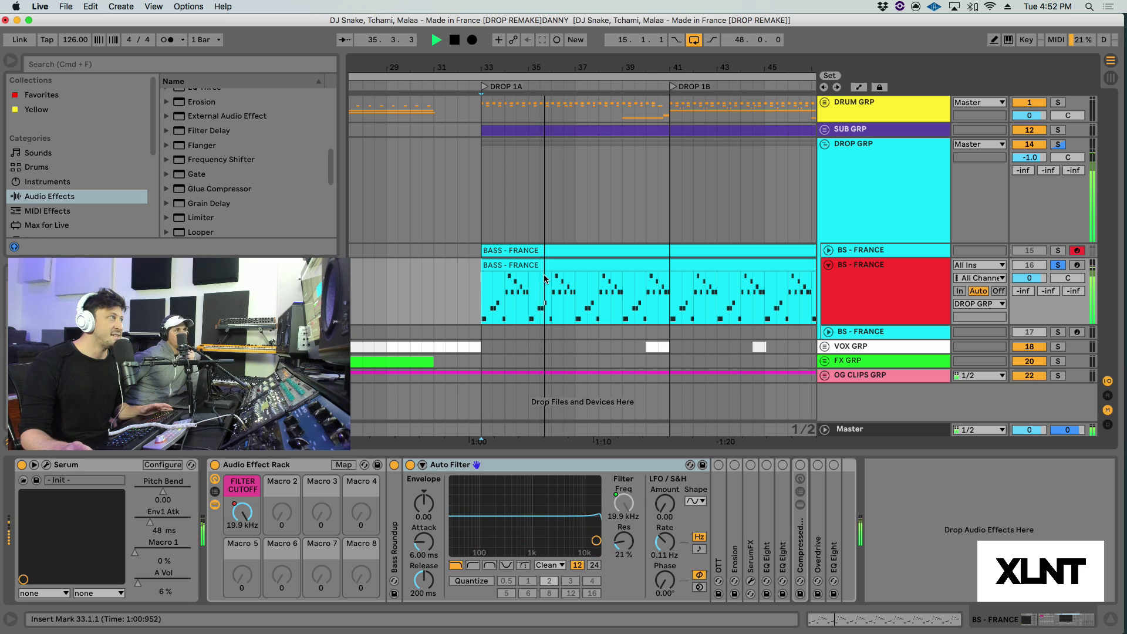
key(space)
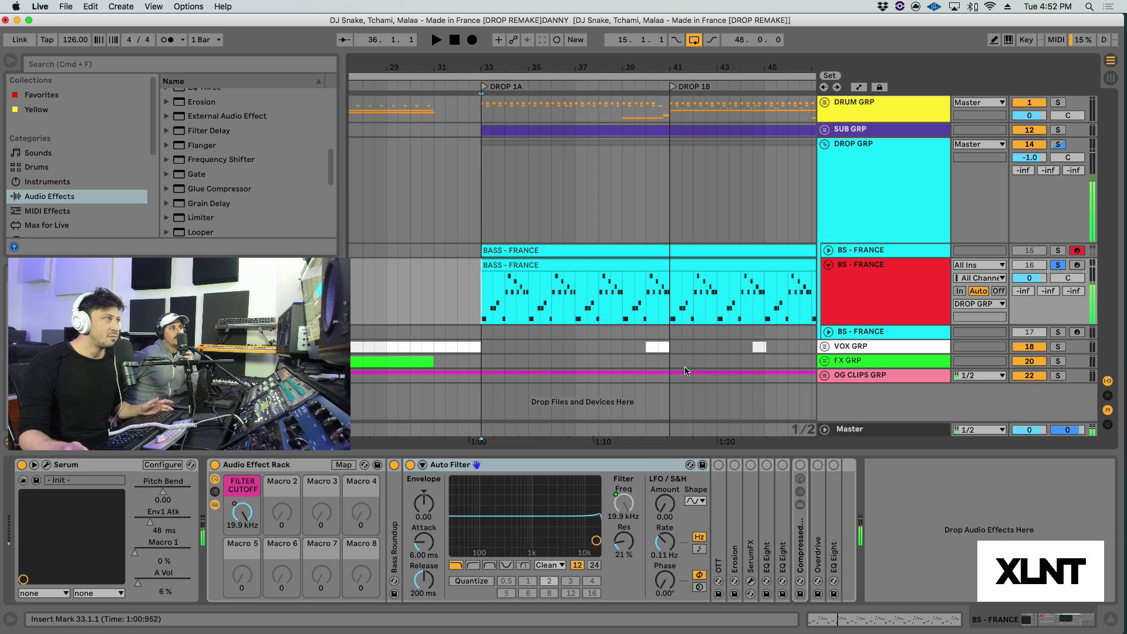
Step: Fold the Auto Filter, then unfold and enable OTT and play the soloed bass through it
double_click(522, 465)
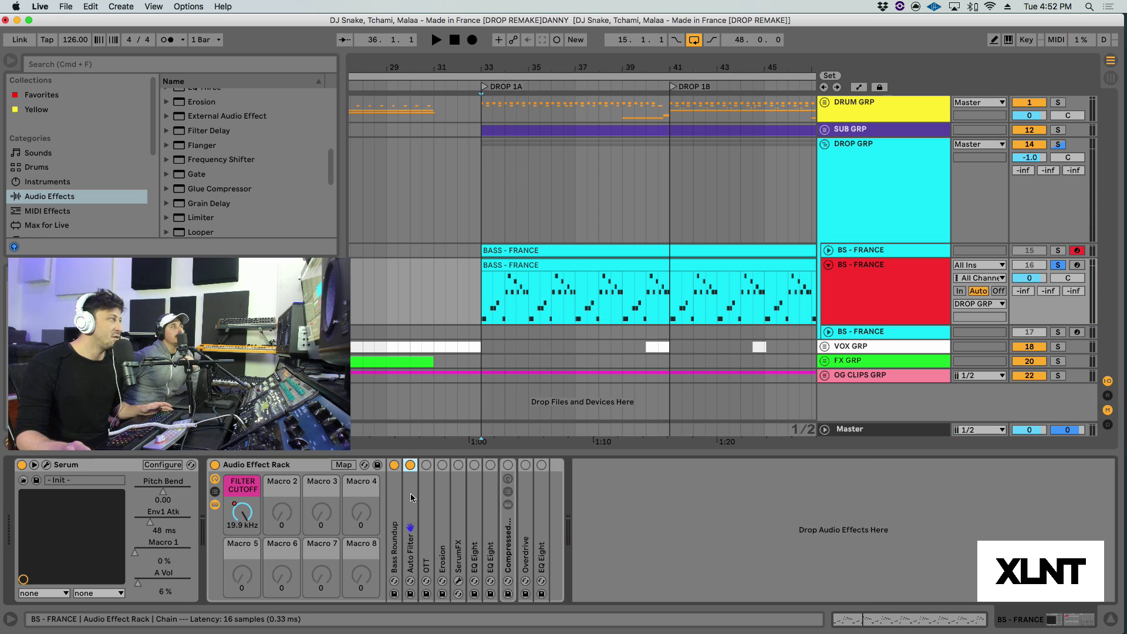
double_click(426, 505)
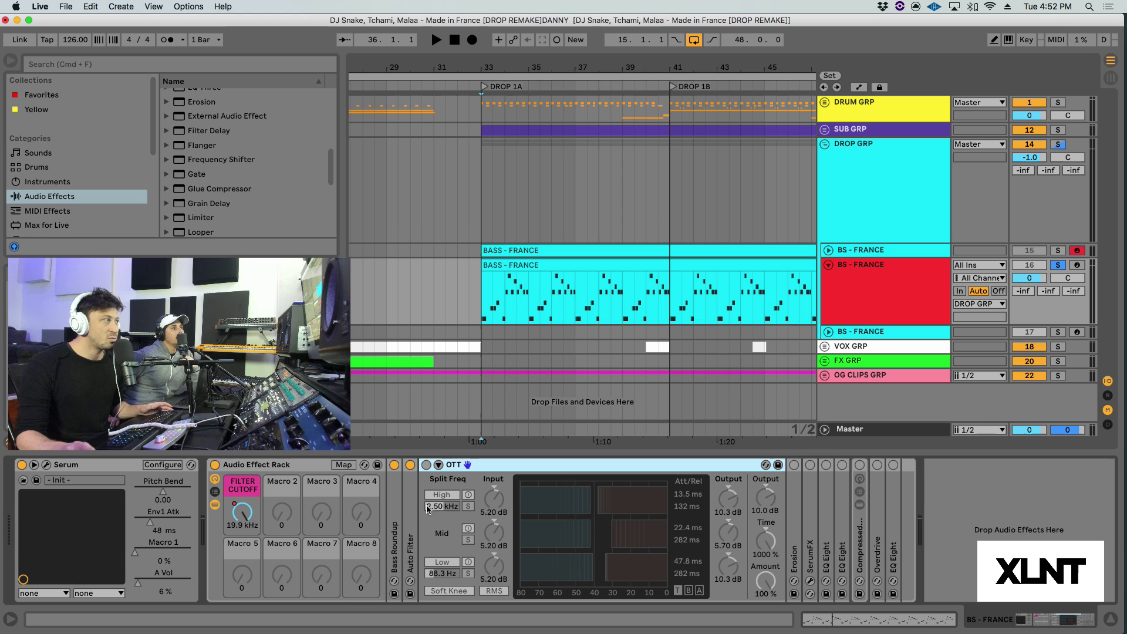
click(426, 465)
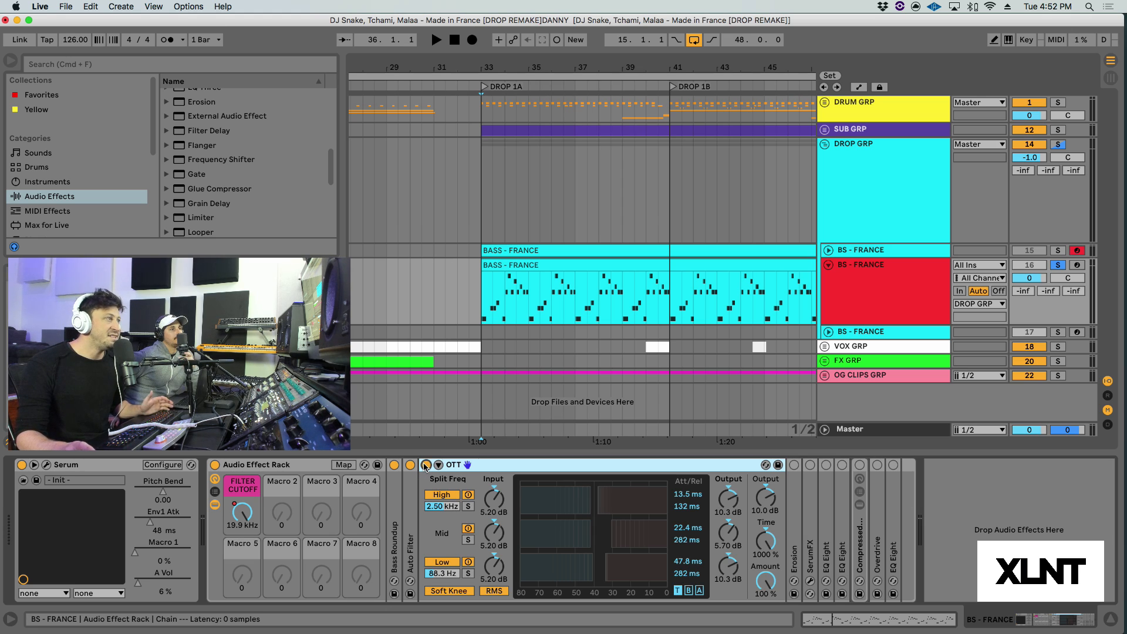
key(space)
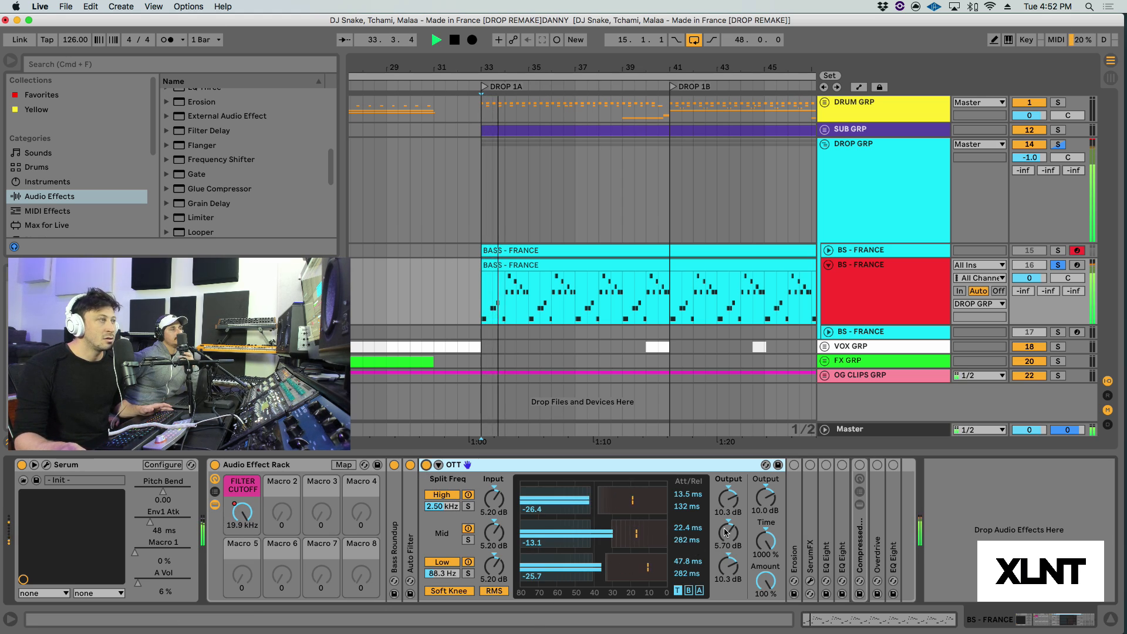
Step: Fold OTT, unfold and enable Erosion in the bass effect rack, and play the soloed bass through it
key(space)
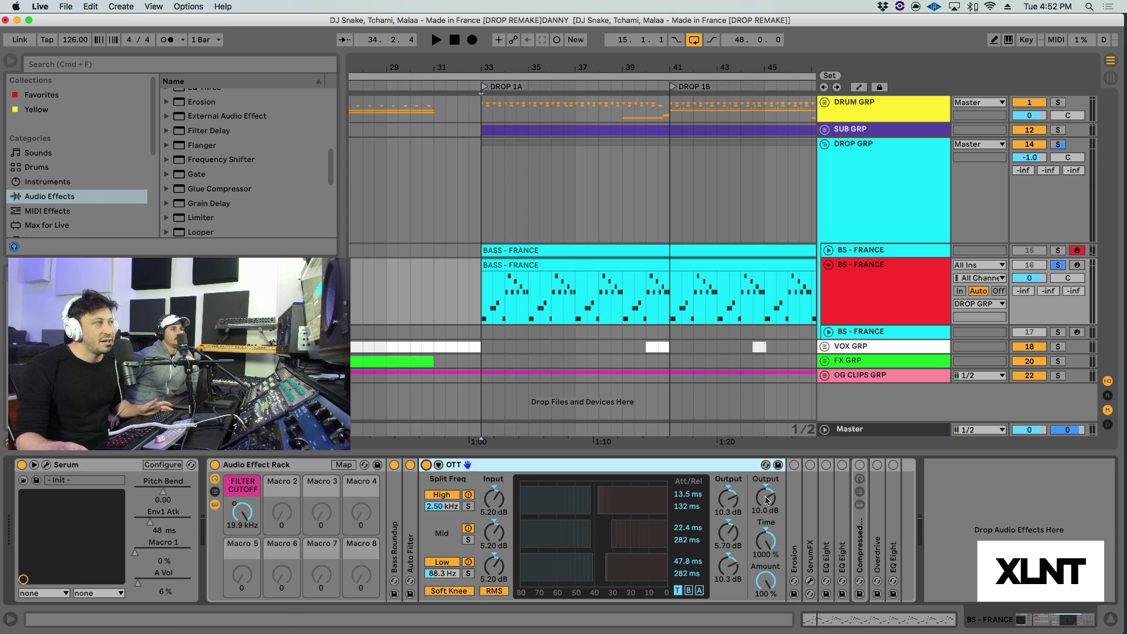
double_click(518, 466)
double_click(446, 524)
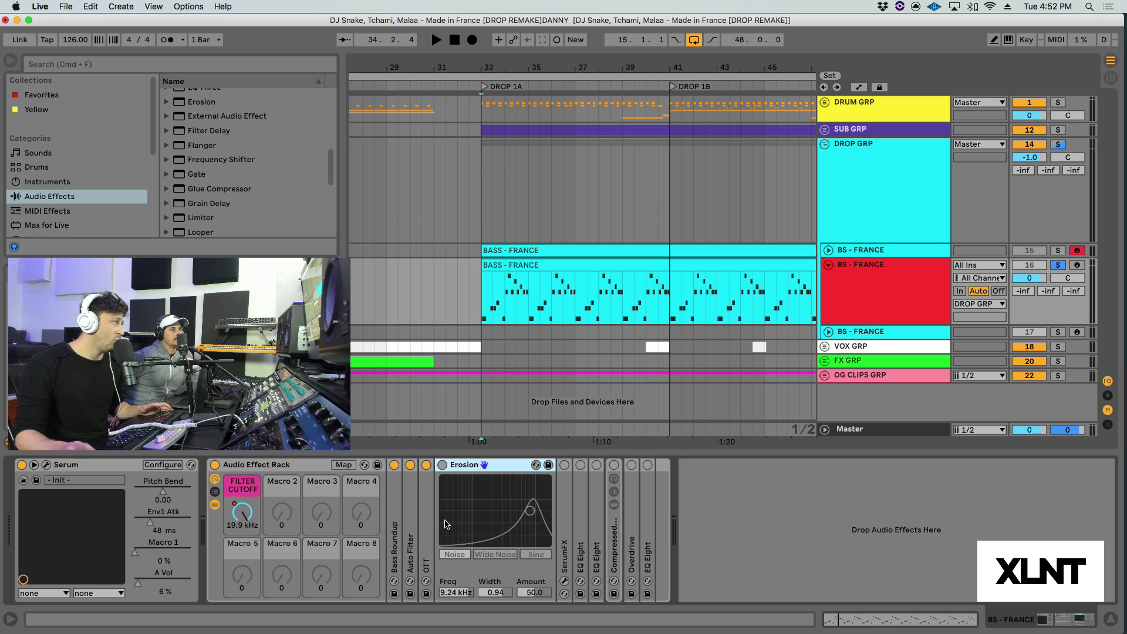
click(442, 465)
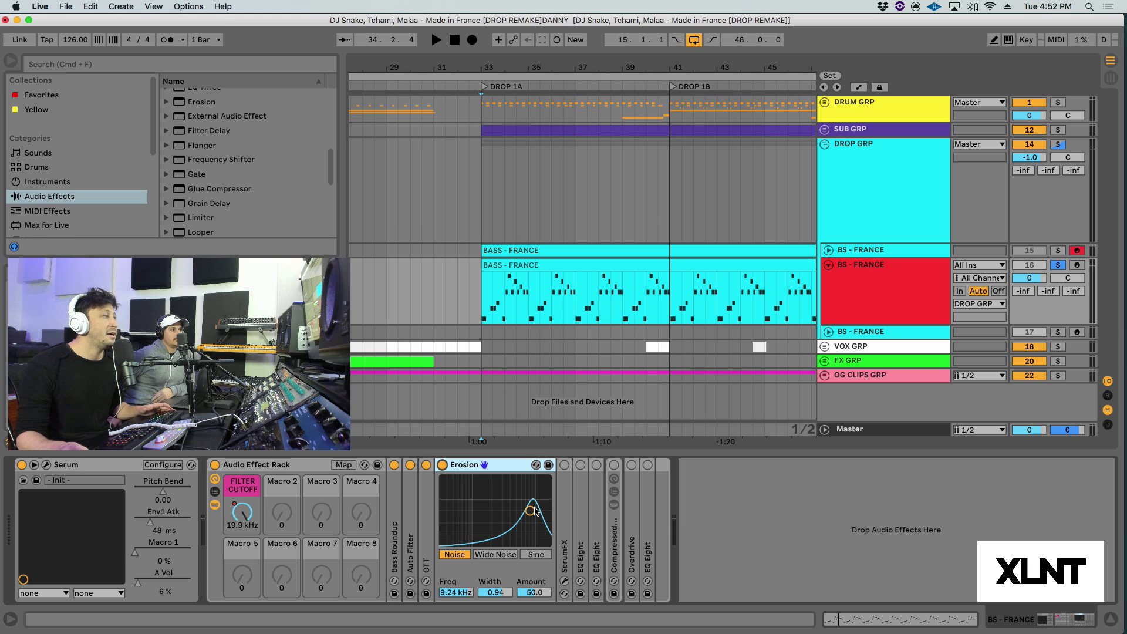
key(space)
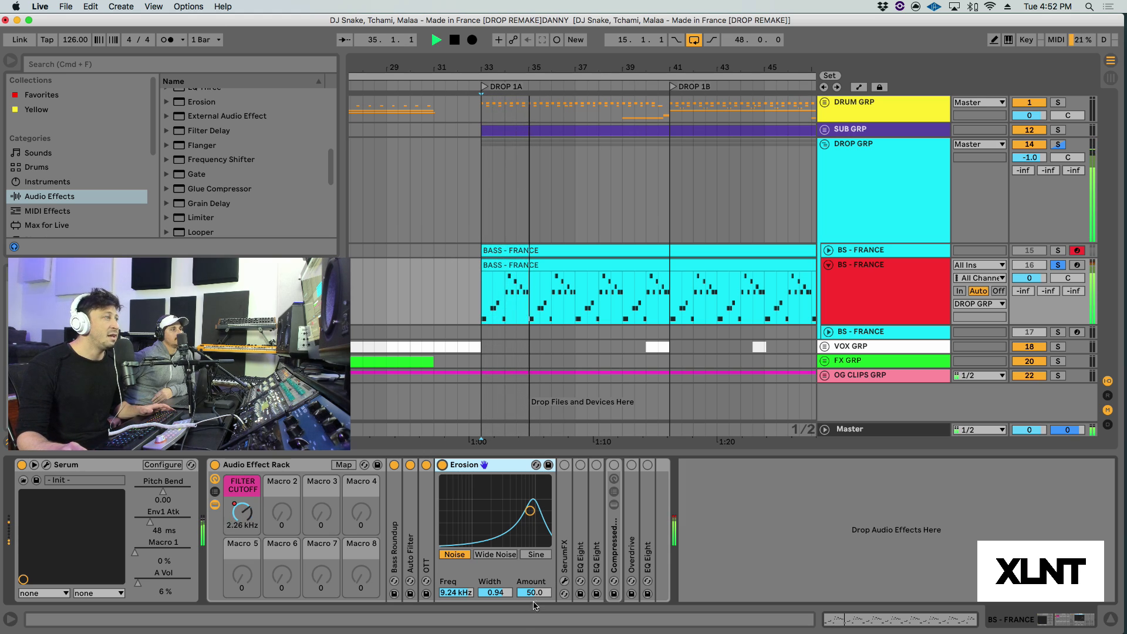
Step: Fold Erosion, unfold and enable SerumFX, and review its Hyper and Dimension settings in the plug-in window before closing it
double_click(499, 467)
key(space)
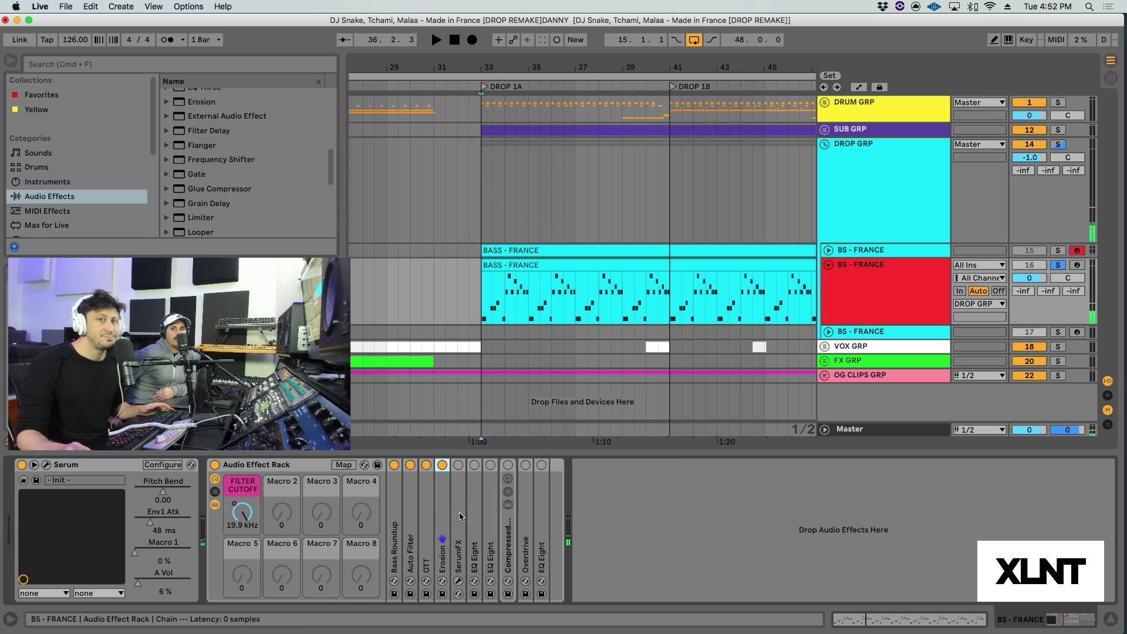
double_click(460, 516)
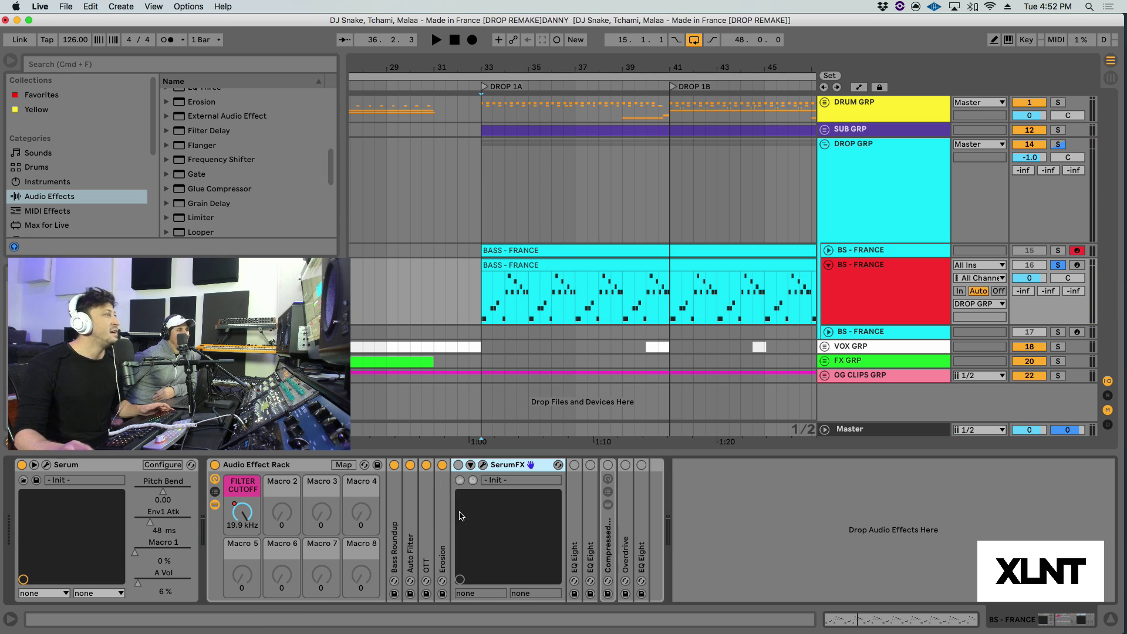
click(482, 464)
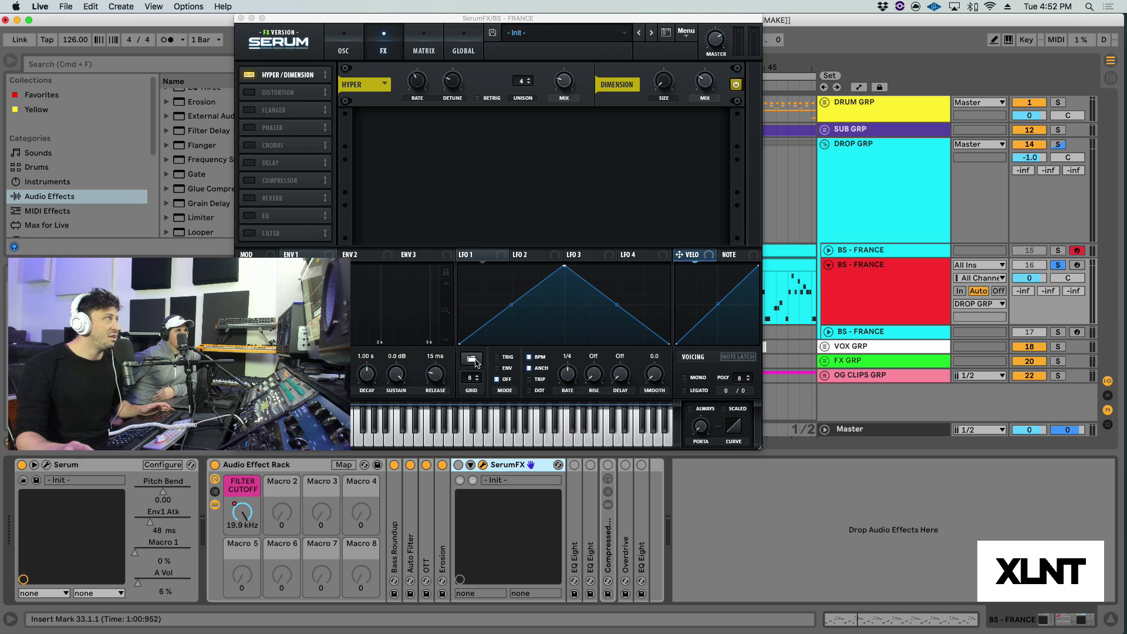
click(710, 82)
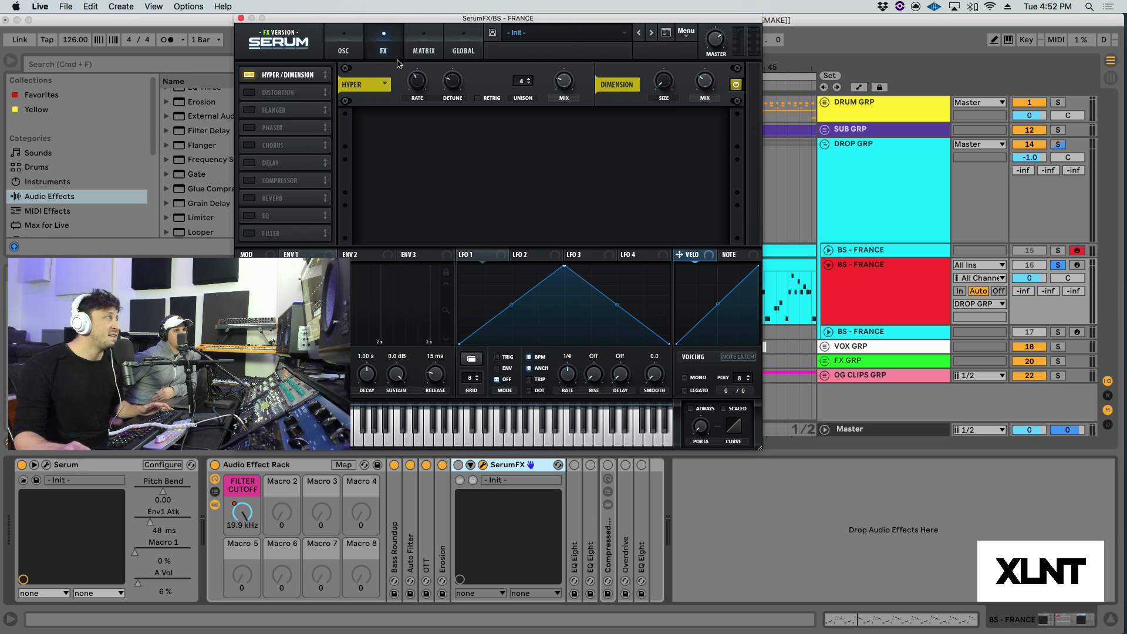
mouse_move(416, 79)
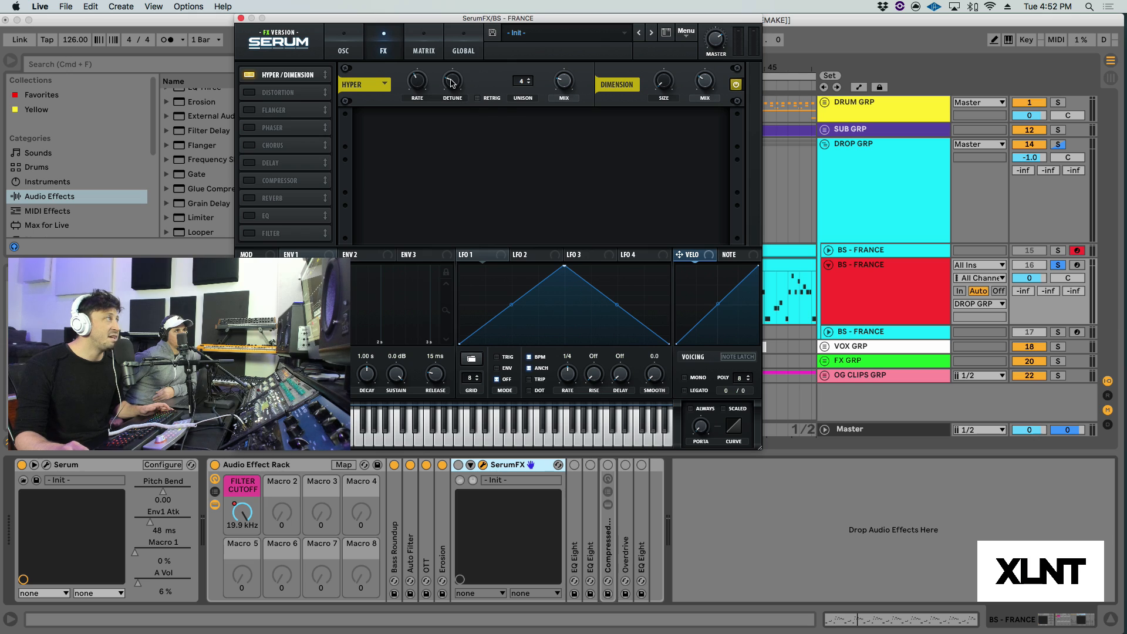
mouse_move(559, 81)
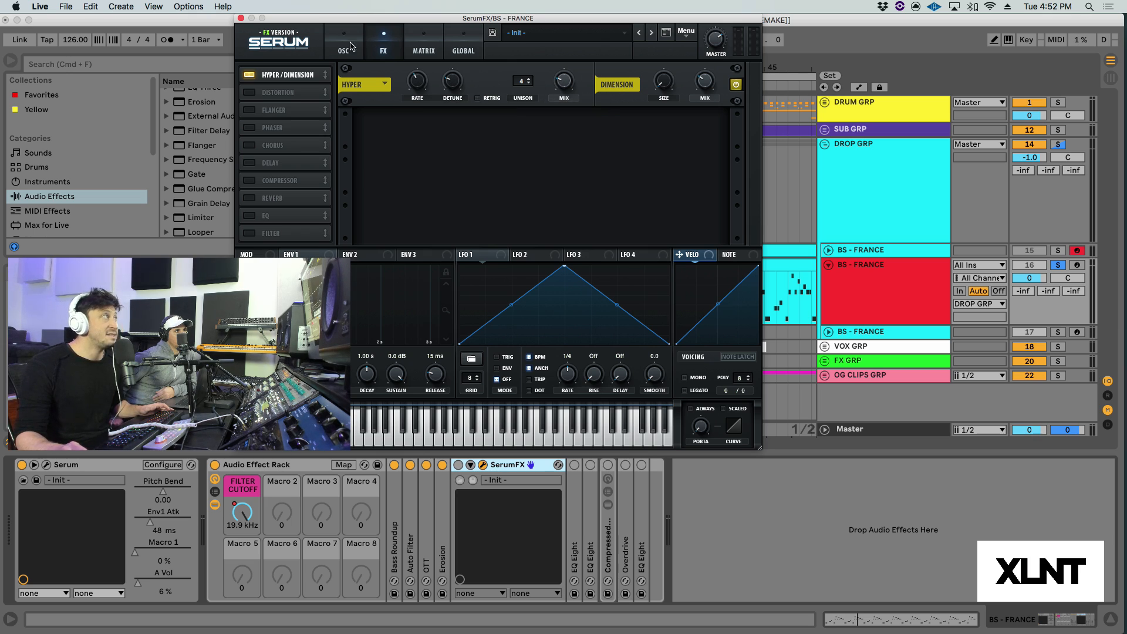
drag(283, 20, 354, 33)
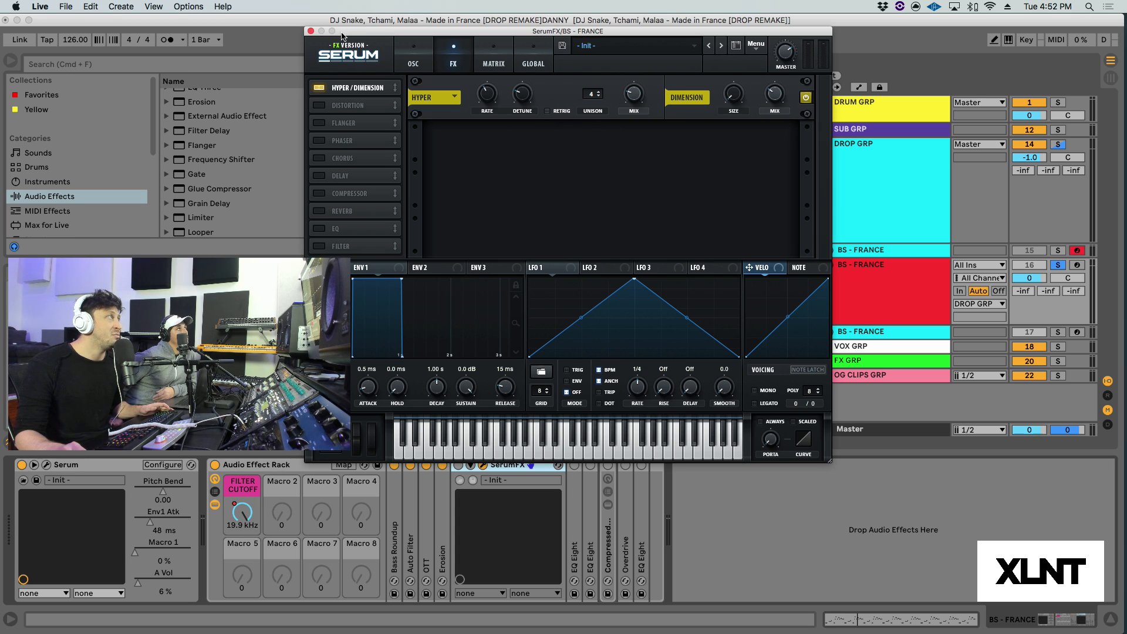
drag(342, 36, 354, 34)
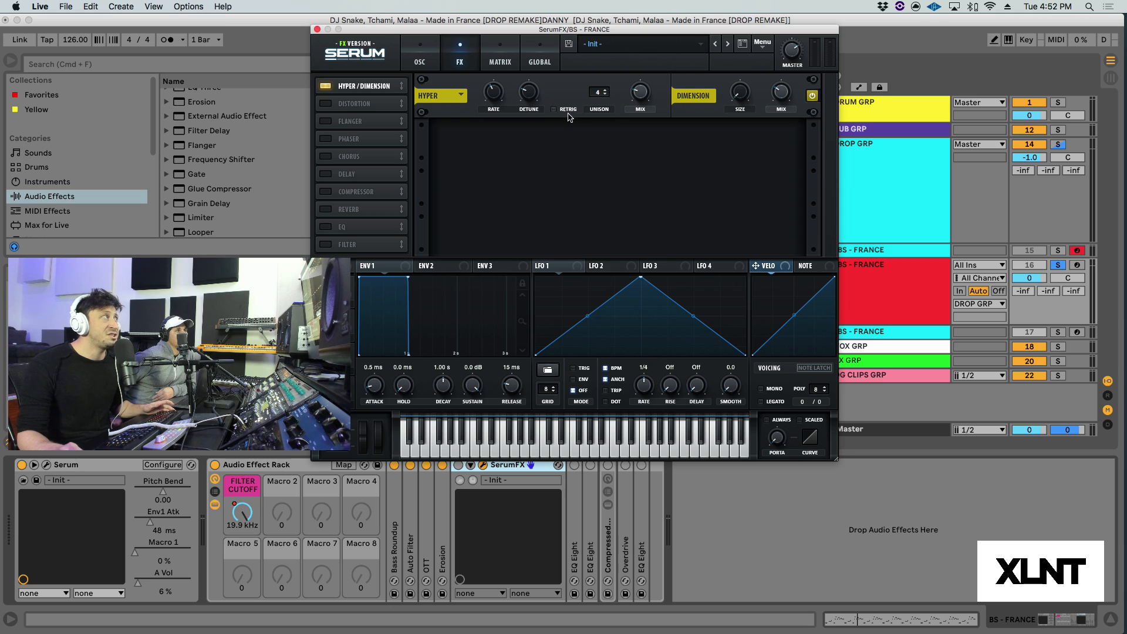
click(317, 30)
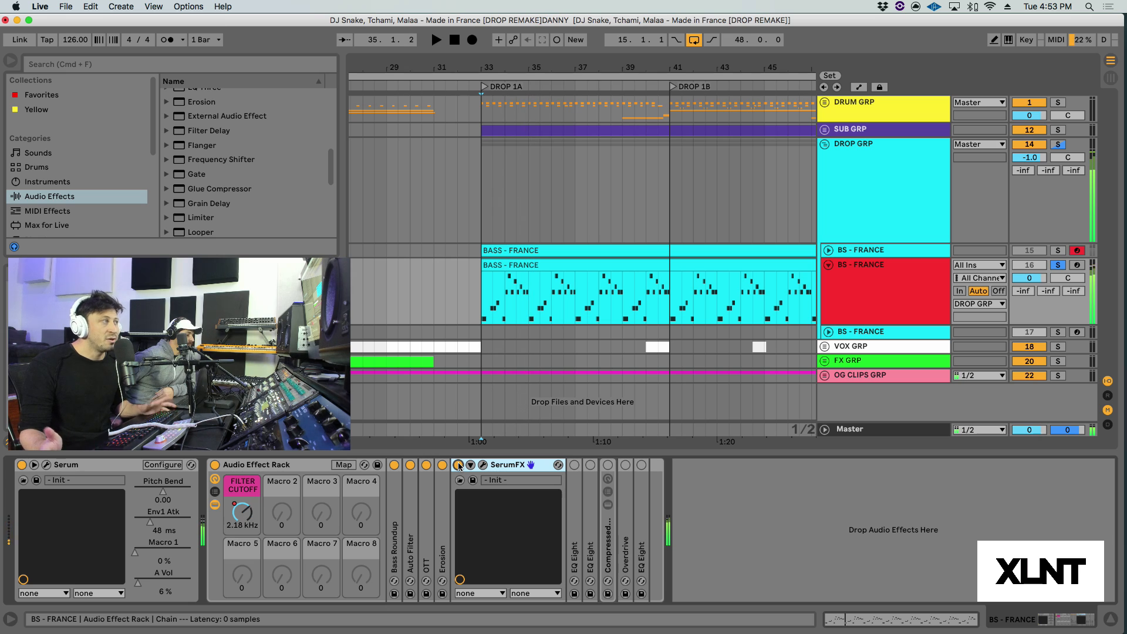
Step: Fold SerumFX, unfold and enable the first EQ Eight, select its low boost band, and play the bass from 33.3.1
double_click(498, 466)
double_click(480, 517)
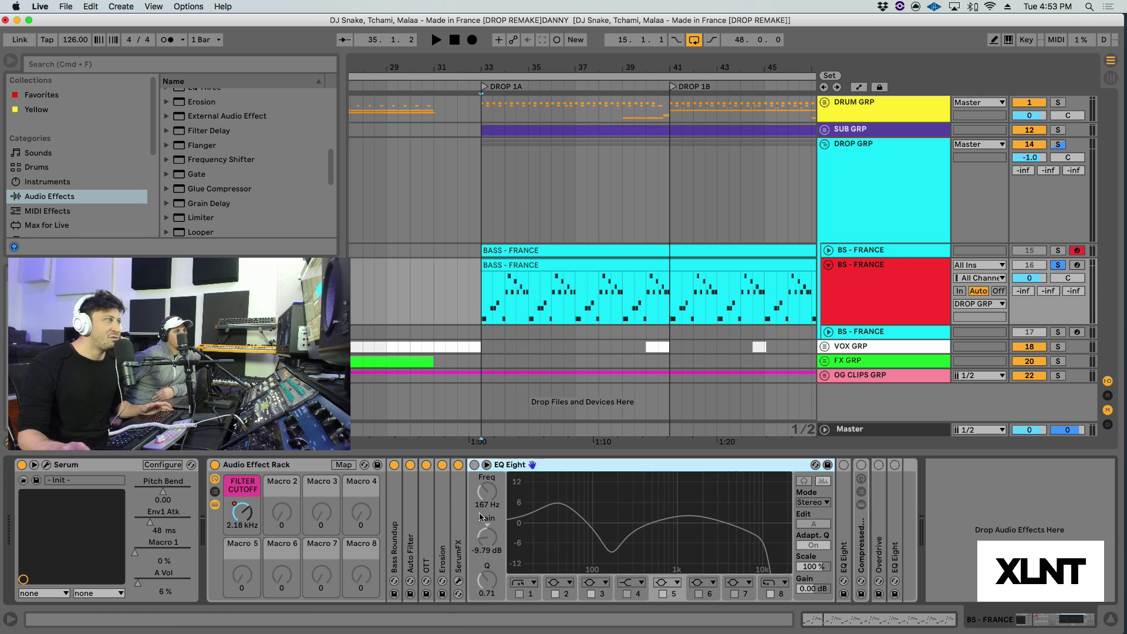
click(562, 503)
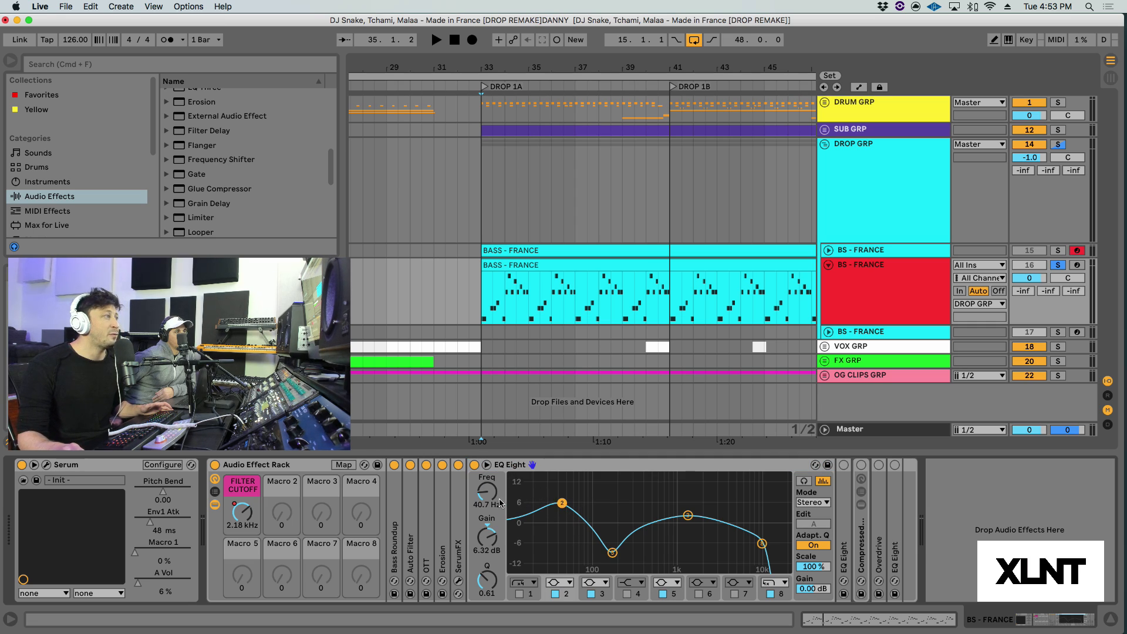
click(492, 308)
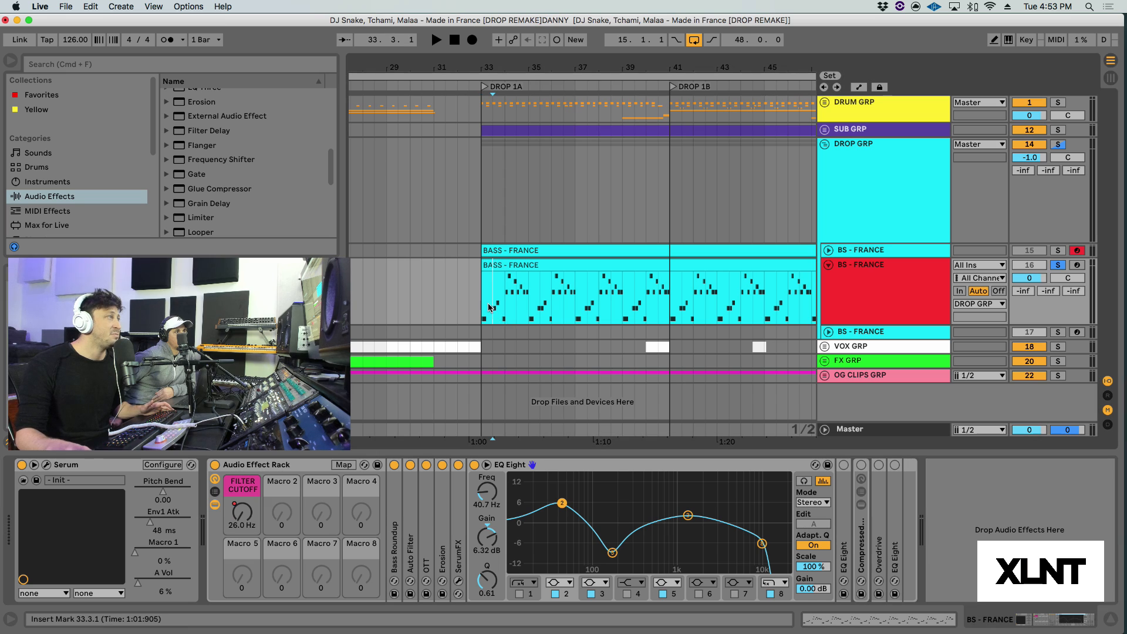
key(space)
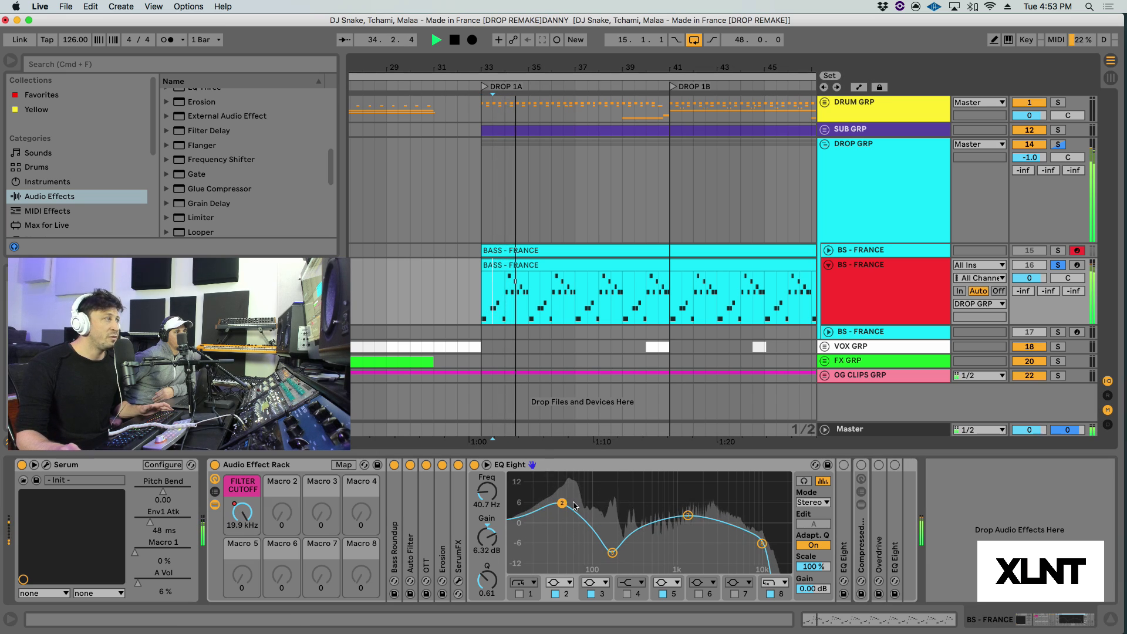
Step: Examine the first EQ Eight's low-mid dip, broad upper-mid boost and high-cut bands, and audition the soloed bass again
click(612, 552)
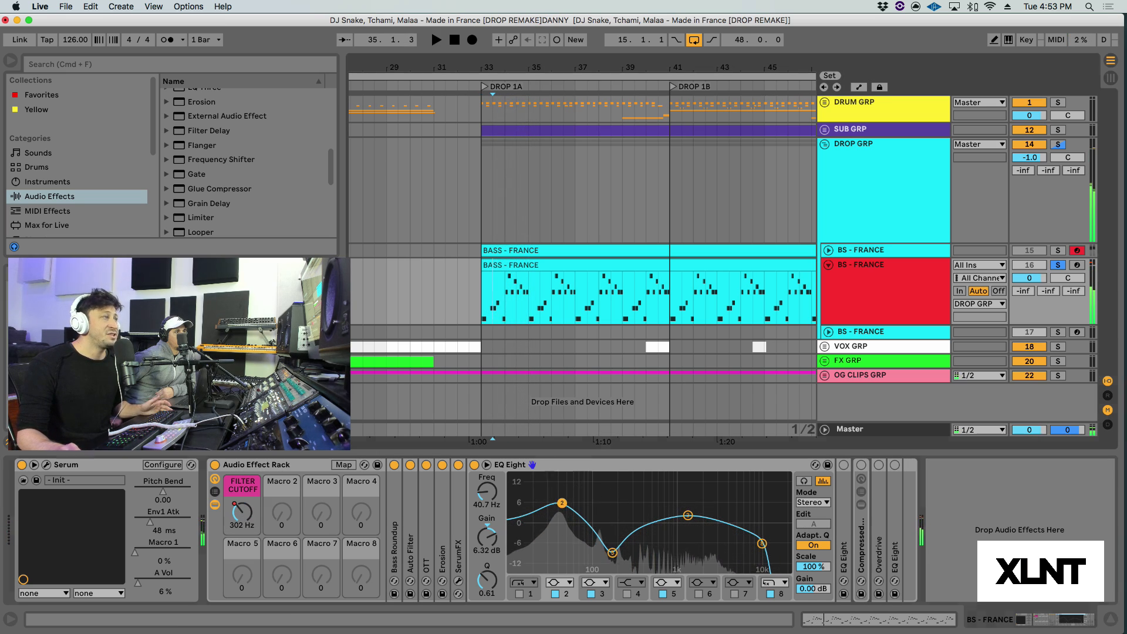
key(space)
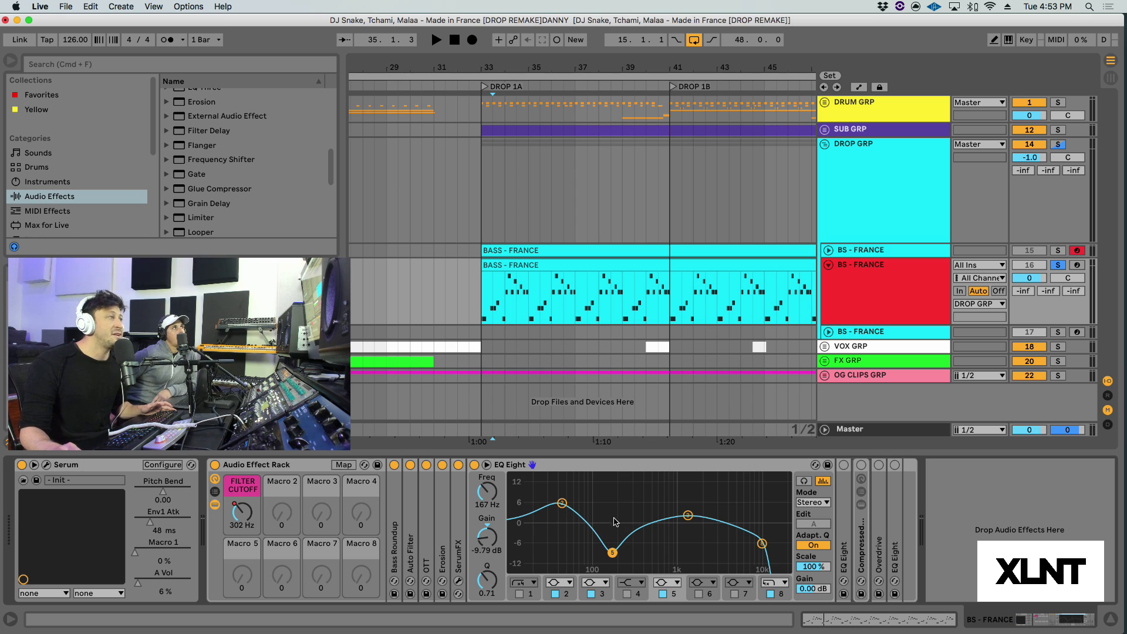
click(688, 516)
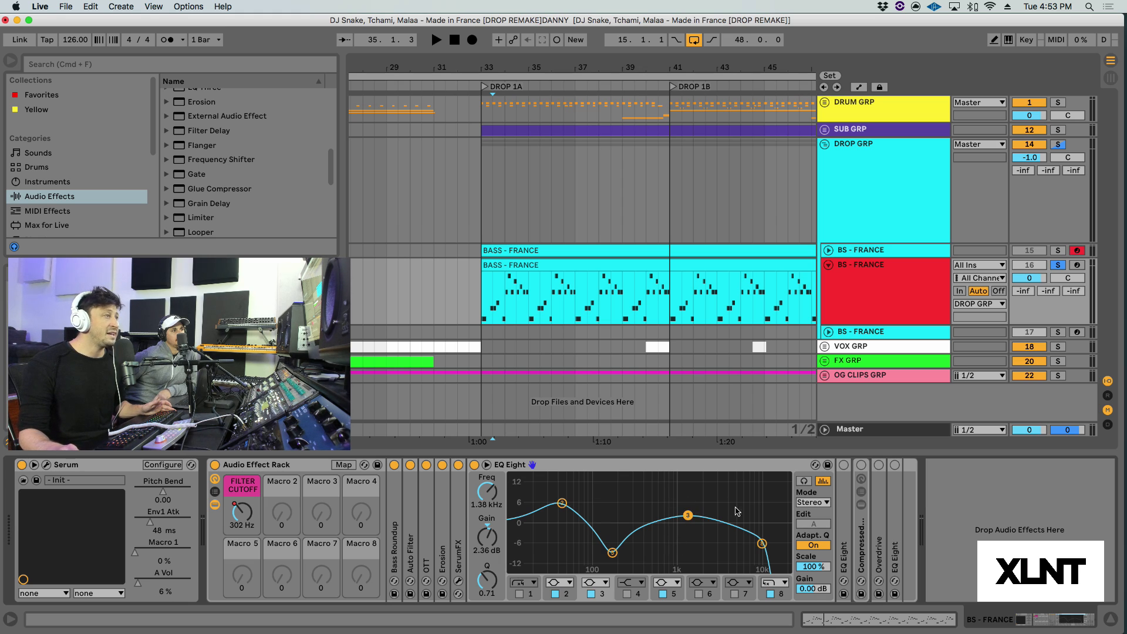
click(762, 544)
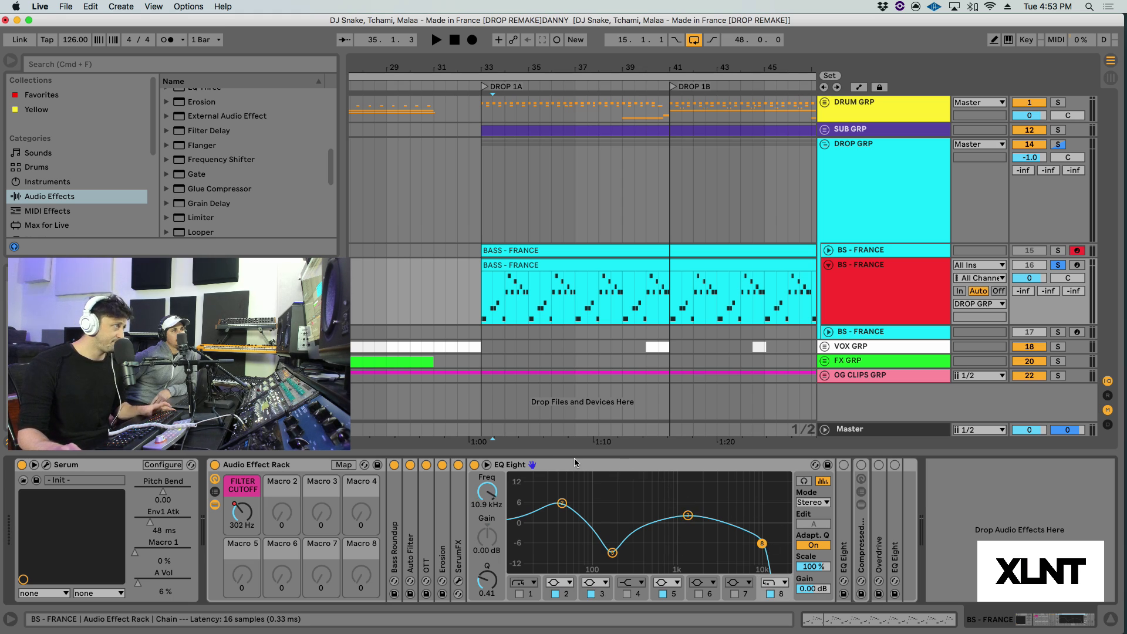
key(space)
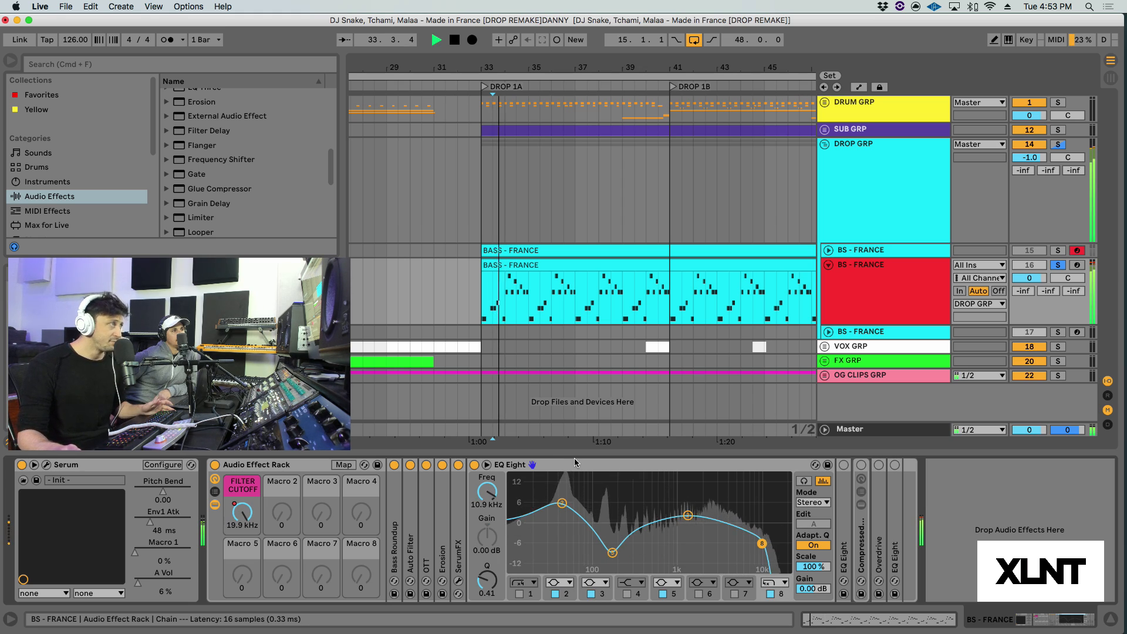
Step: Fold the first EQ Eight, unfold the second one and enable it while the soloed bass plays, ending with playback stopped
click(728, 466)
double_click(727, 466)
double_click(491, 493)
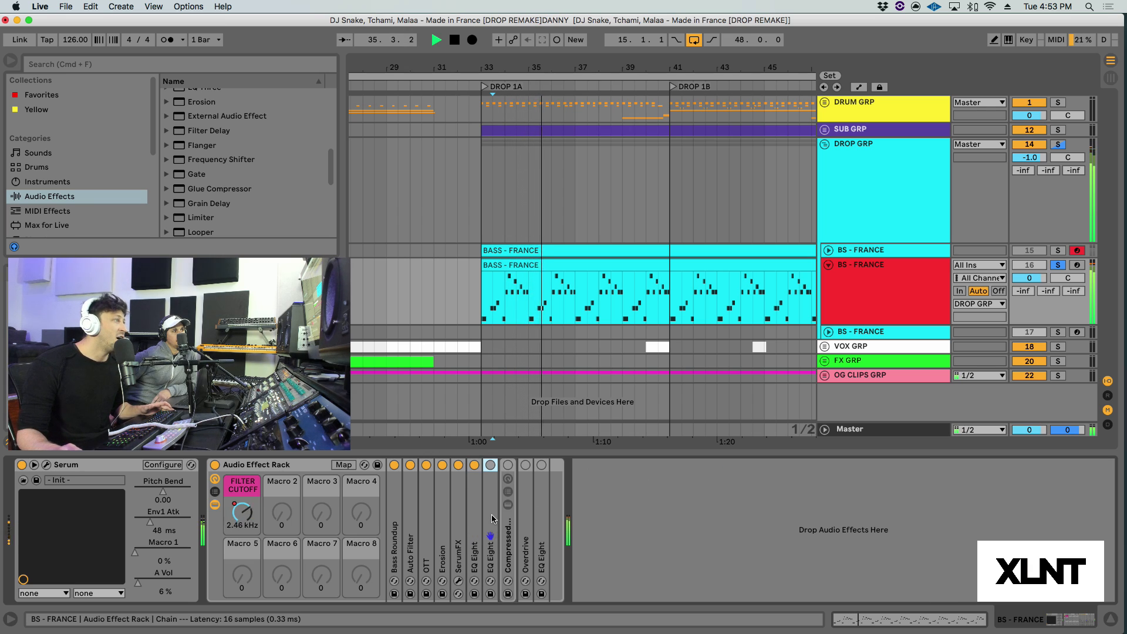
key(0)
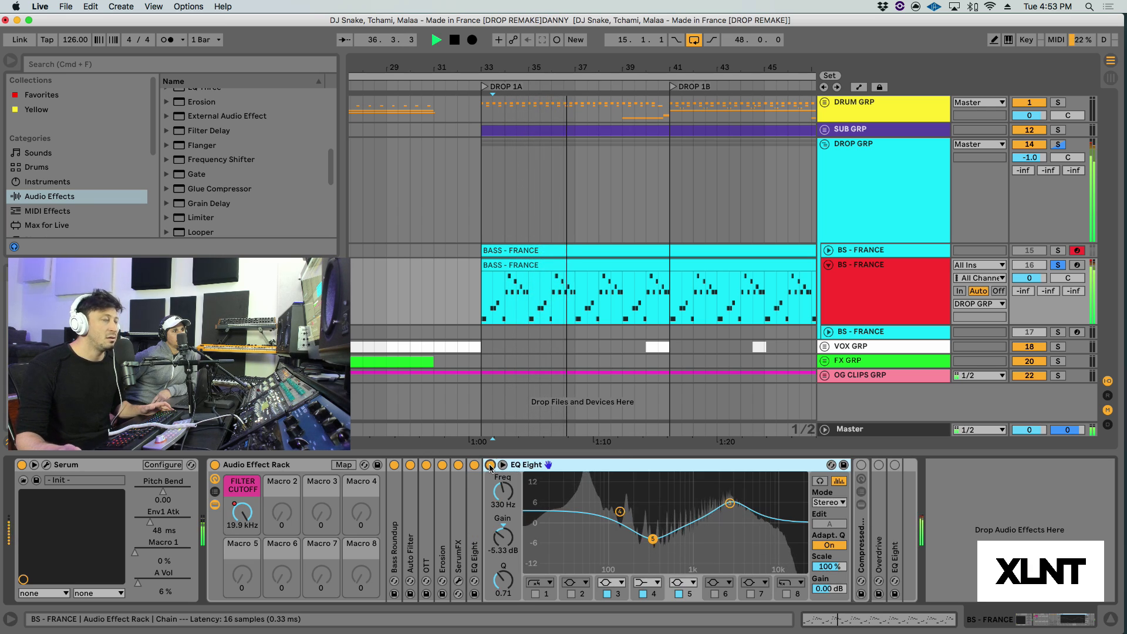
key(space)
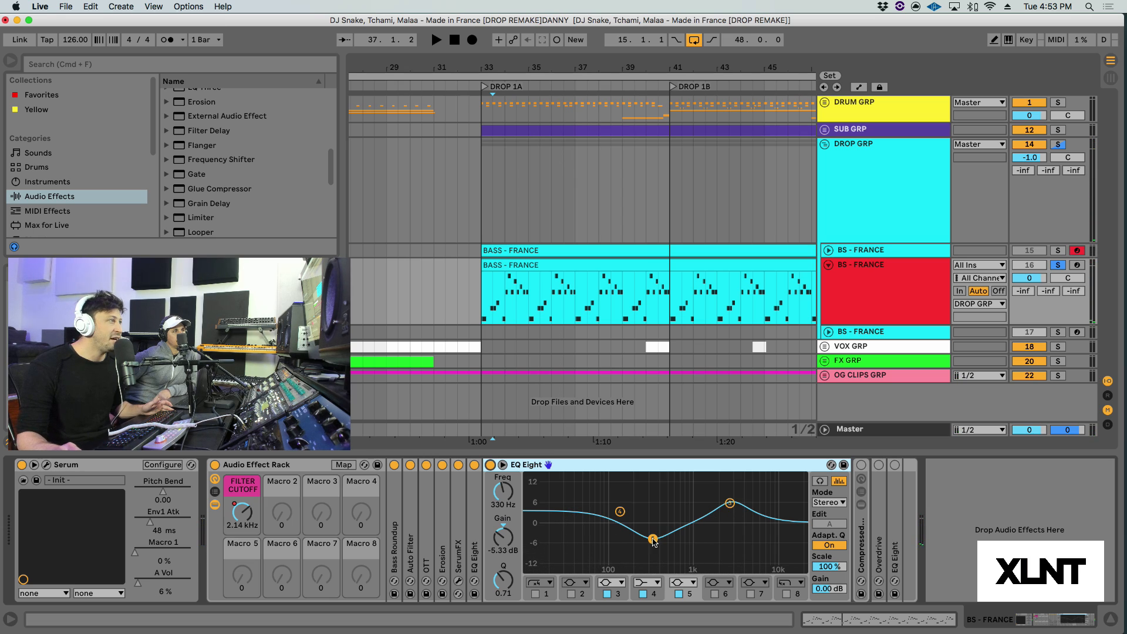
Step: Examine the second EQ Eight's mid dip and low shelf bands and briefly replay the soloed bass
click(652, 539)
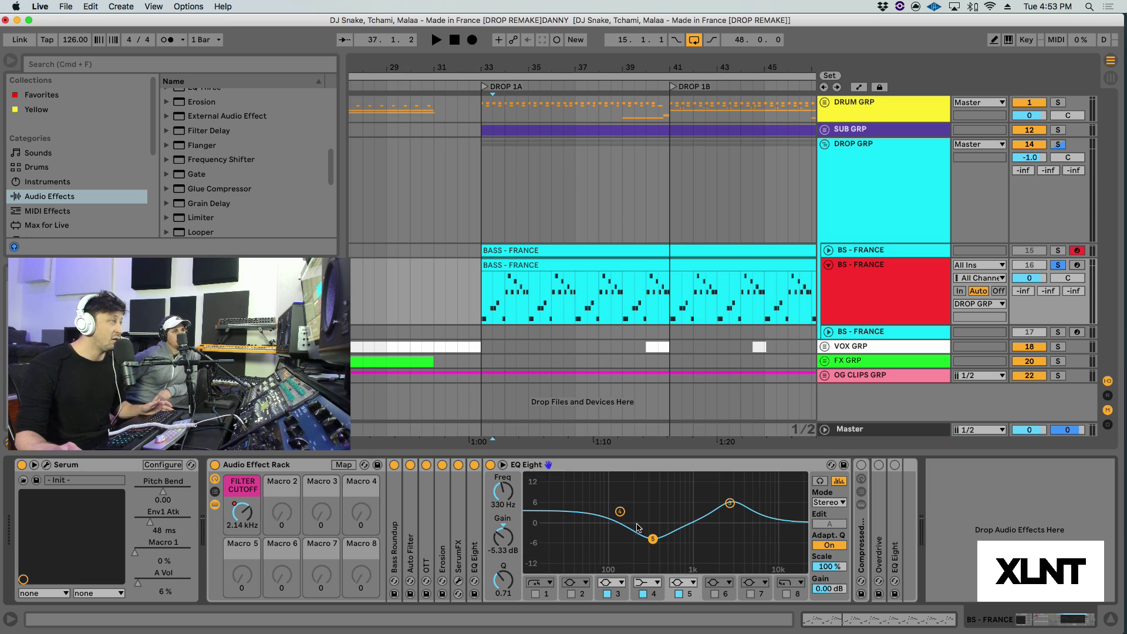
click(619, 511)
key(space)
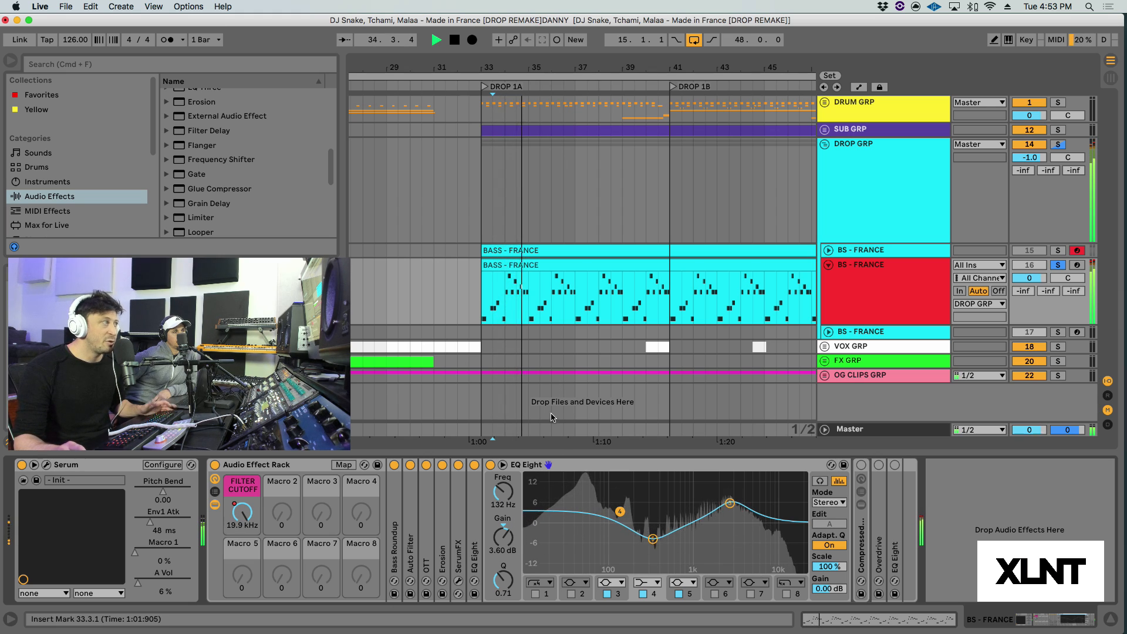
key(space)
Step: Fold the second EQ Eight, unfold Compressed Room Reverb and its Room device, and audition the bass with the reverb rack bypassed
double_click(587, 464)
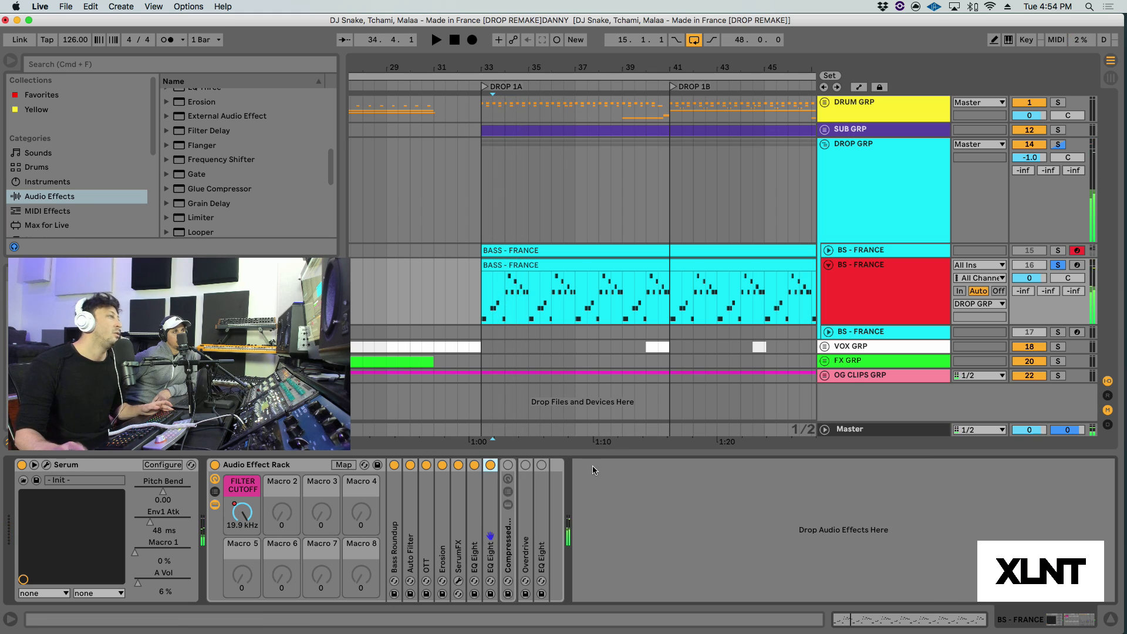
double_click(504, 530)
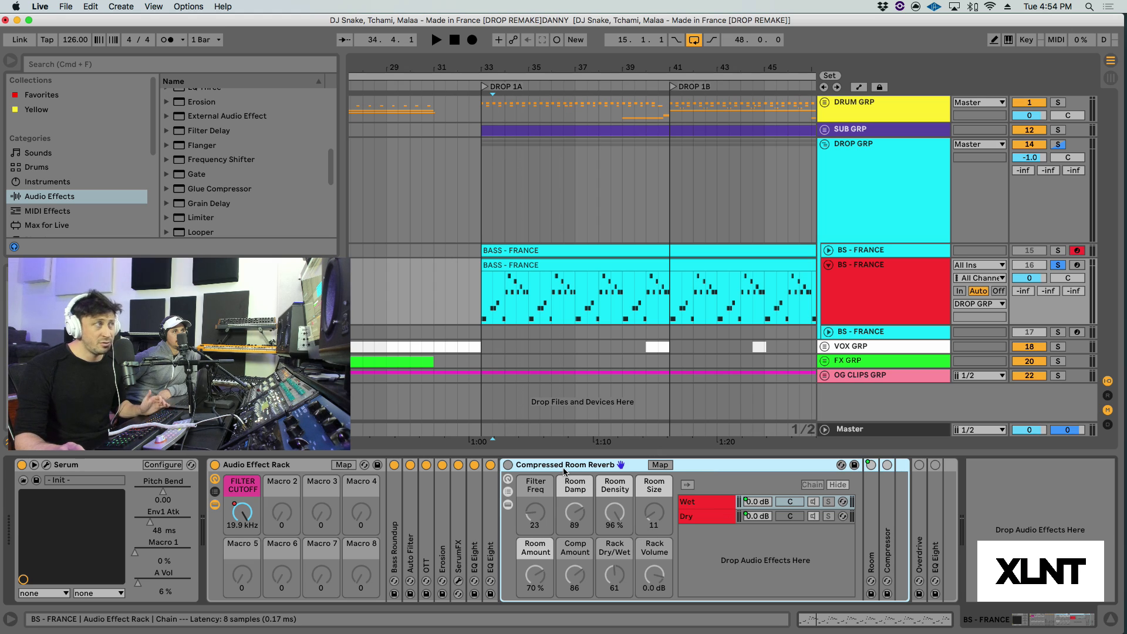
key(space)
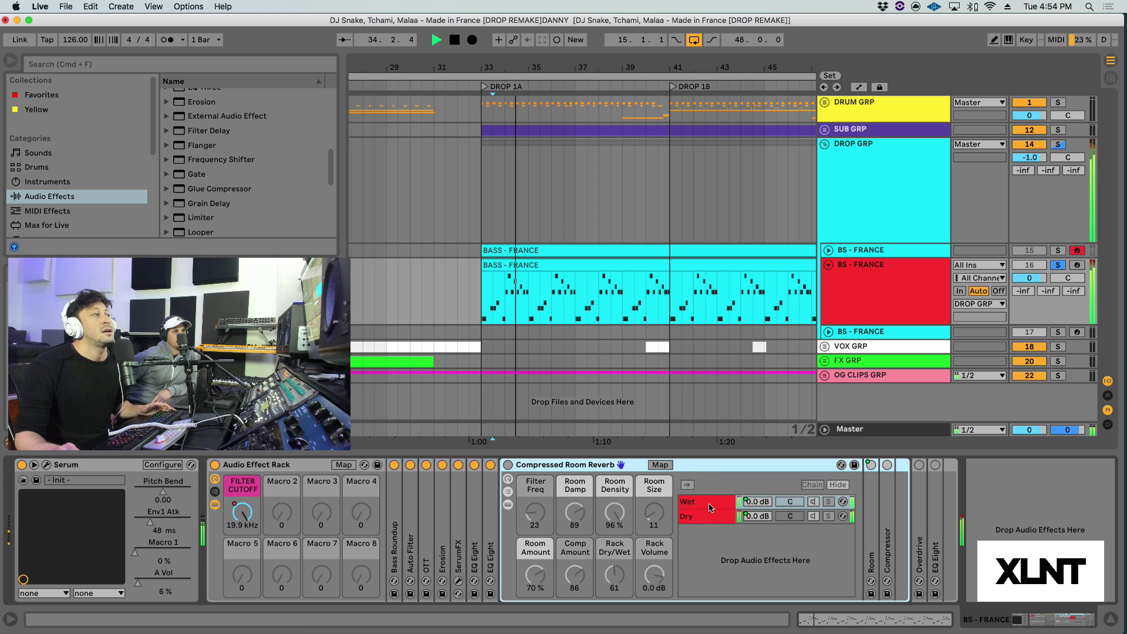
key(space)
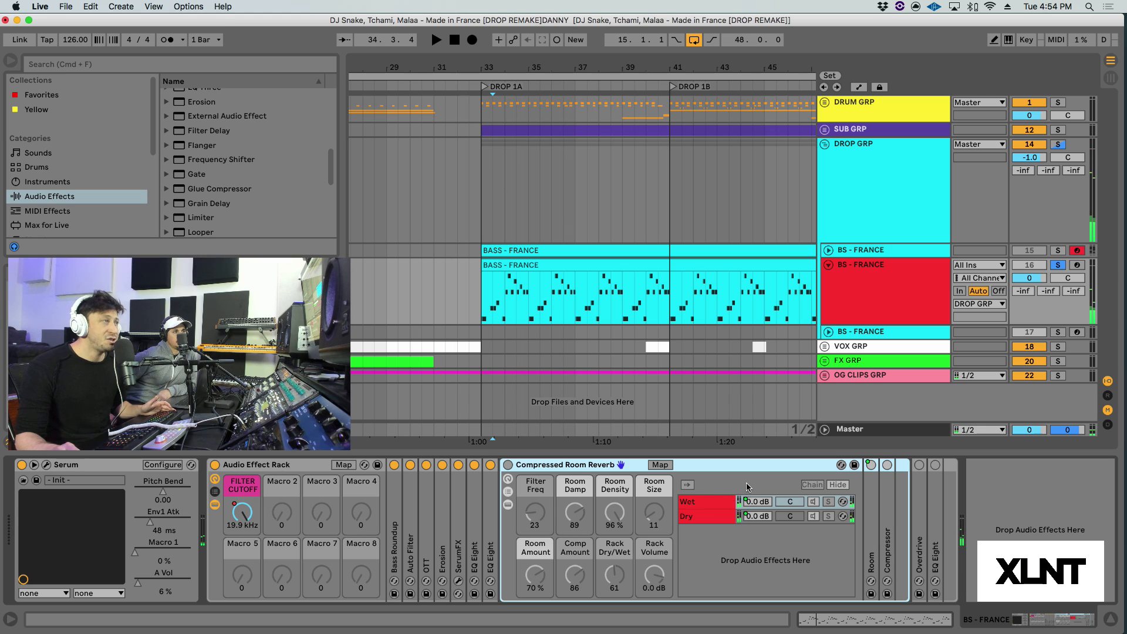
double_click(874, 519)
key(space)
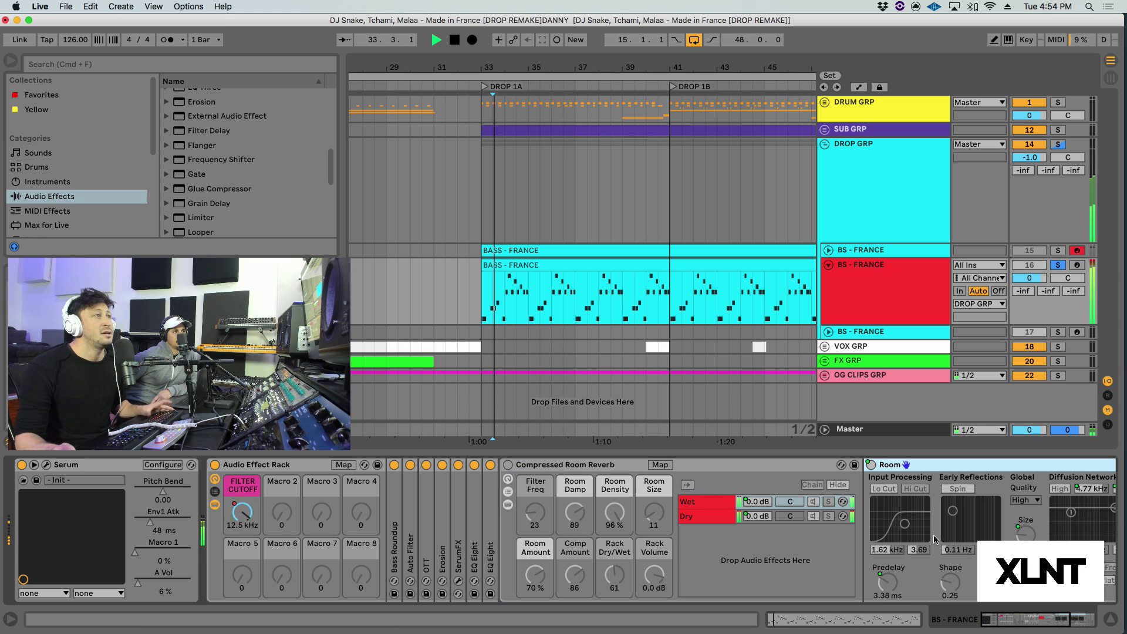
Step: Fold the Compressed Room Reverb rack, enable it, and play the soloed bass through the reverb
double_click(577, 466)
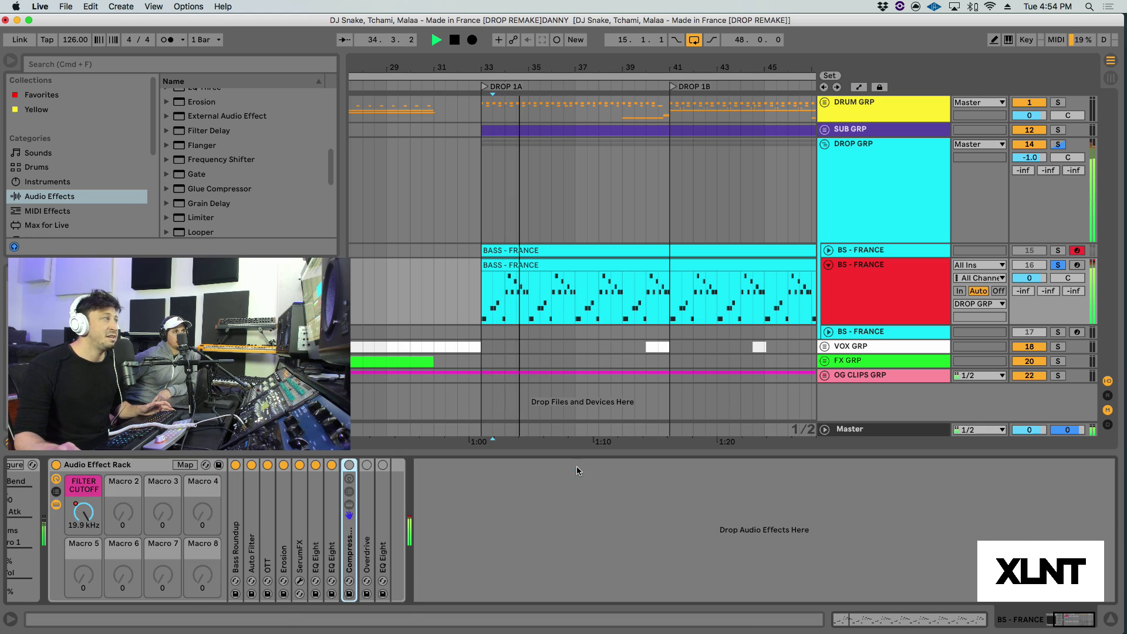
key(space)
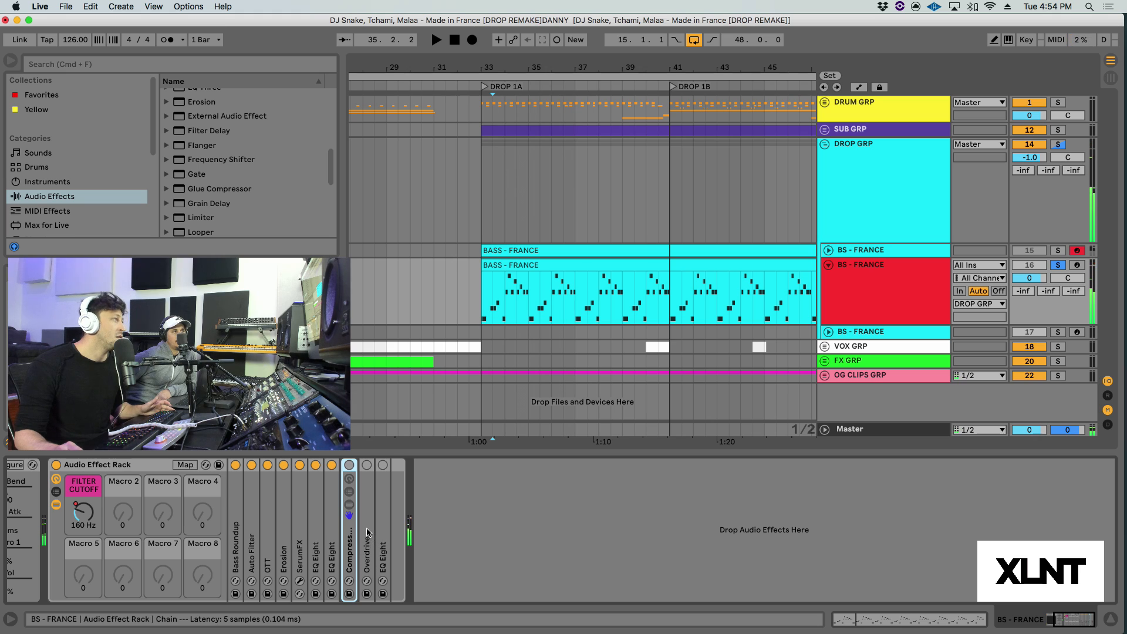
click(349, 465)
key(space)
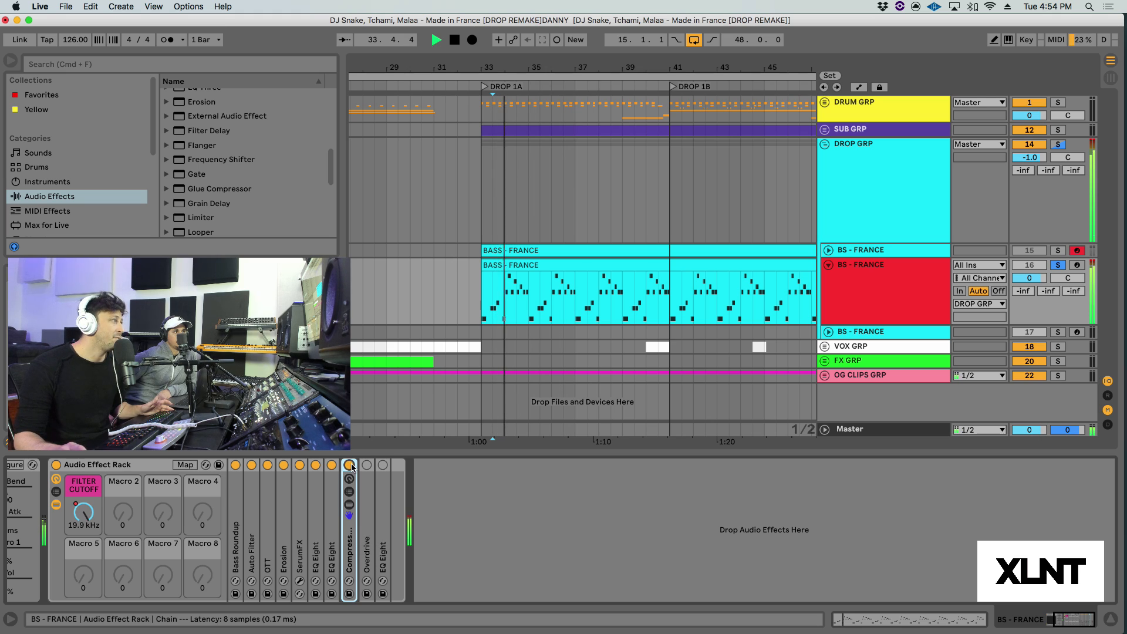
Step: Recheck and fold the Compressed Room Reverb rack, unfold and enable Overdrive, and audition the soloed bass through it
double_click(348, 541)
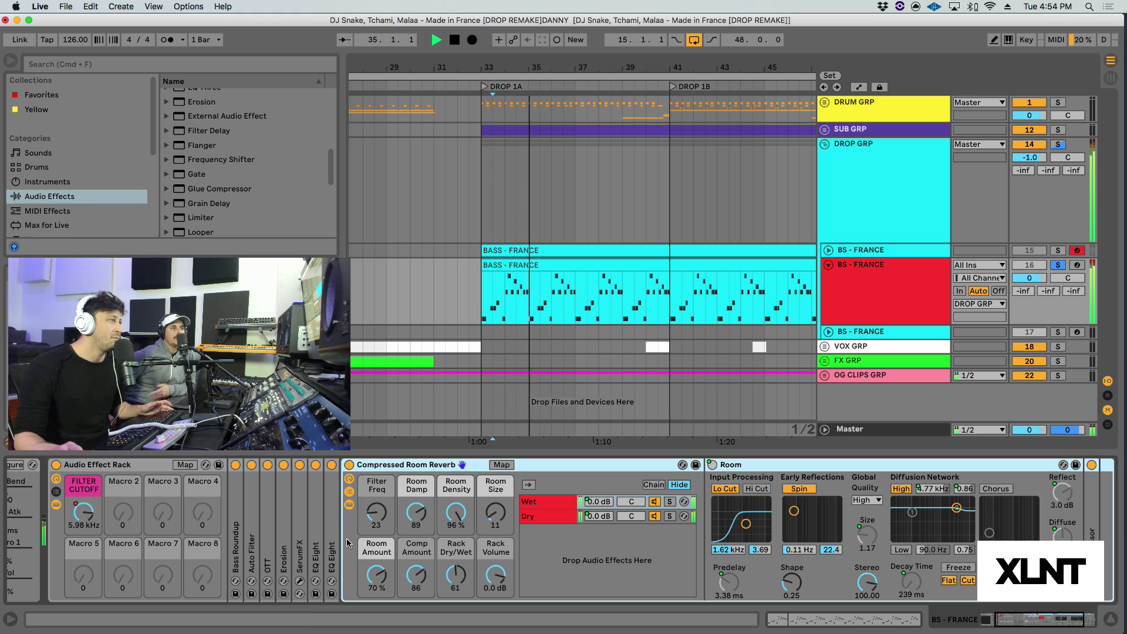
double_click(377, 464)
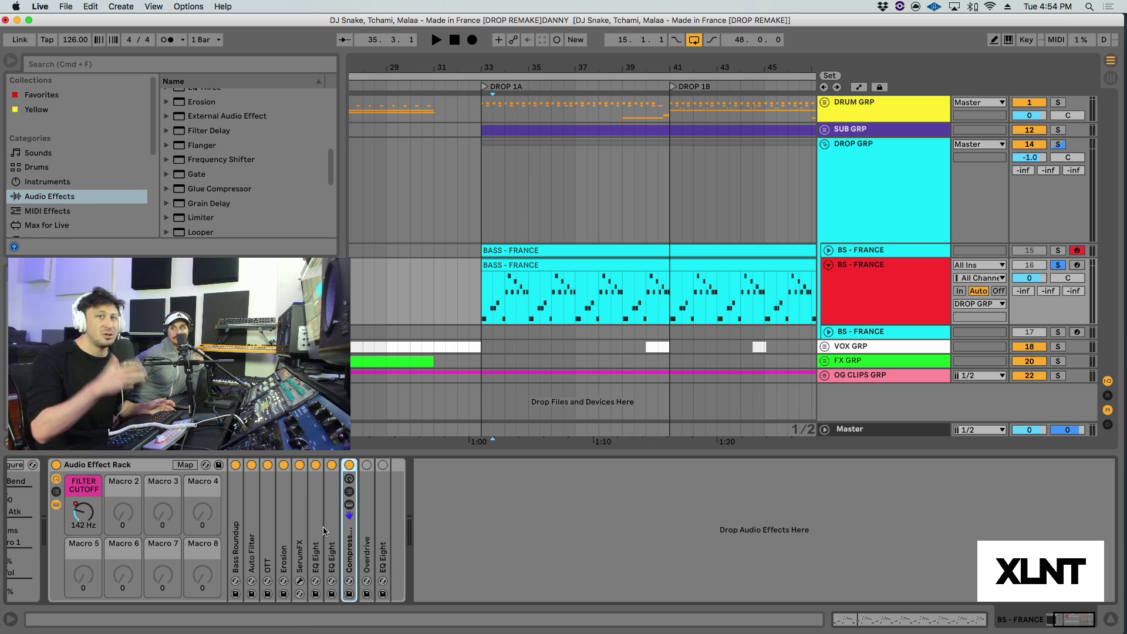
double_click(370, 517)
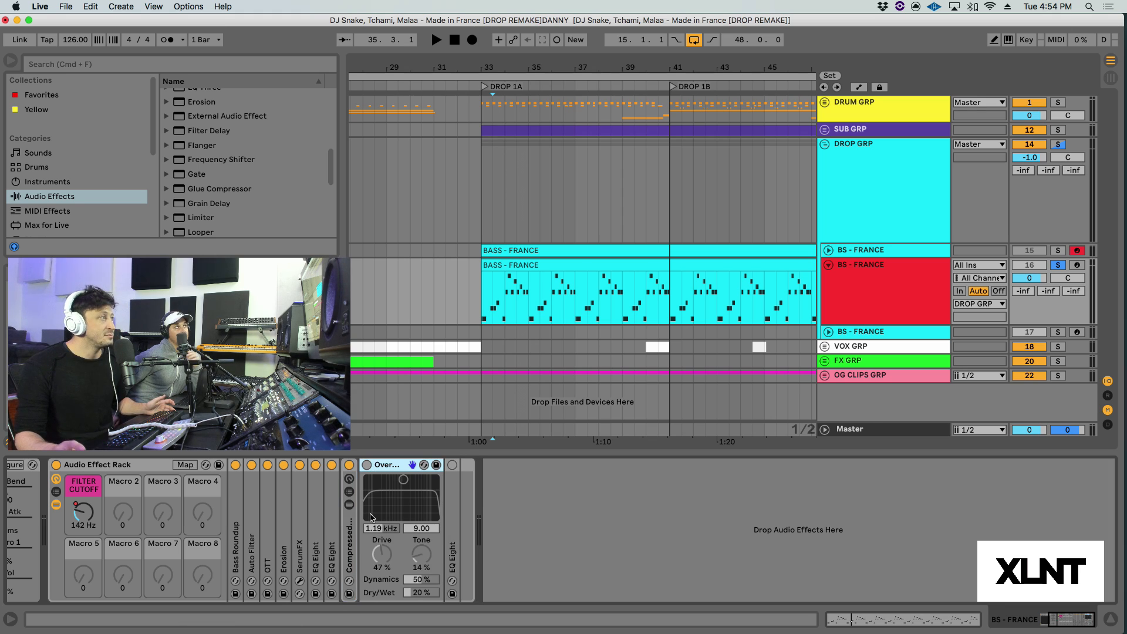
click(366, 465)
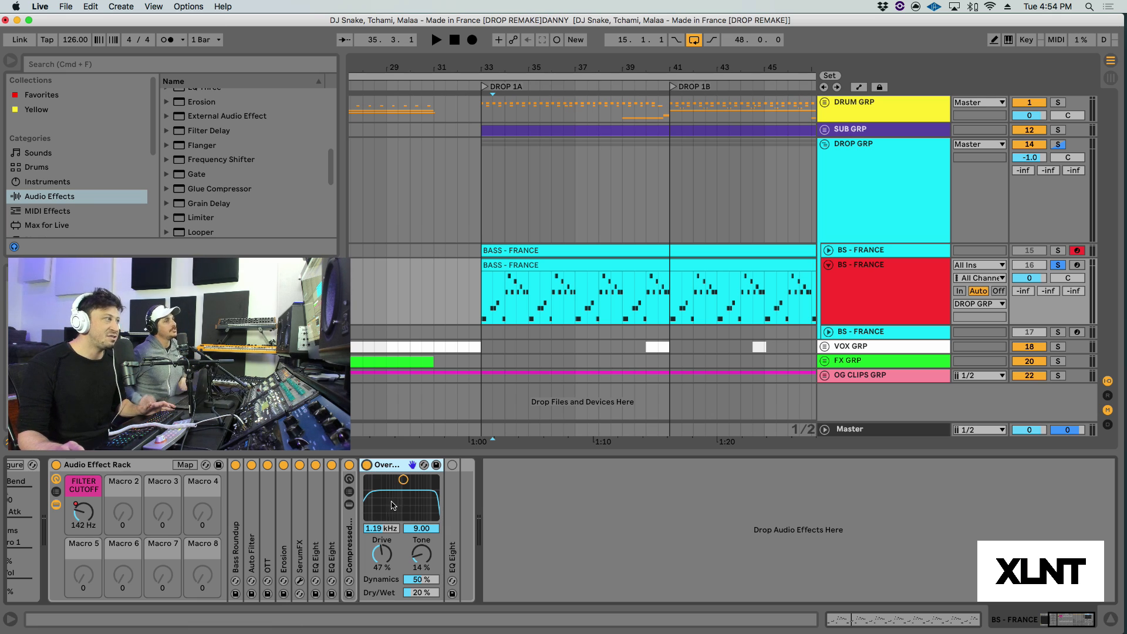
key(space)
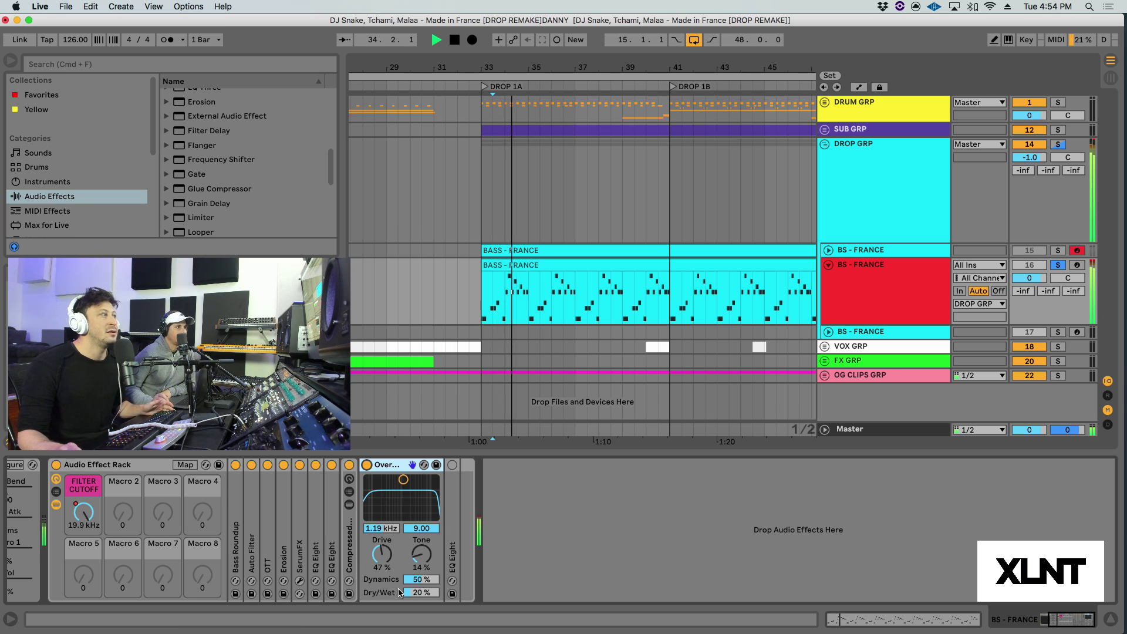
key(space)
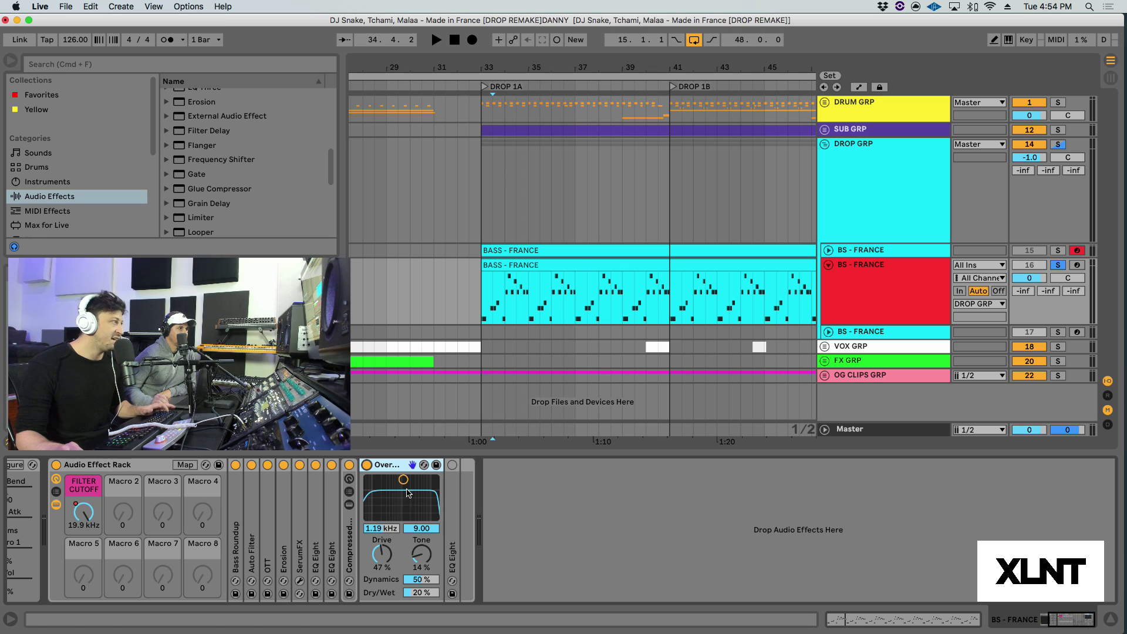
Step: Unfold the last EQ Eight after Overdrive, enable it, and briefly play the soloed bass through it
double_click(457, 465)
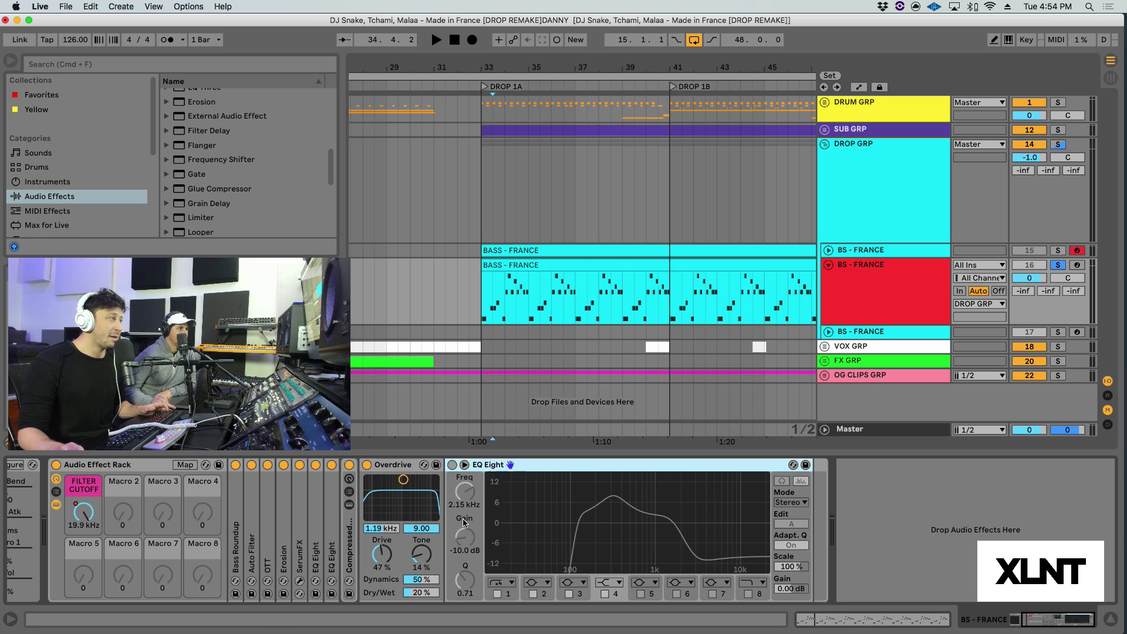
click(452, 464)
key(space)
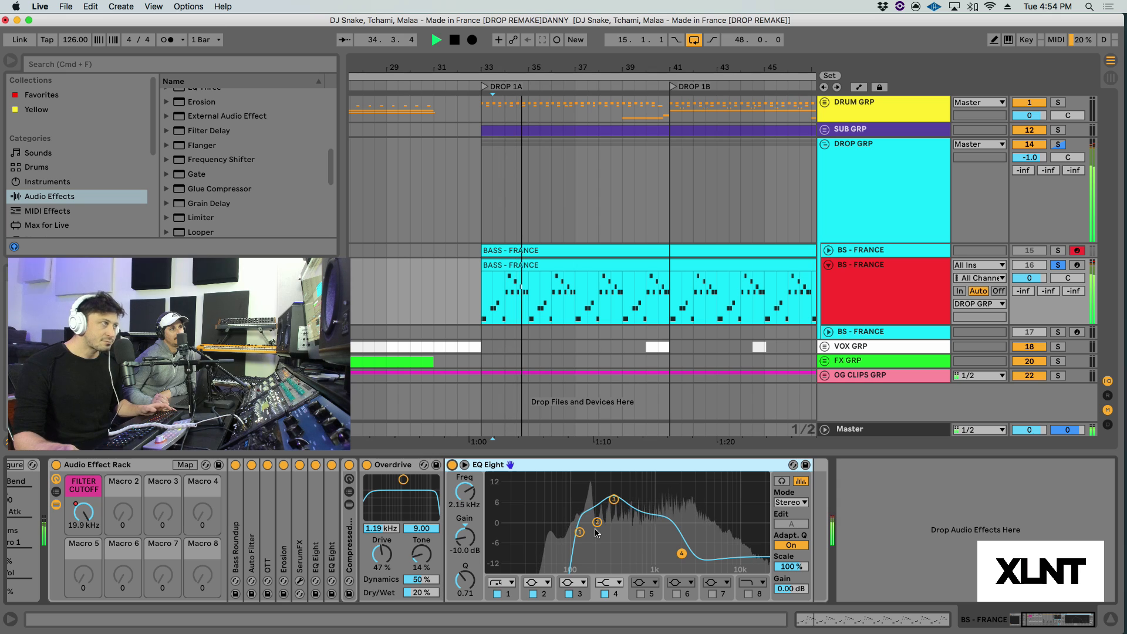
key(space)
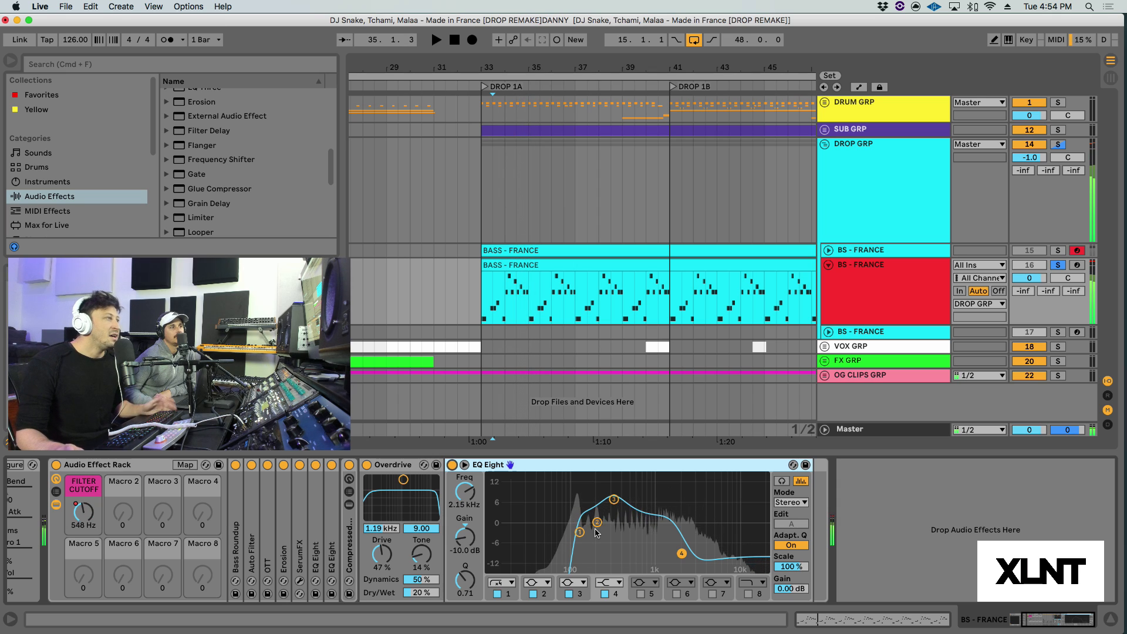
Step: Audition the boosted third band of the last EQ Eight in isolation while the soloed bass plays
click(613, 500)
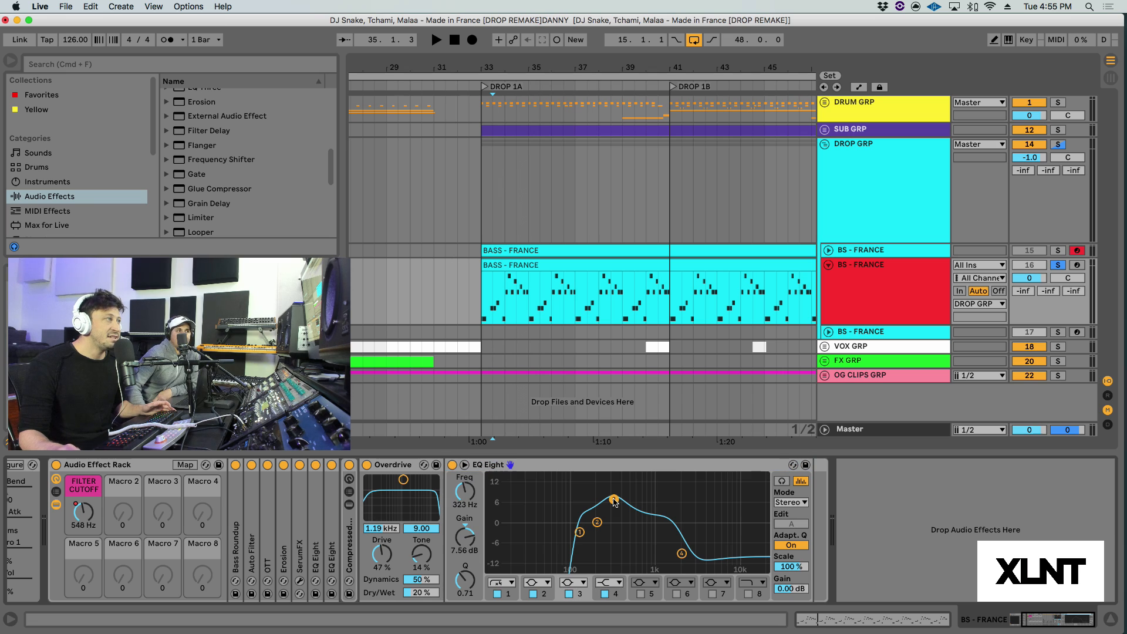
key(space)
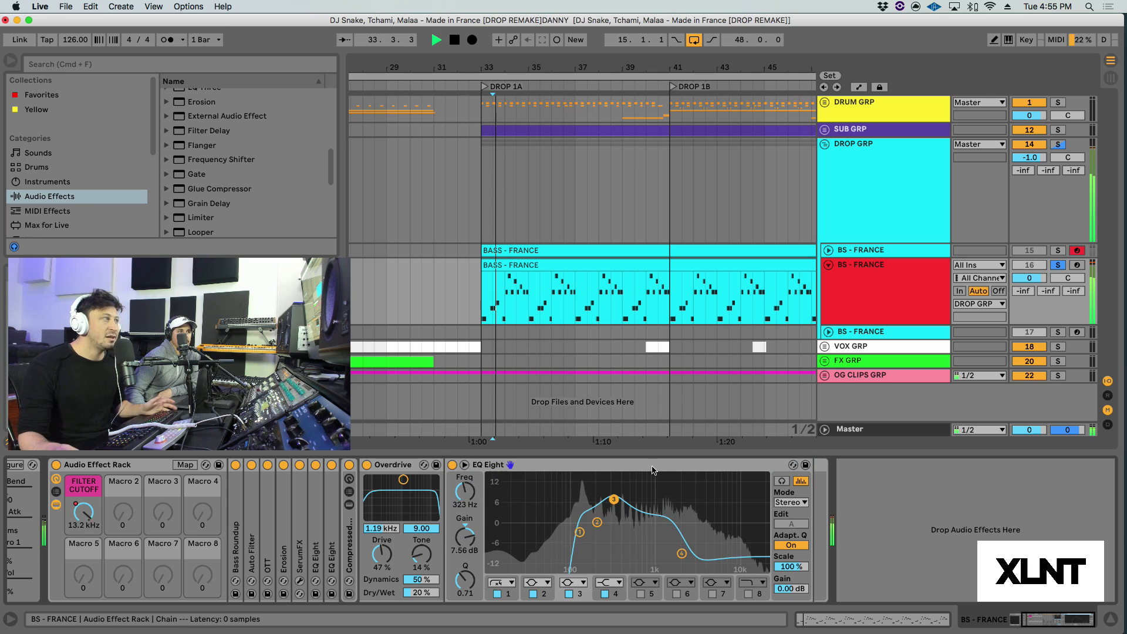
click(782, 480)
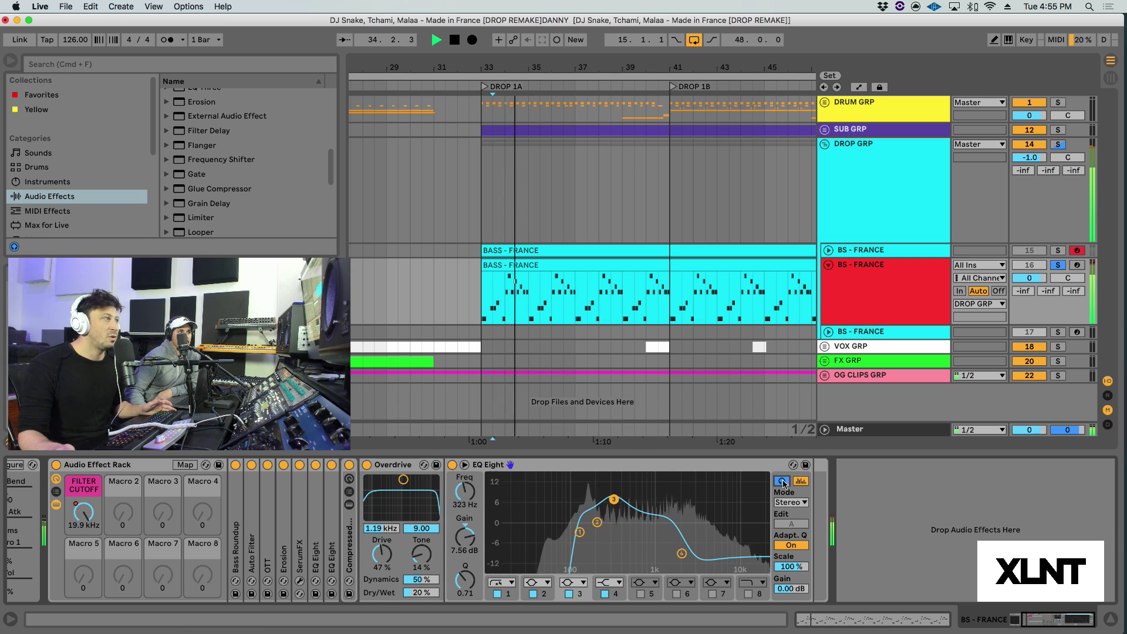
click(613, 500)
click(614, 500)
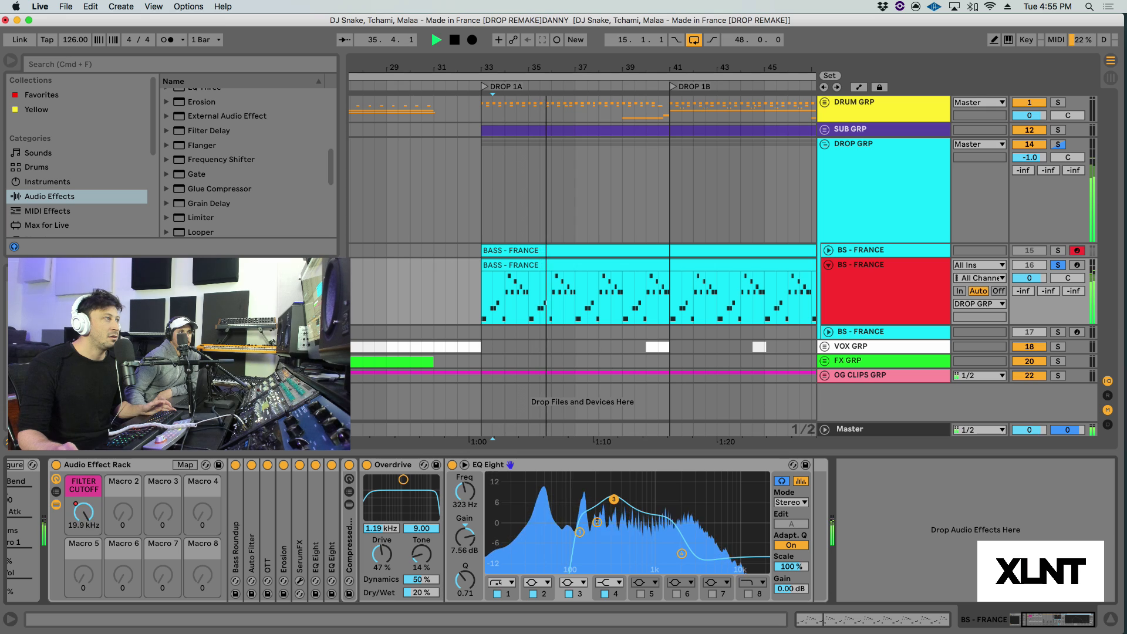
key(space)
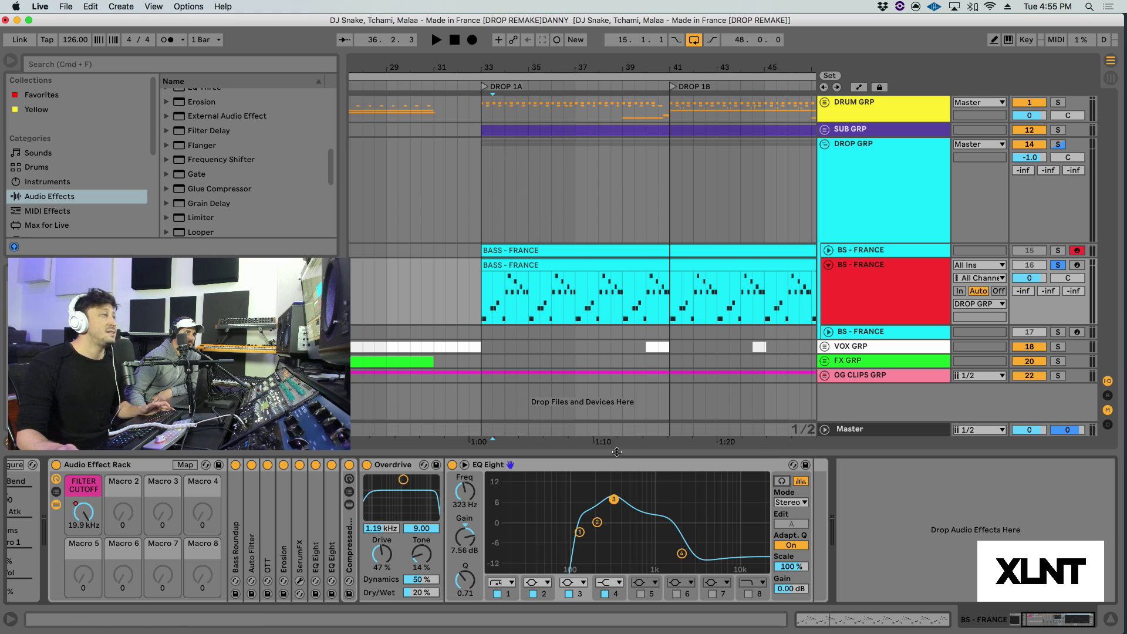
Step: Unsolo the bass track and play the start of Drop 1A with the full mix, ending with playback stopped
key(space)
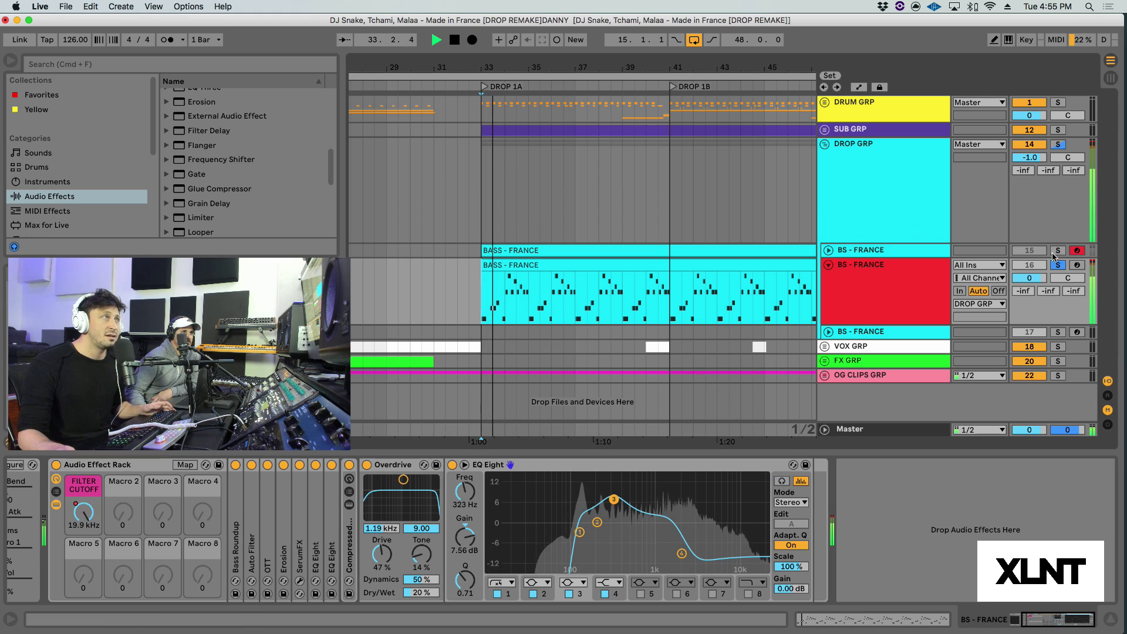
click(1058, 265)
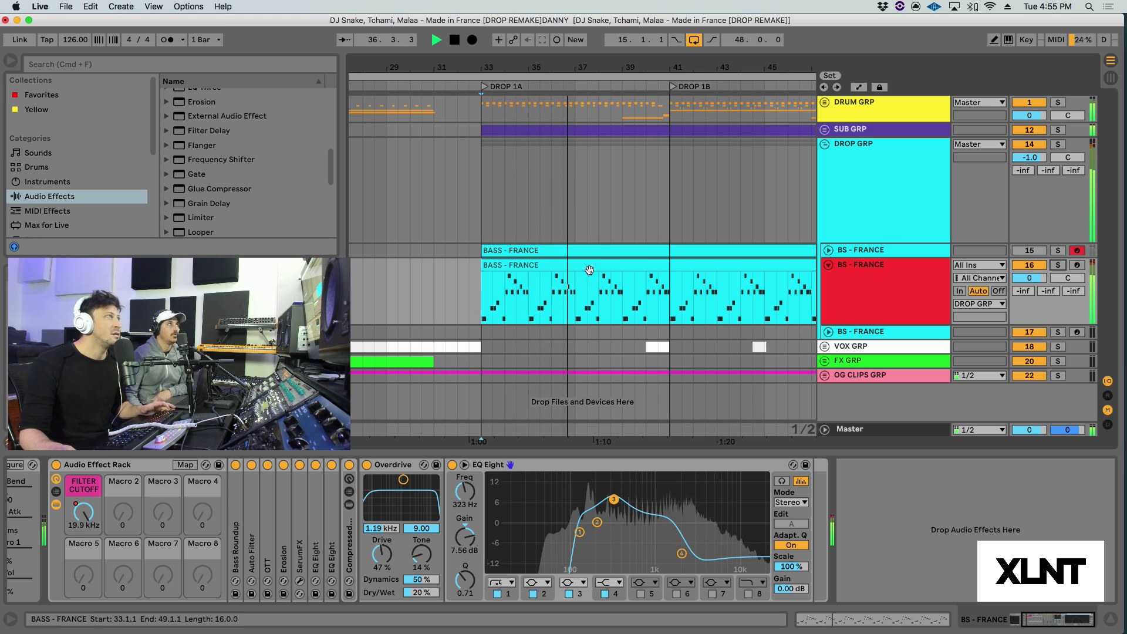
key(space)
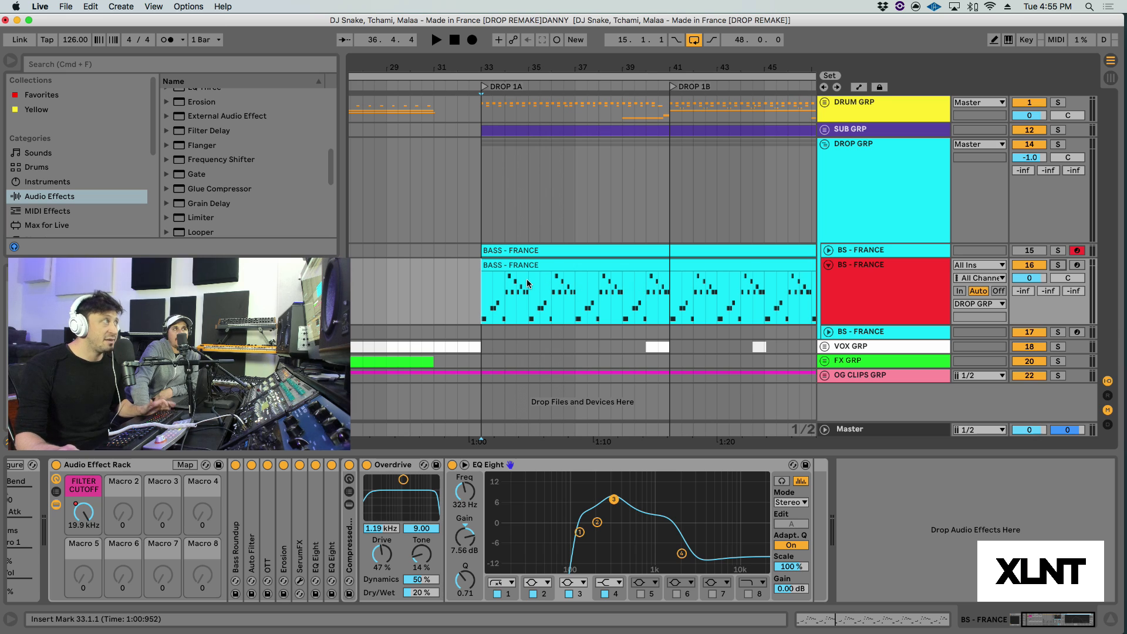
key(space)
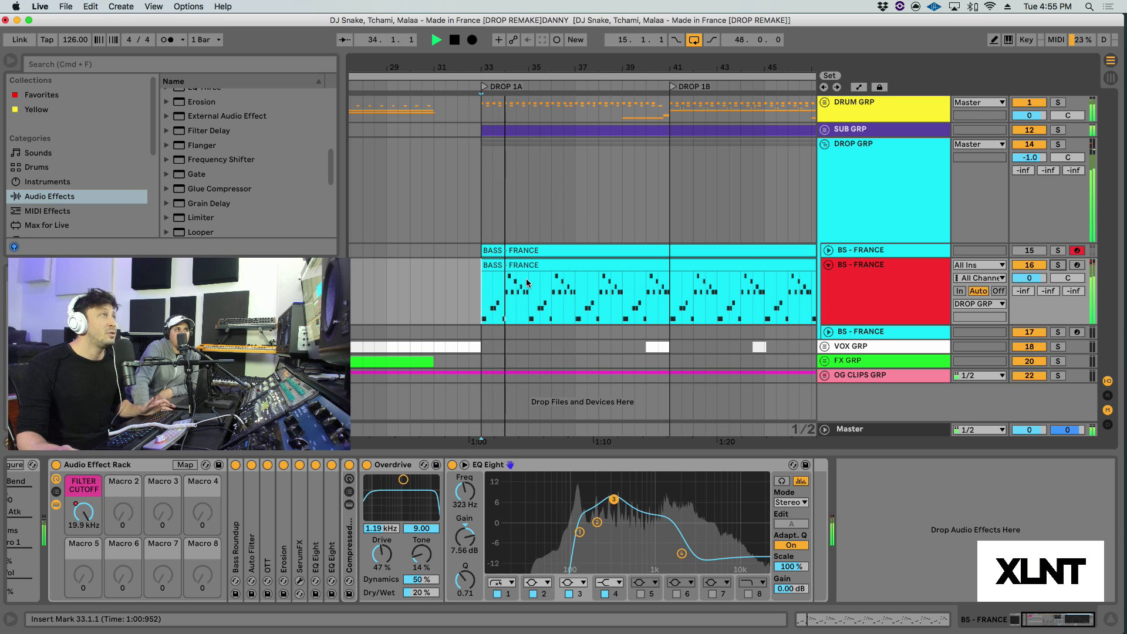
key(space)
Step: Place the insert mark at bar 25 on the DROP GRP track and play the full arrangement into the drop
drag(514, 70, 514, 60)
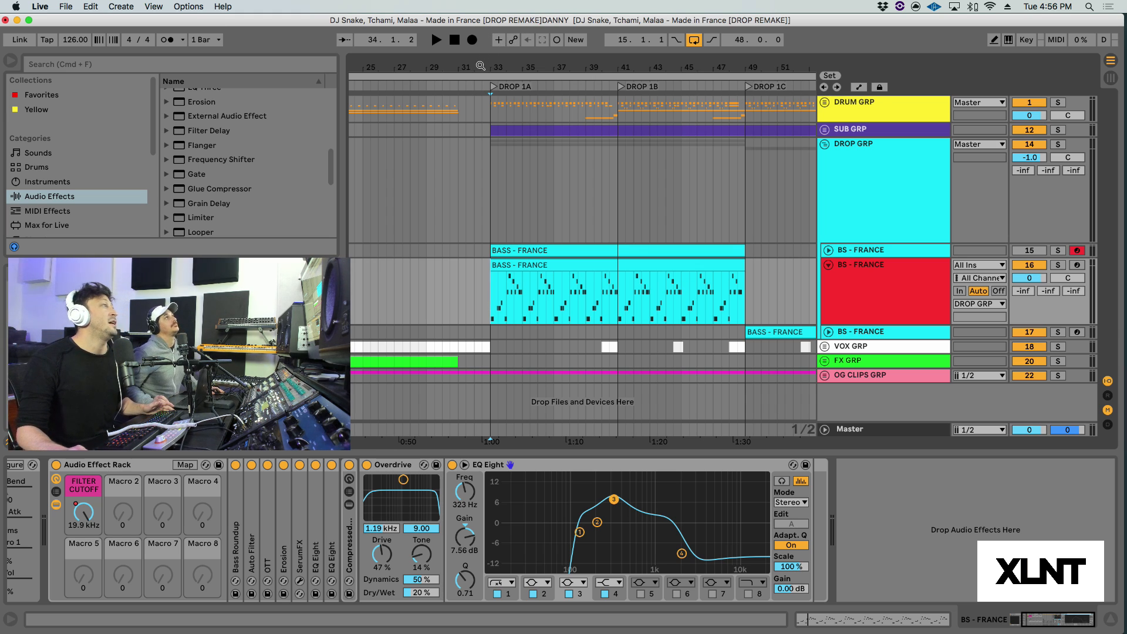
drag(480, 66, 479, 41)
click(402, 189)
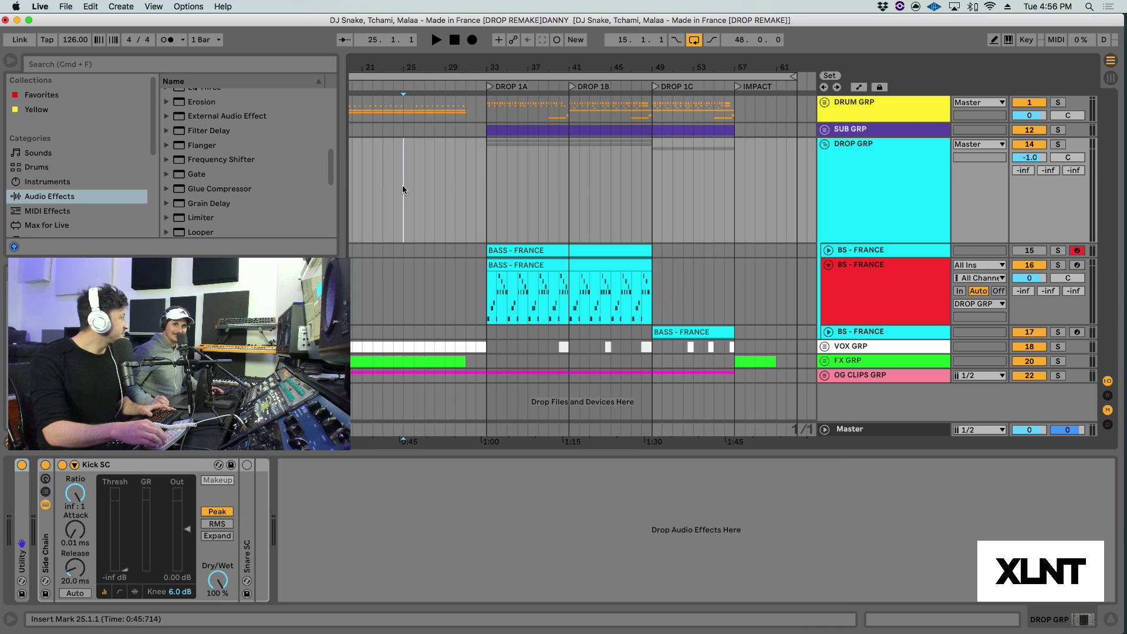
key(space)
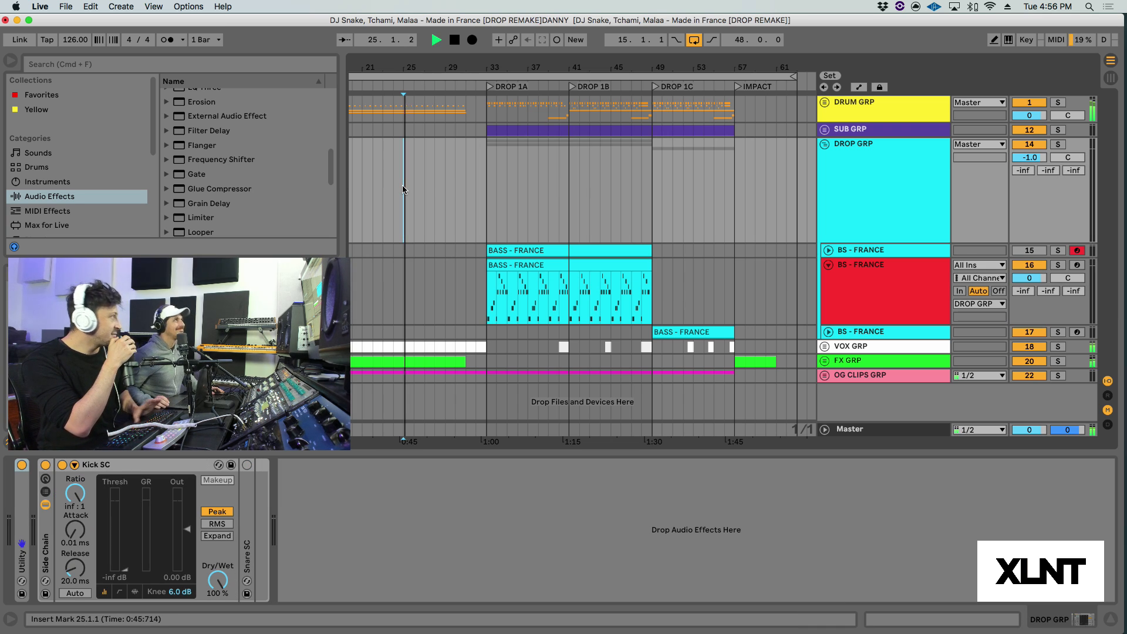